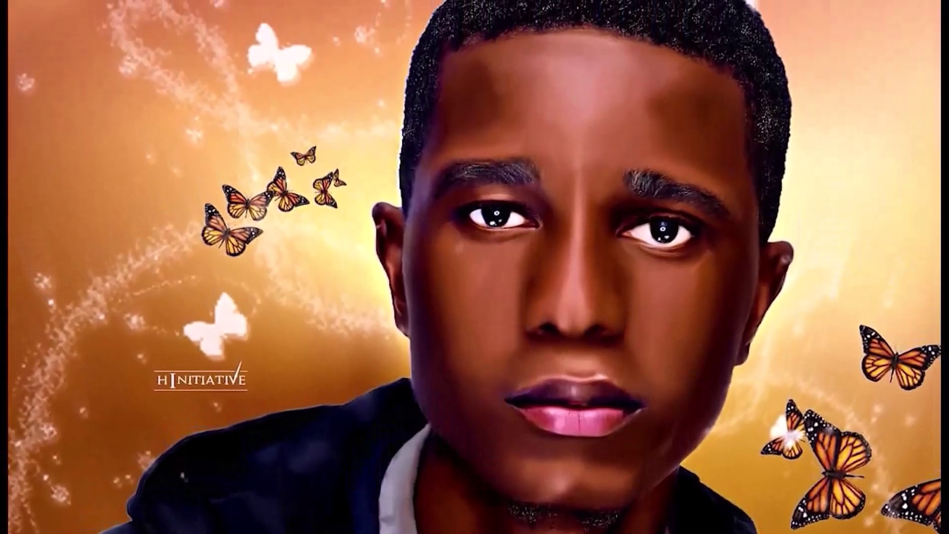
Step: Place the sunglasses model cutout into the BOSS LADIES flyer
left_click_drag(795, 336, 798, 348)
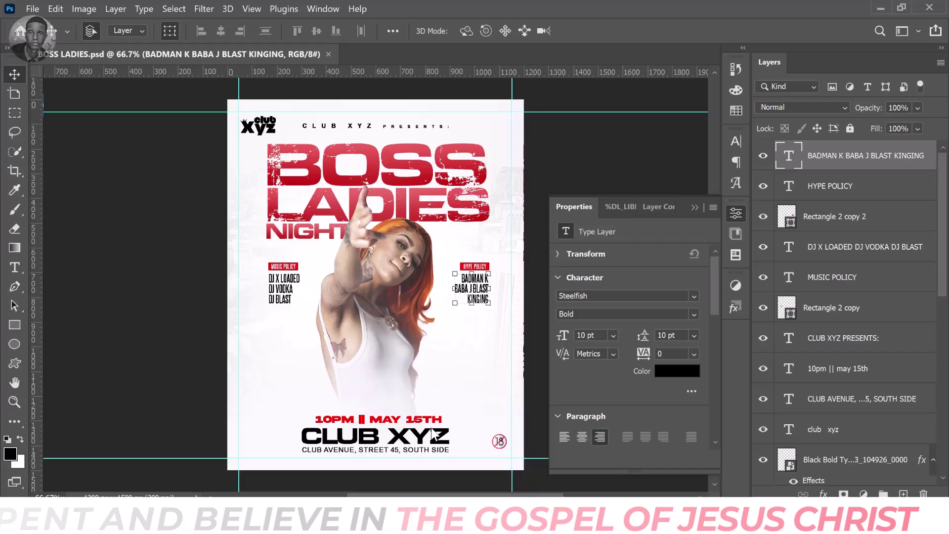
left_click_drag(433, 434, 404, 374)
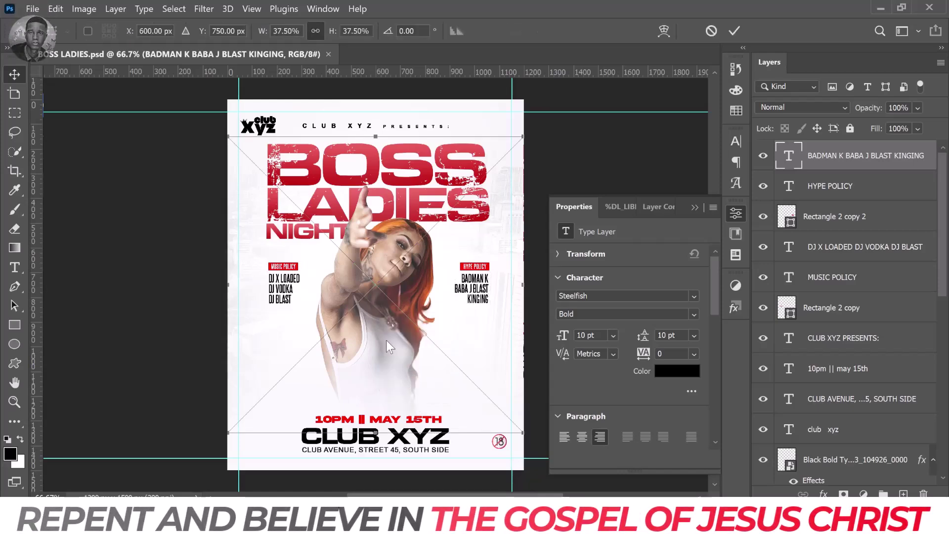
key("Return")
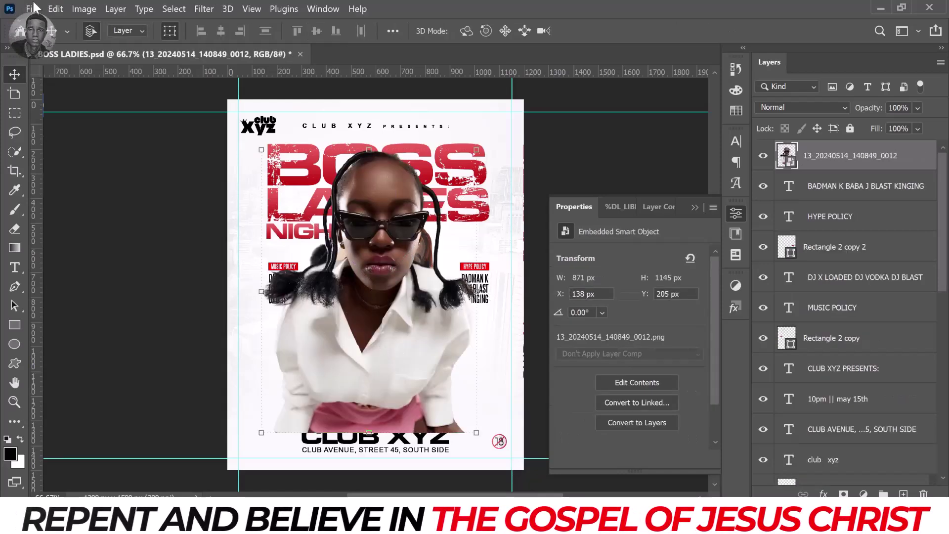
Step: Create a new 4×5 in document of 1200×1500 px
left_click(33, 8)
left_click(43, 22)
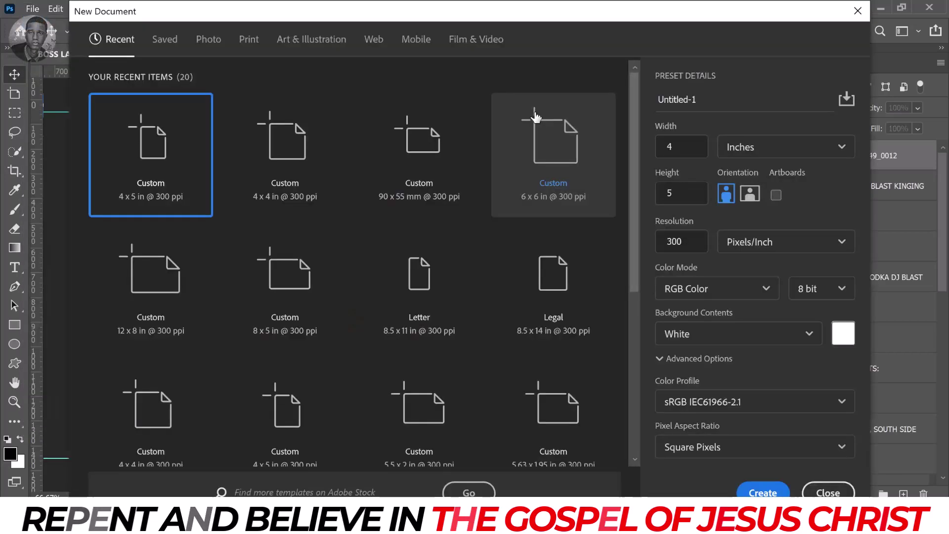
key("Return")
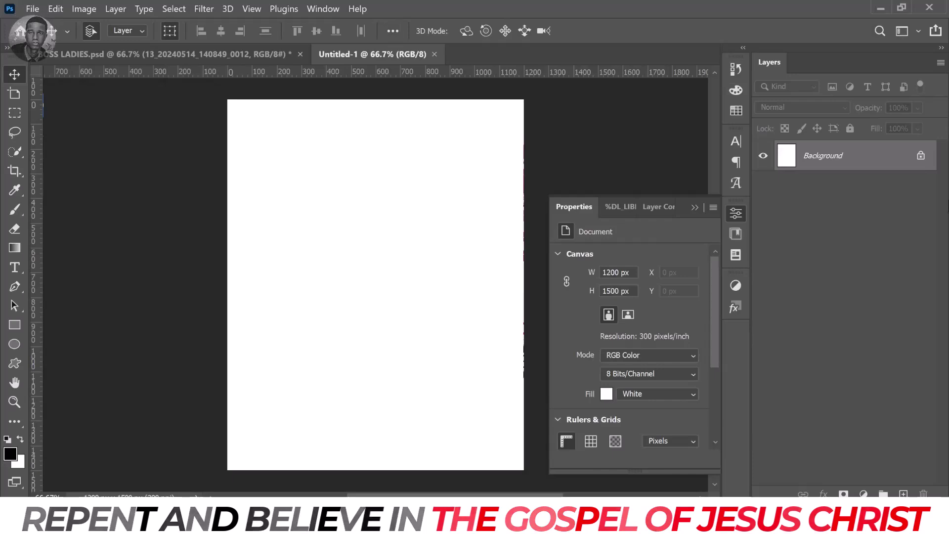
Step: Copy the model photo into the new Untitled-1 document, positioned lower at X 173, Y 378
left_click(138, 56)
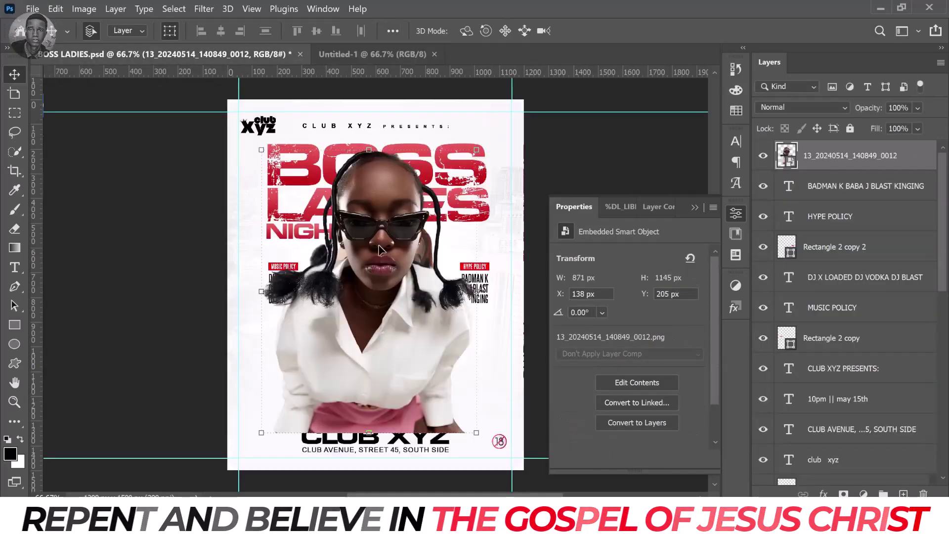
left_click_drag(380, 249, 379, 334)
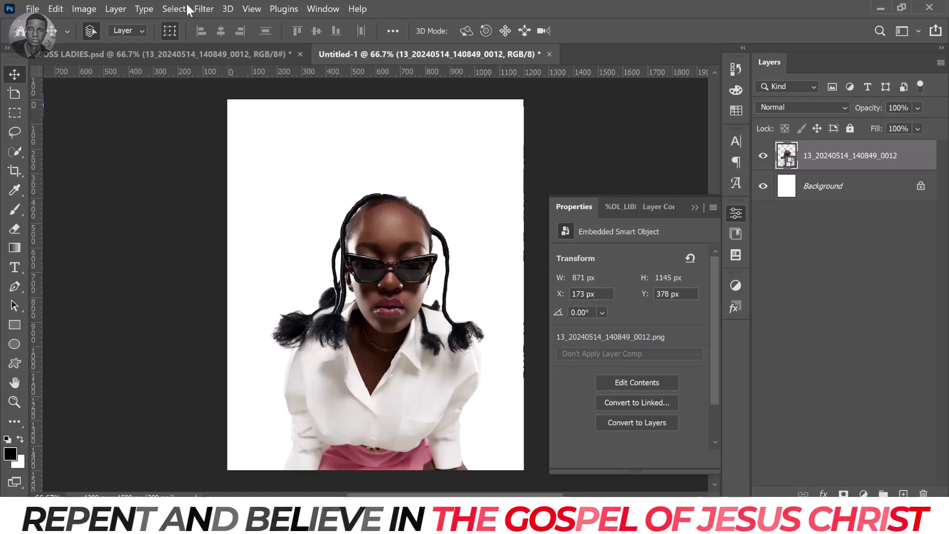
left_click(203, 9)
mouse_move(277, 325)
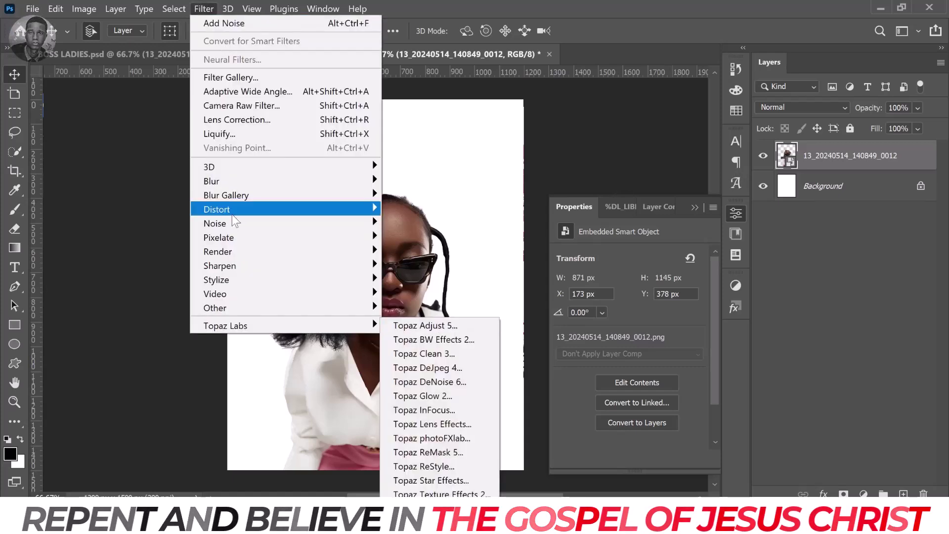
Step: Camera Raw the model: Exposure +0.15, Texture +50, Clarity +26, Dehaze +21, Vibrance +24, Saturation +12
left_click(241, 106)
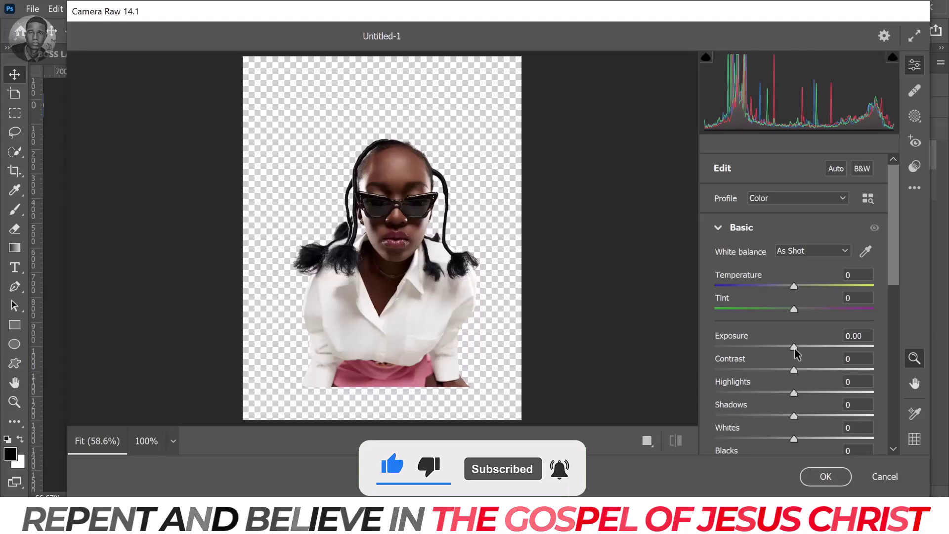
left_click_drag(794, 347, 796, 348)
scroll(796, 365, "down", 2)
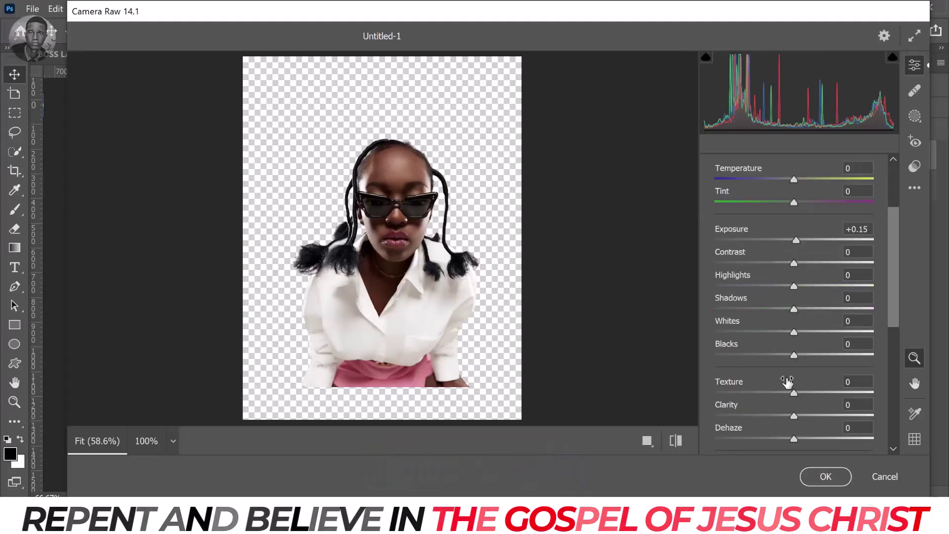
left_click_drag(801, 393, 835, 396)
scroll(826, 396, "down", 4)
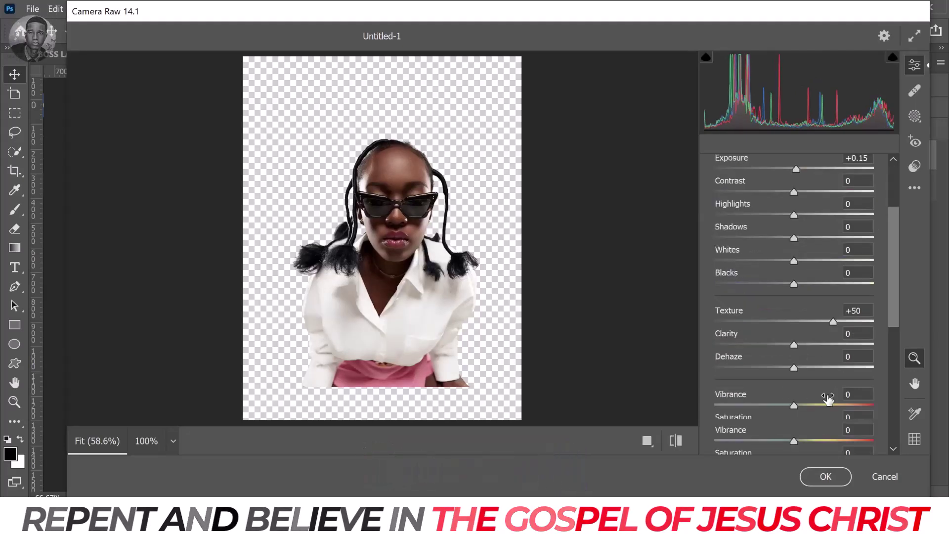
left_click(815, 309)
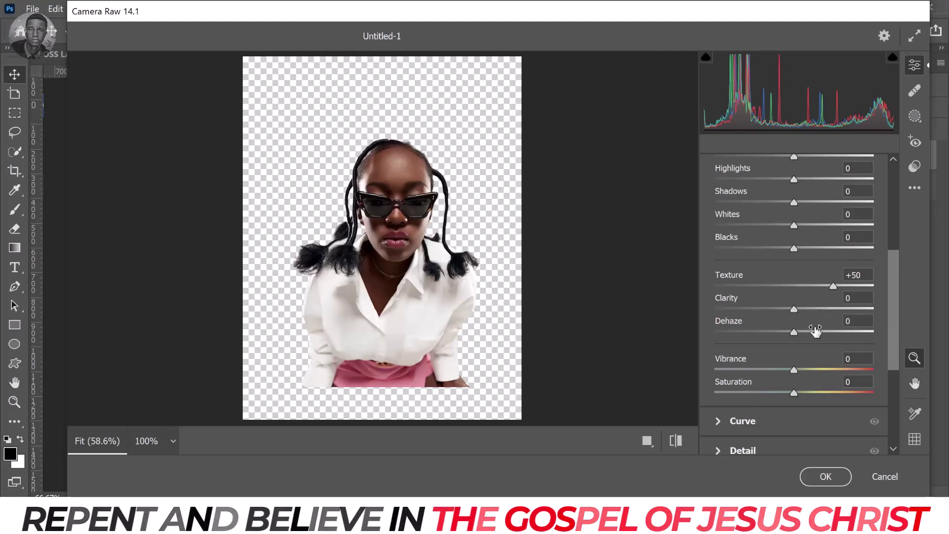
left_click(812, 369)
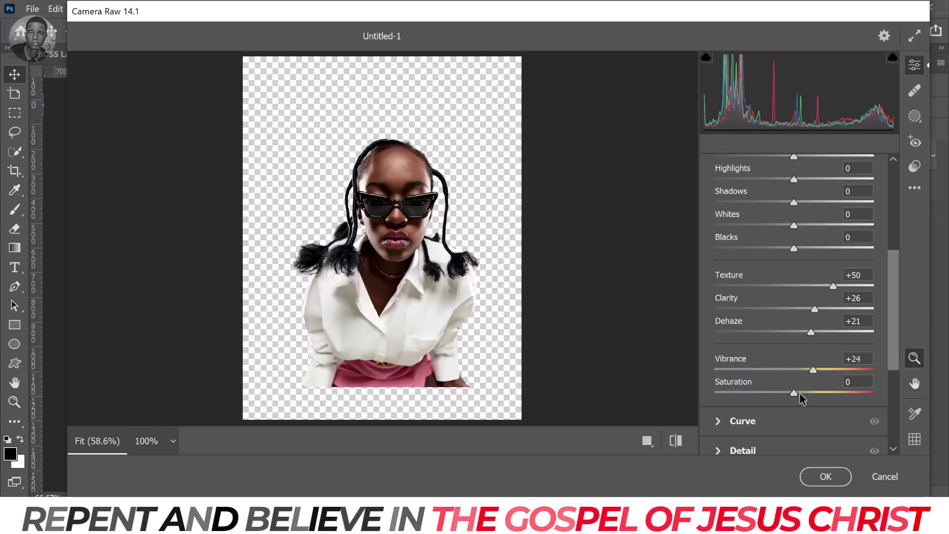
left_click(803, 393)
left_click(825, 476)
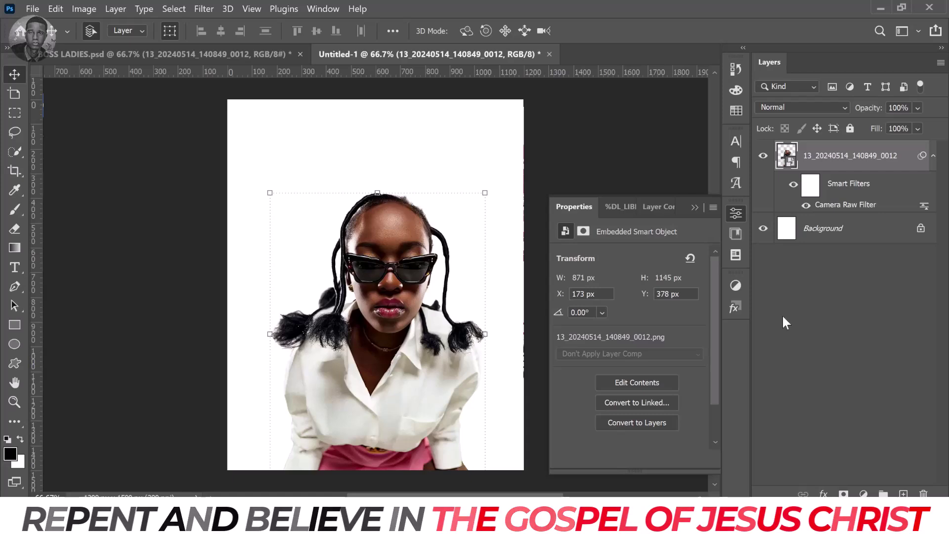
Step: With Background selected, drag the dark andre-benz night-city photo from the city folder into the document
left_click(822, 229)
left_click(535, 519)
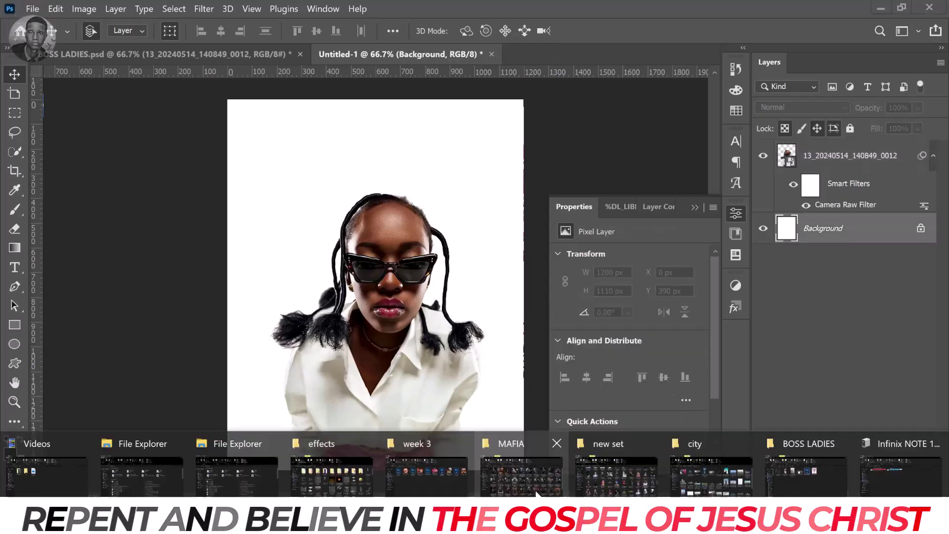
left_click(692, 469)
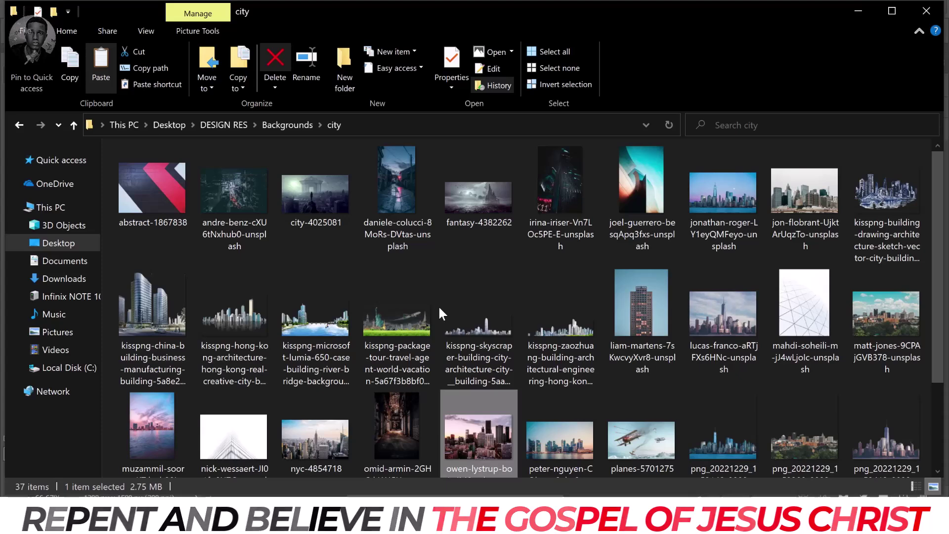
scroll(443, 308, "down", 3)
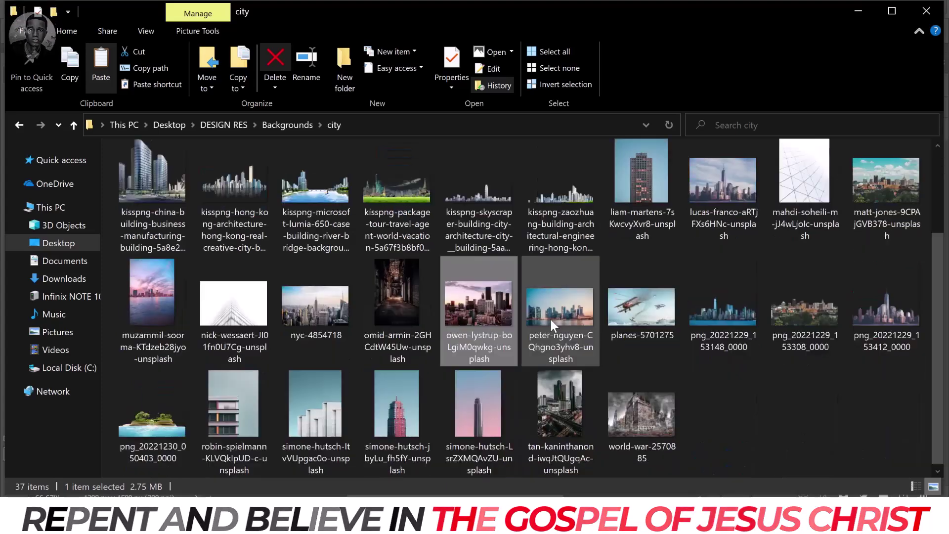
scroll(667, 343, "up", 3)
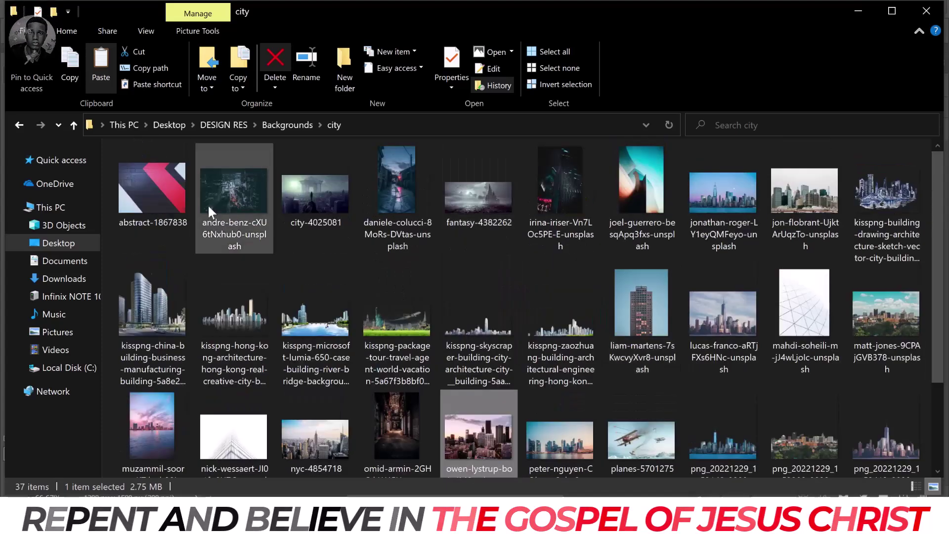
left_click_drag(231, 197, 430, 354)
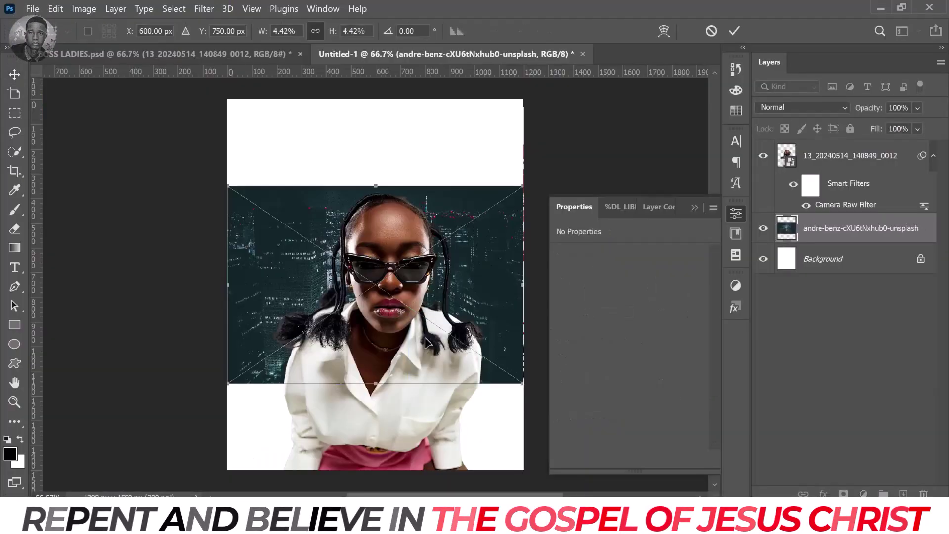
Step: Scale the night-city photo up to 2028×1351 px at X -414, Y -11, then zoom out
scroll(399, 270, "up", 2)
left_click_drag(376, 233, 375, 132)
mouse_move(373, 420)
left_mouse_down()
mouse_move(375, 430)
mouse_move(382, 415)
left_mouse_up()
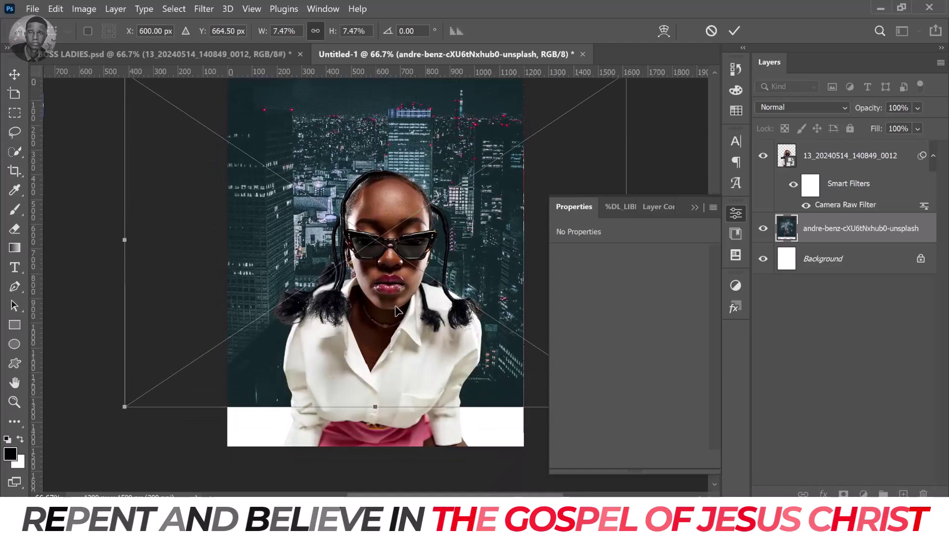
key("Return")
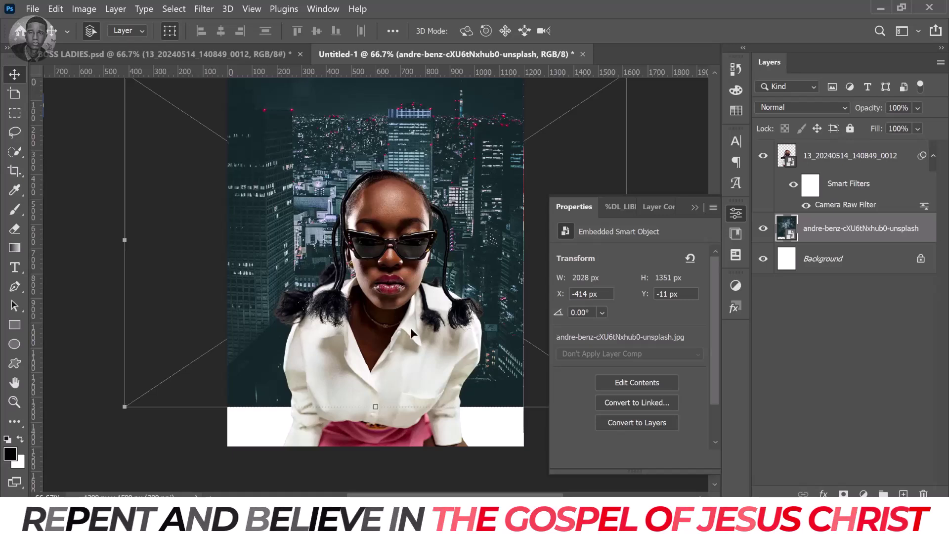
scroll(412, 328, "down", 2)
scroll(413, 311, "up", 2)
left_click(694, 208)
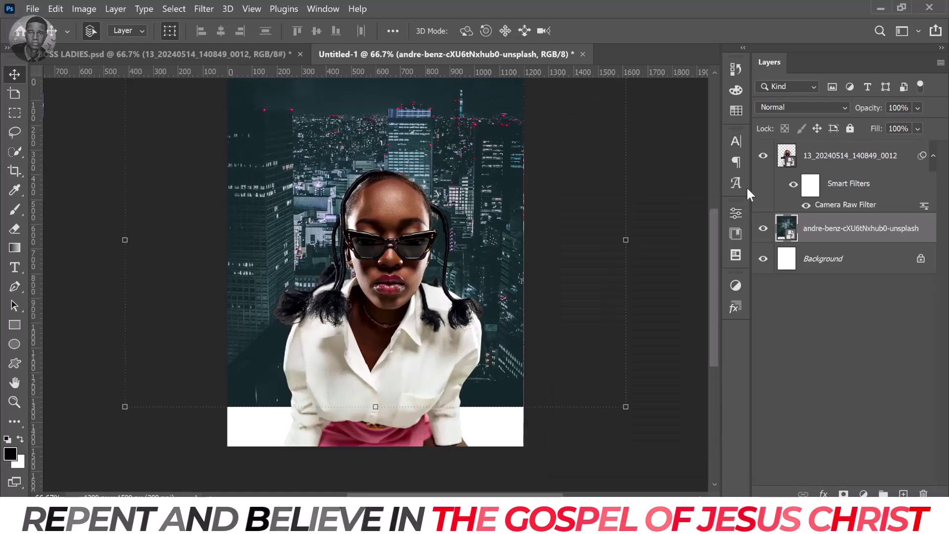
left_click(850, 163)
left_click(860, 233)
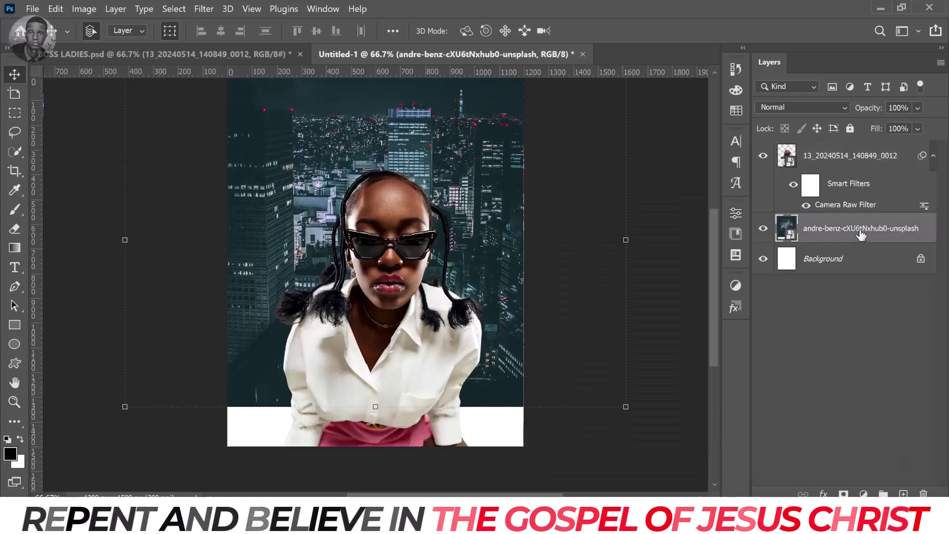
key("ctrl+minus")
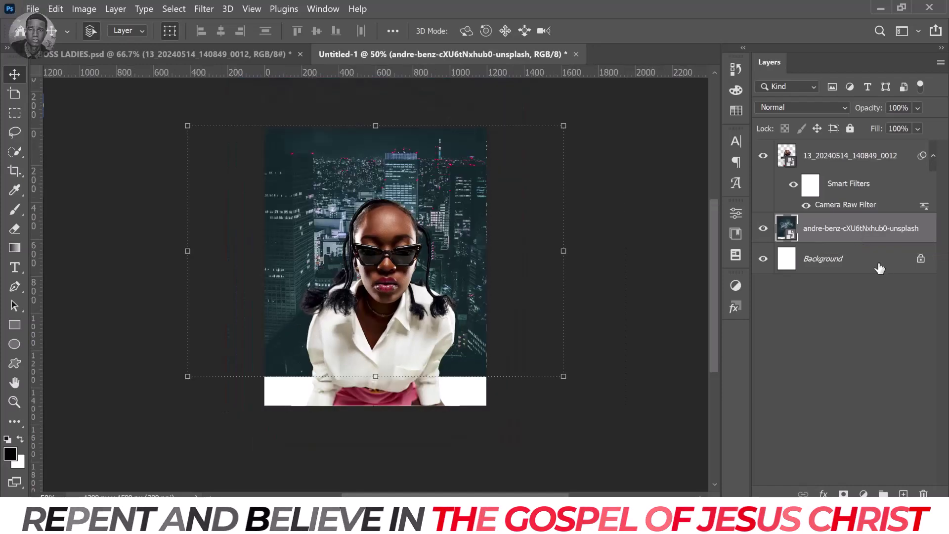
Step: Draw a black rectangle over the whole canvas above the background and lock it
left_click(784, 267)
left_click(14, 324)
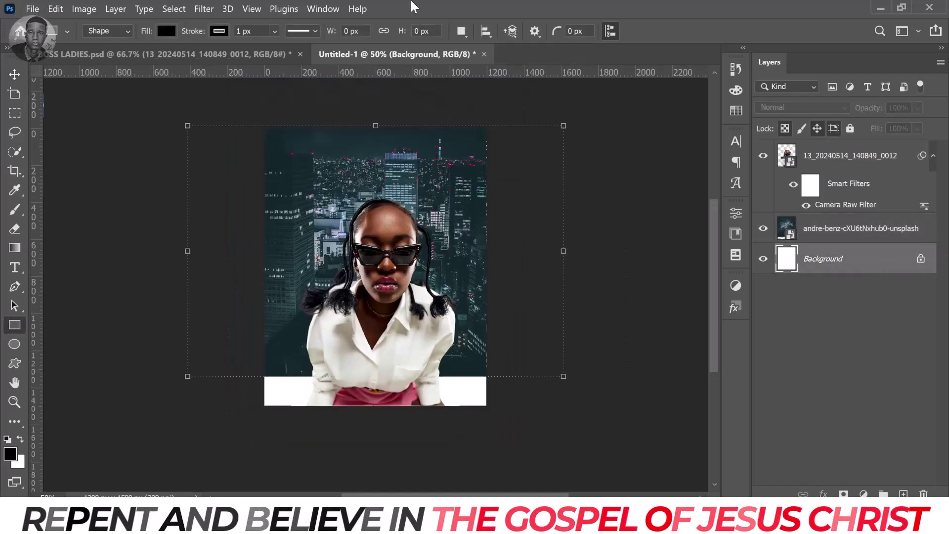
left_click_drag(262, 114, 491, 410)
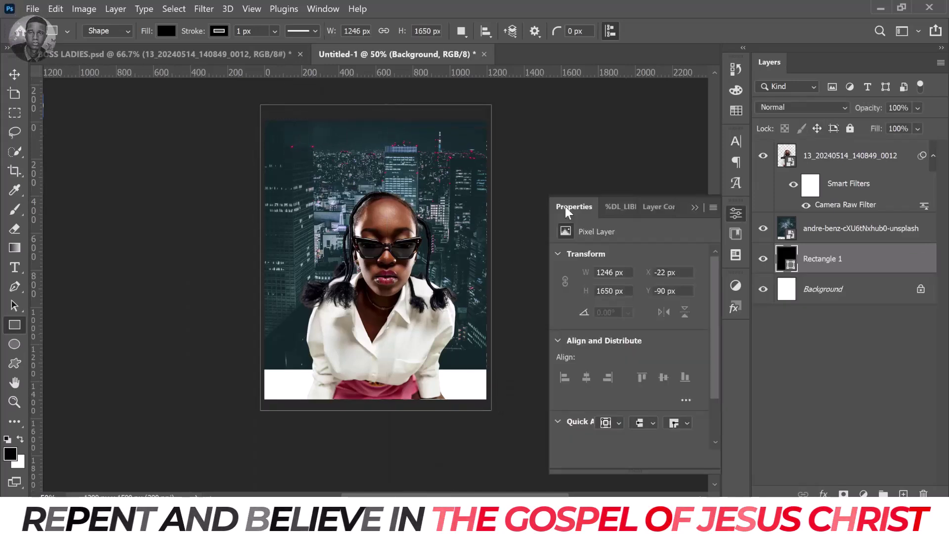
left_click(850, 129)
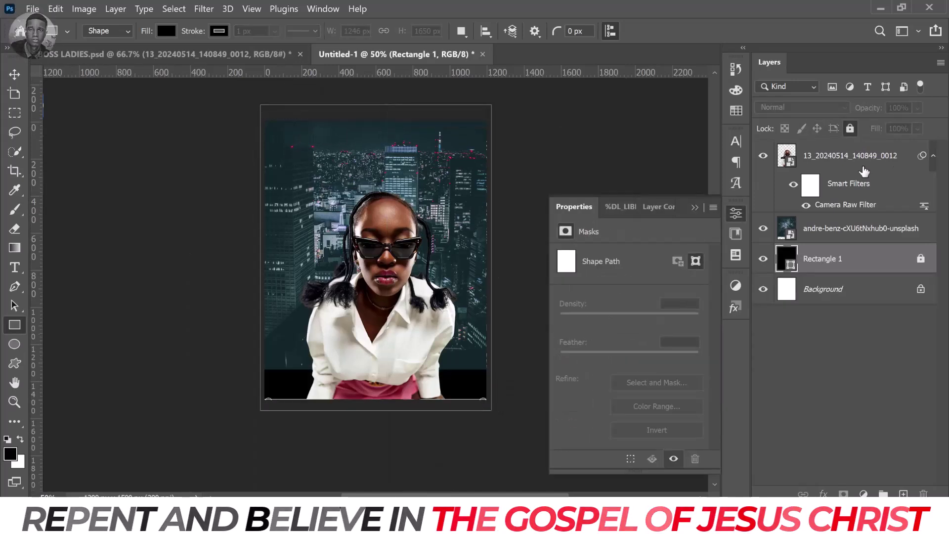
Step: On a new layer above the model, brush black across the bottom of her shirt and skirt
left_click(850, 155)
left_click(902, 494)
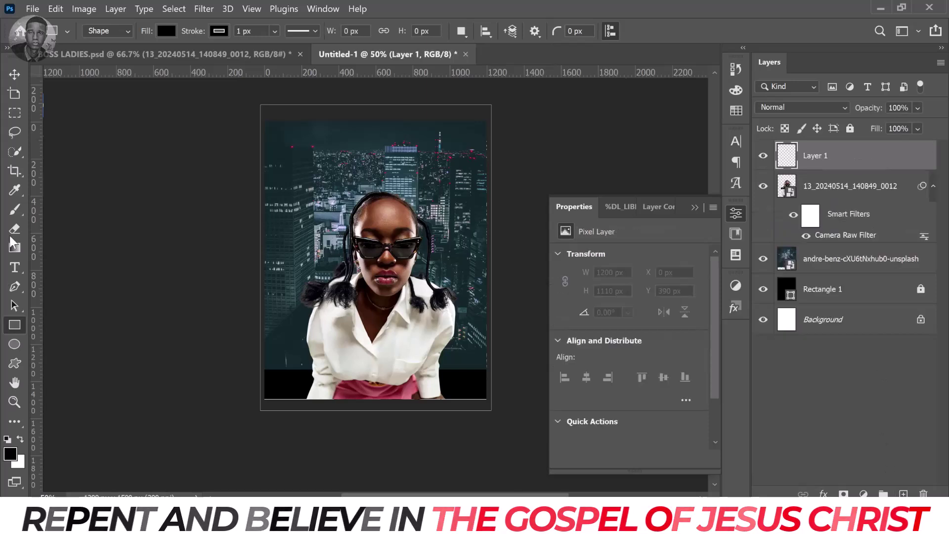
left_click(15, 210)
mouse_move(459, 413)
left_mouse_down()
mouse_move(430, 428)
mouse_move(245, 425)
mouse_move(434, 430)
mouse_move(472, 423)
mouse_move(250, 415)
left_mouse_up()
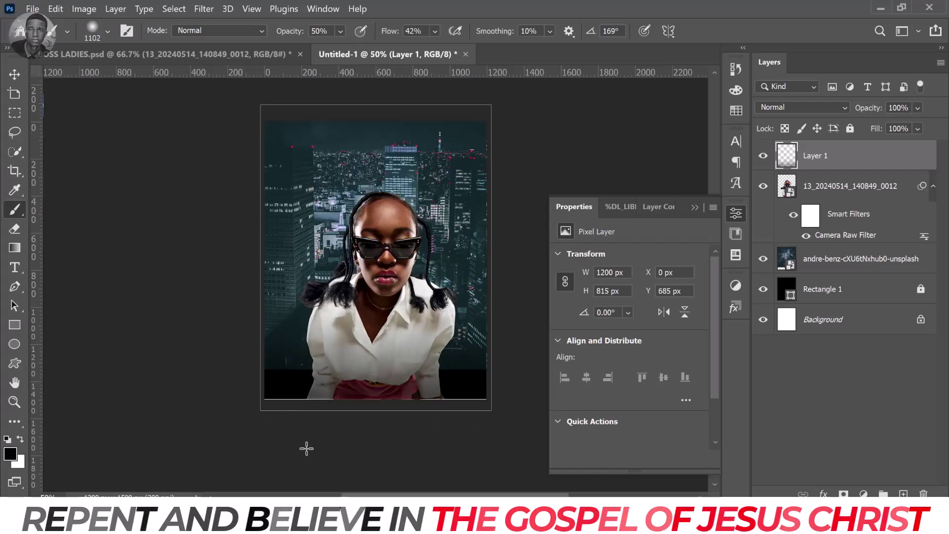
left_click_drag(480, 439, 288, 440)
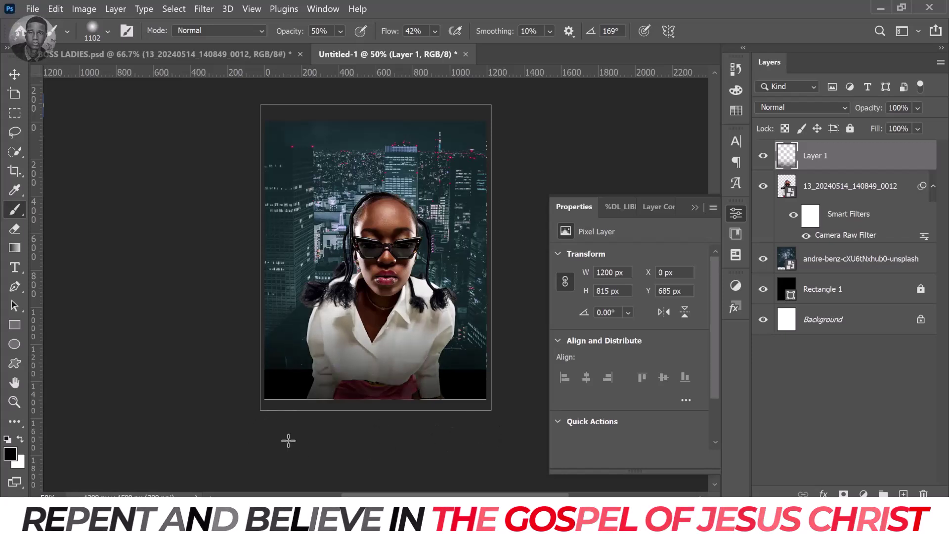
Step: On a new Layer 2 above the city photo, paint black along the bottom, then lock Layers 2 and 1
left_click(825, 260)
left_click(904, 493)
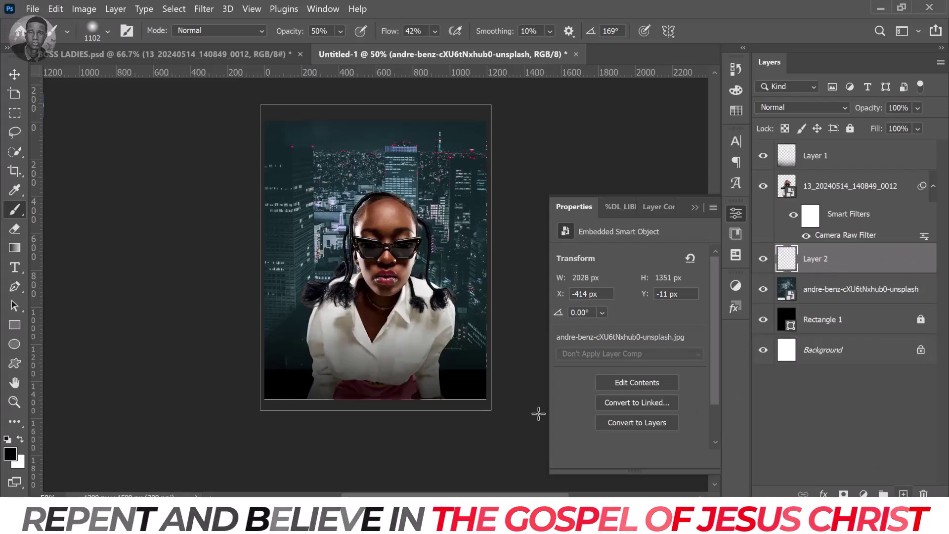
left_click_drag(273, 420, 480, 423)
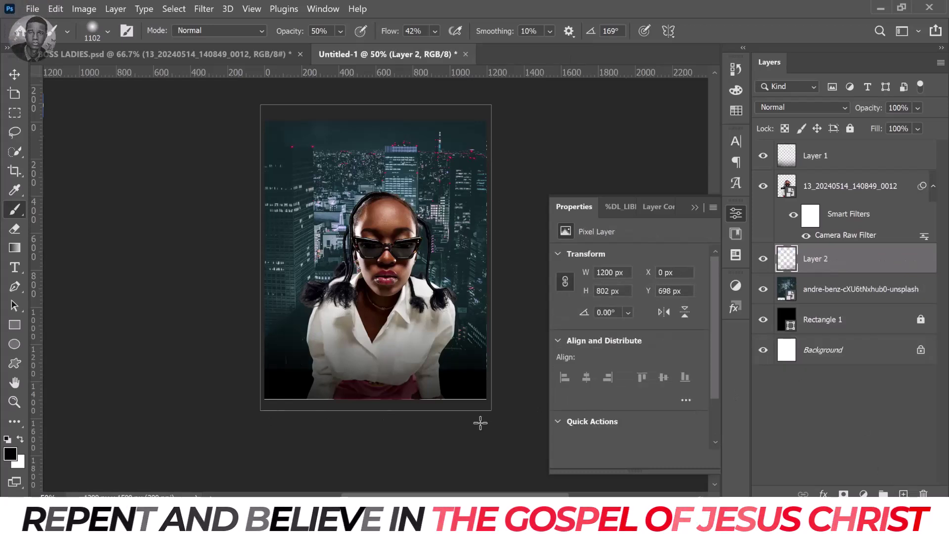
left_click(19, 74)
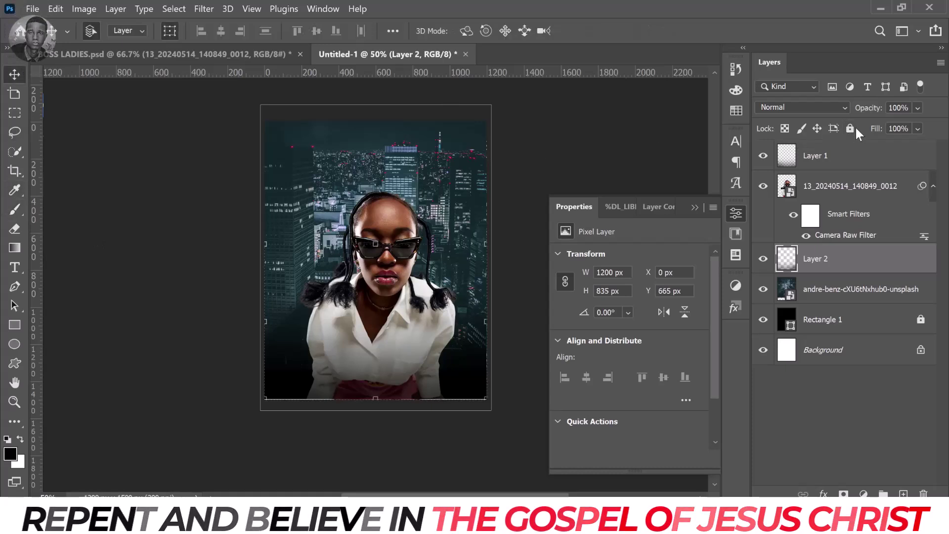
left_click(850, 128)
left_click(847, 144)
left_click(849, 129)
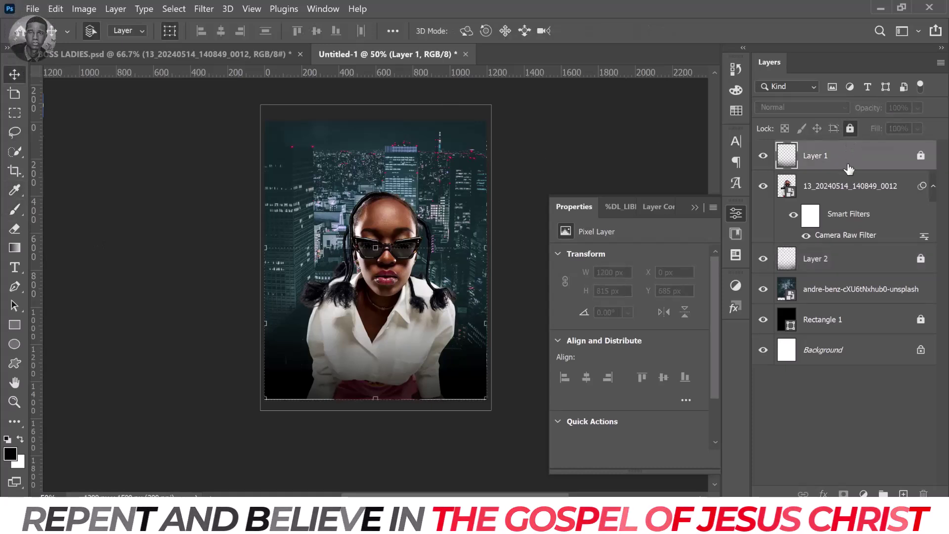
Step: Add a Curves adjustment layer above the city photo
left_click(851, 293)
left_click(736, 285)
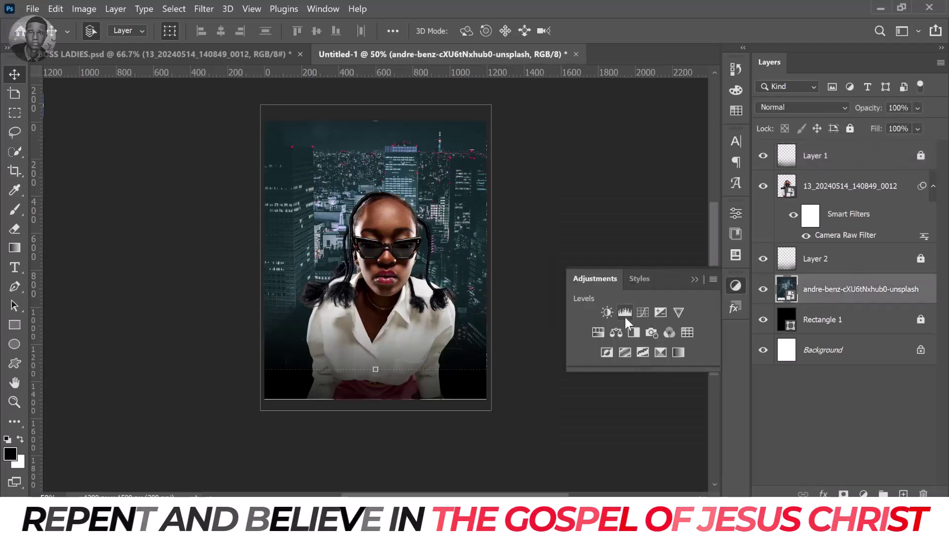
left_click(642, 312)
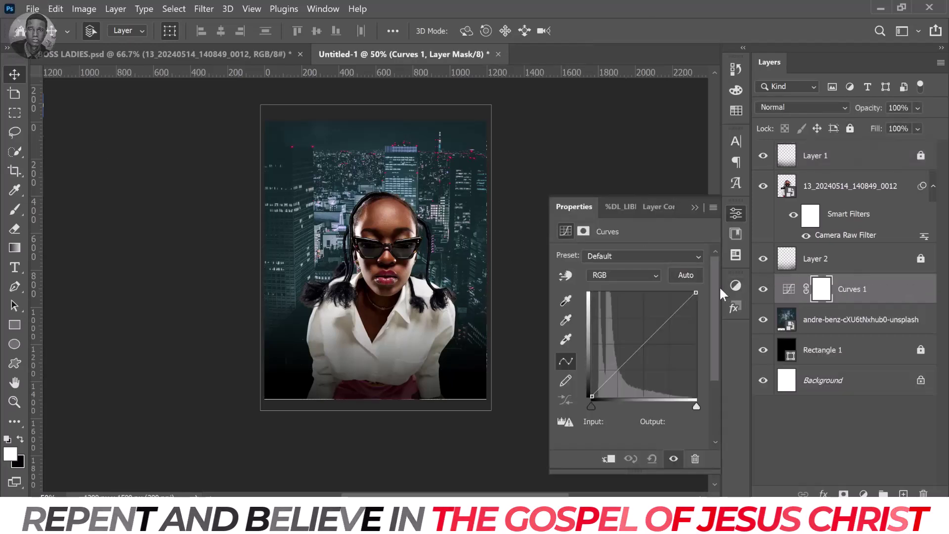
left_click(638, 275)
left_click(624, 288)
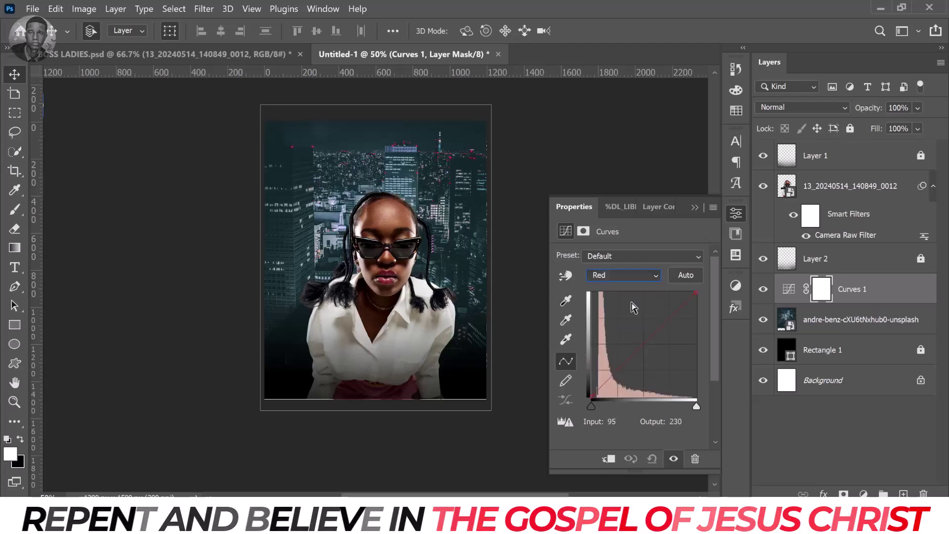
Step: Add 5.13% noise to the city photo
left_click(844, 319)
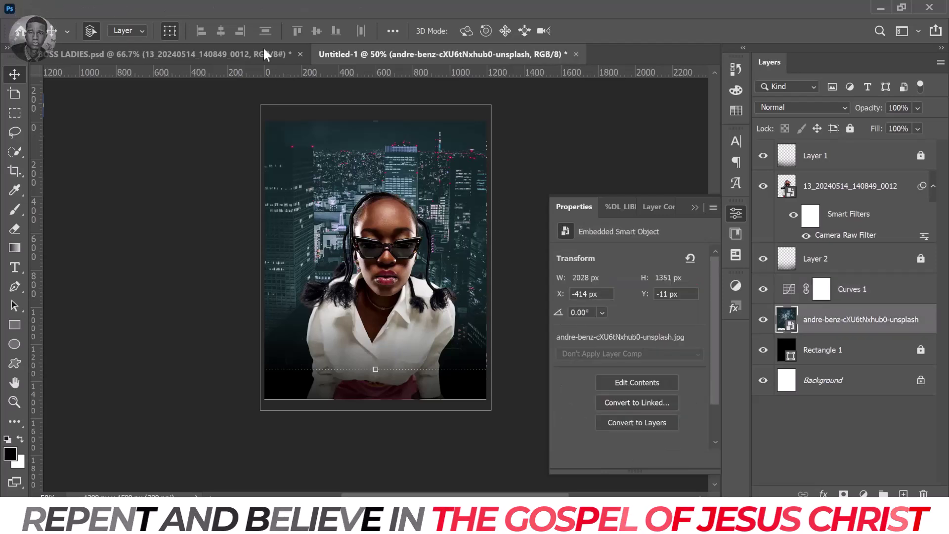
left_click(210, 11)
mouse_move(231, 225)
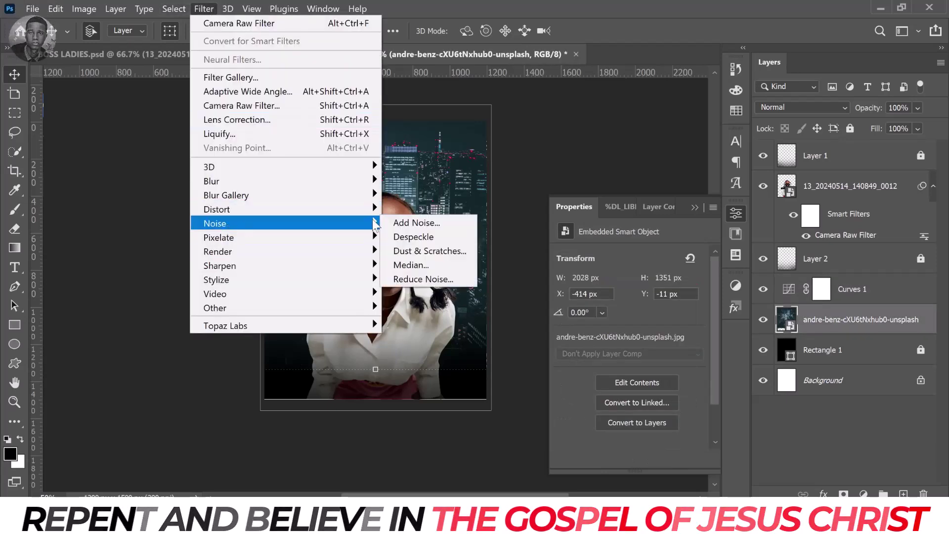
left_click(416, 224)
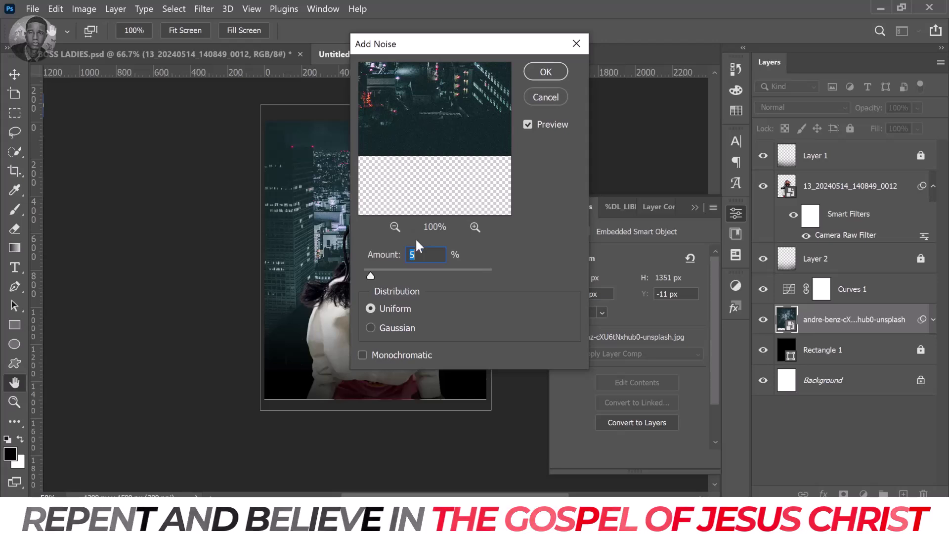
key("Up")
key("Up")
key("Up")
key("Up")
key("Up")
key("Up")
key("Up")
key("Up")
key("Up")
key("Up")
key("Up")
key("Up")
key("Up")
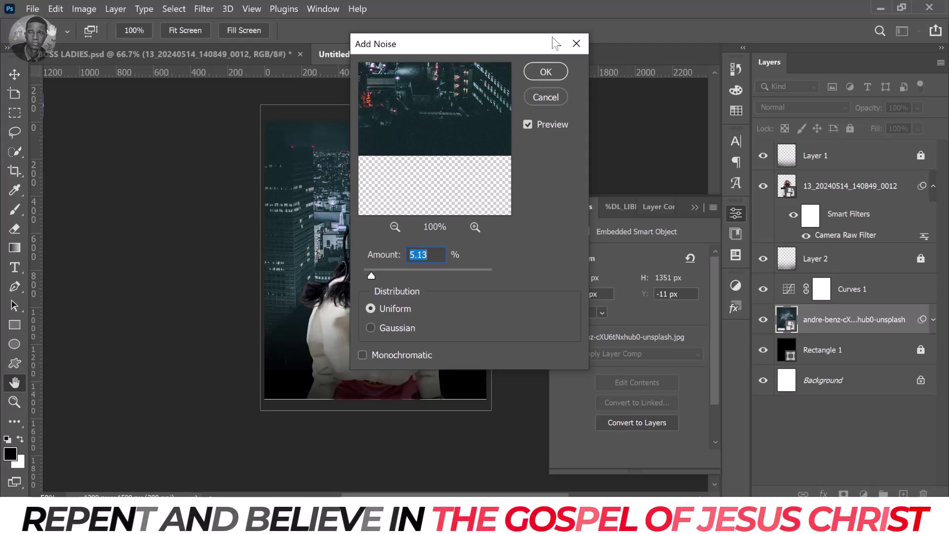
left_click(544, 72)
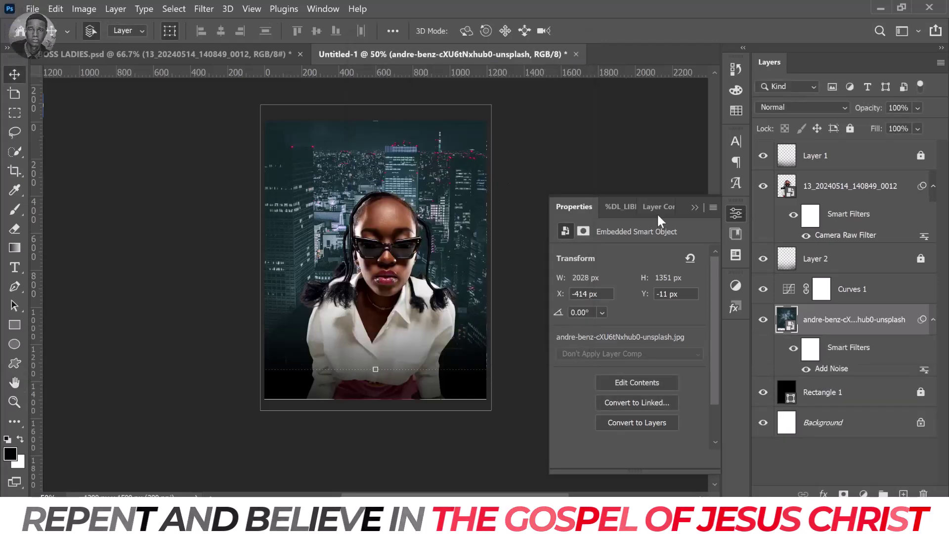
Step: Darken the RGB midtones and lower the Green curve to tint the city purple, keeping the model above Curves 1
left_click(795, 292)
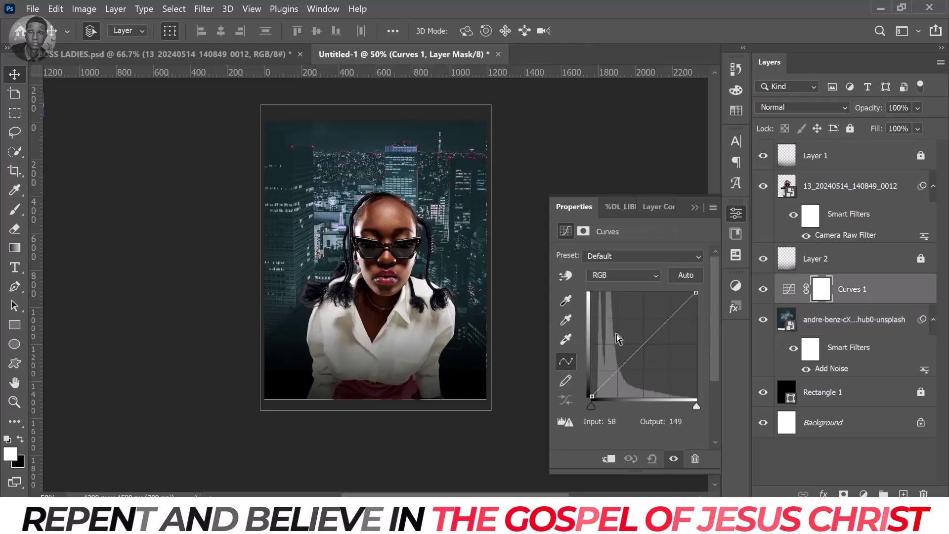
left_click_drag(644, 343, 648, 346)
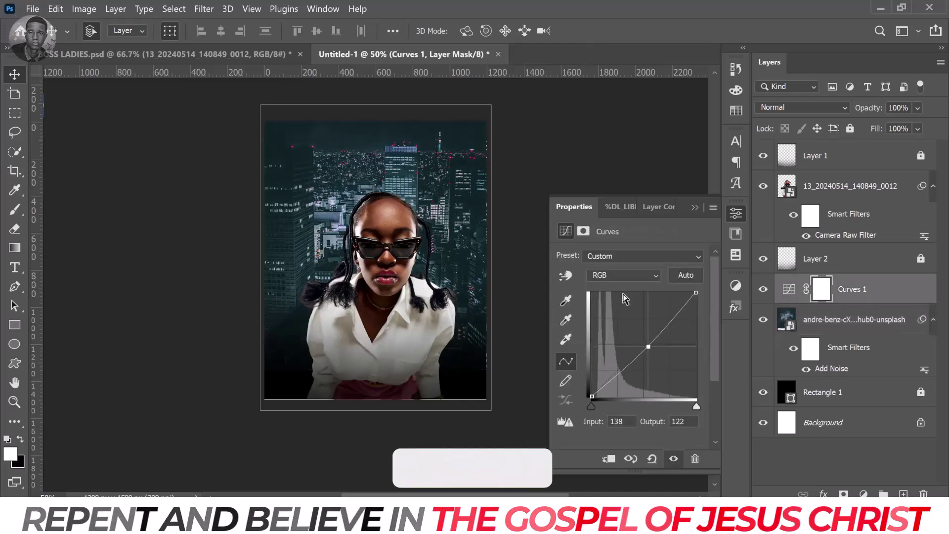
left_click(624, 275)
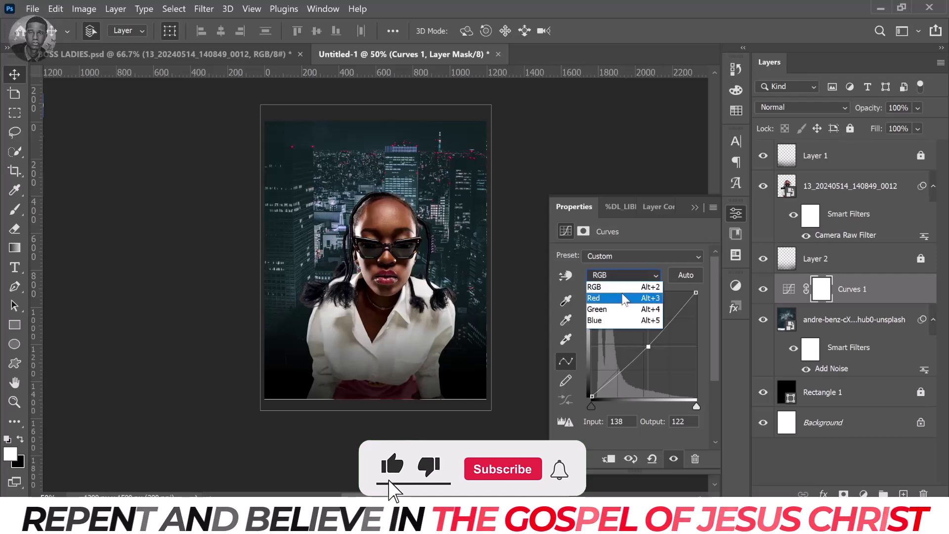
left_click(606, 289)
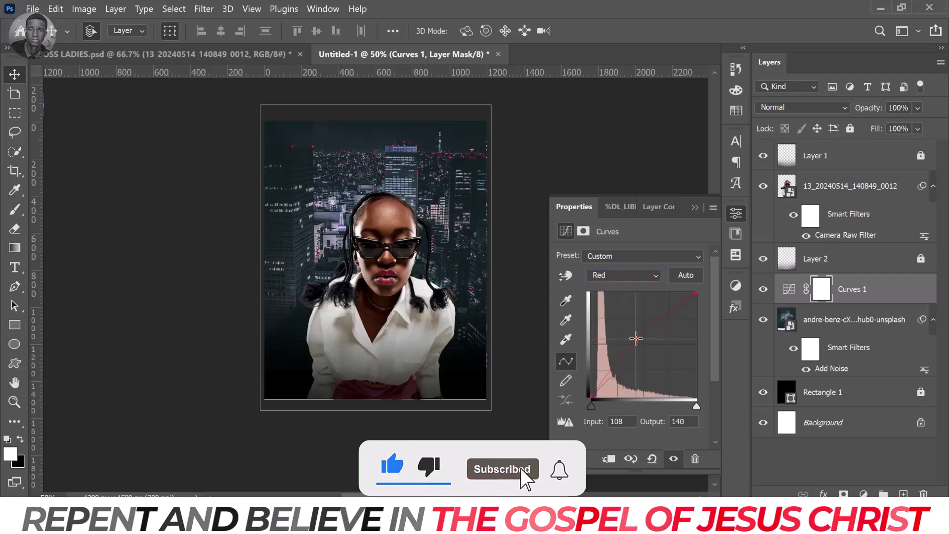
left_click(623, 274)
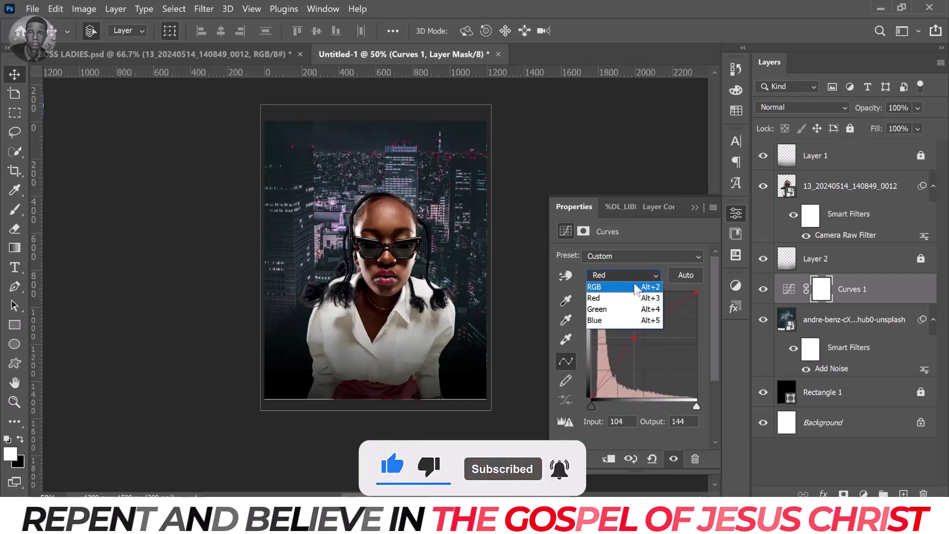
left_click(603, 309)
left_click_drag(637, 351, 649, 359)
left_click_drag(833, 197, 834, 305)
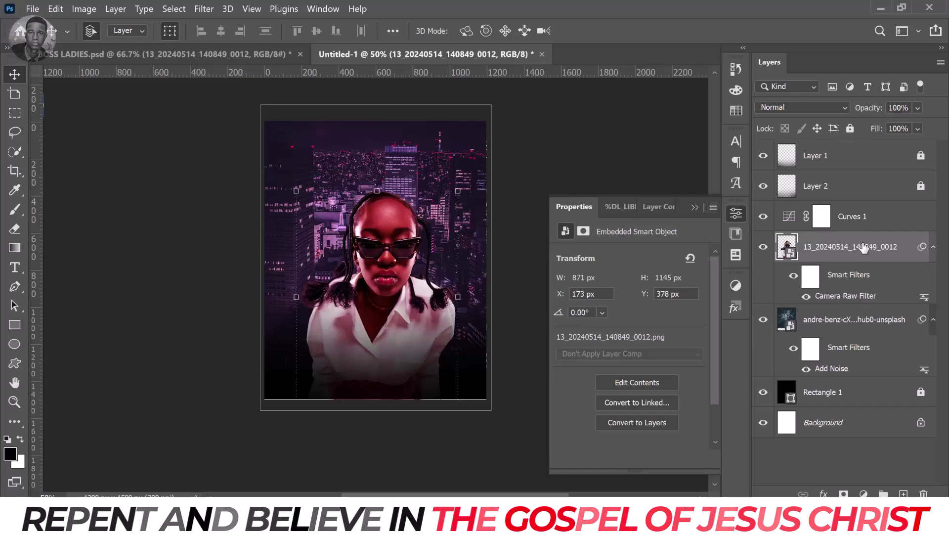
left_click_drag(863, 247, 835, 213)
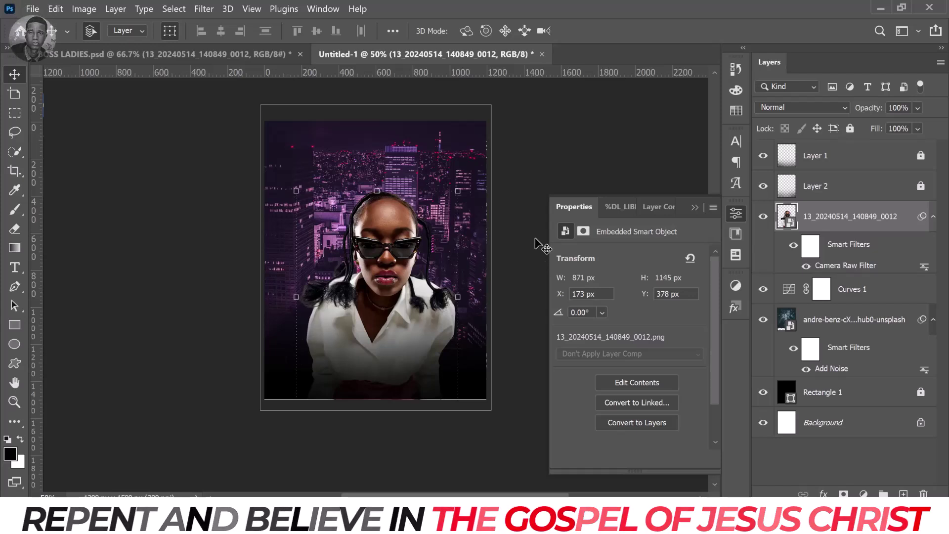
Step: Lock the model and city photo layers
scroll(539, 245, "up", 2)
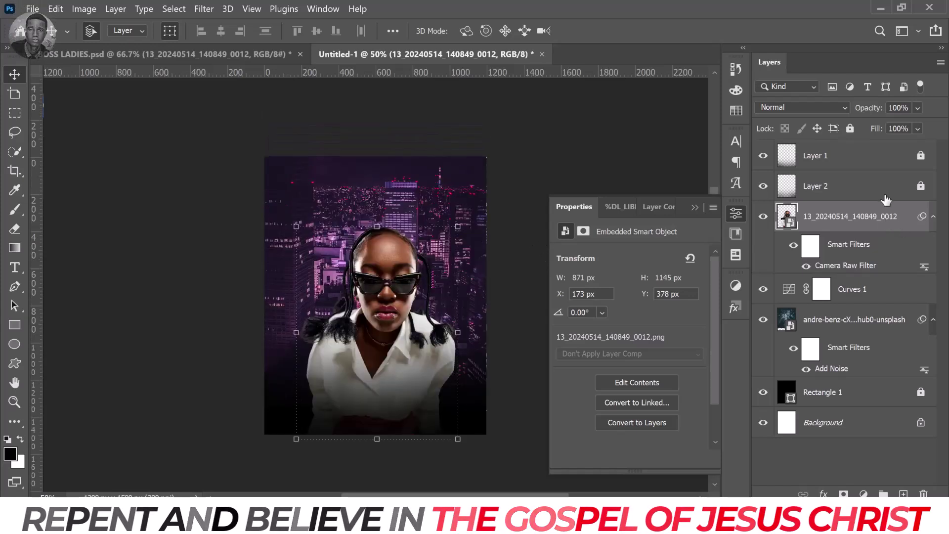
left_click(850, 129)
left_click(832, 336)
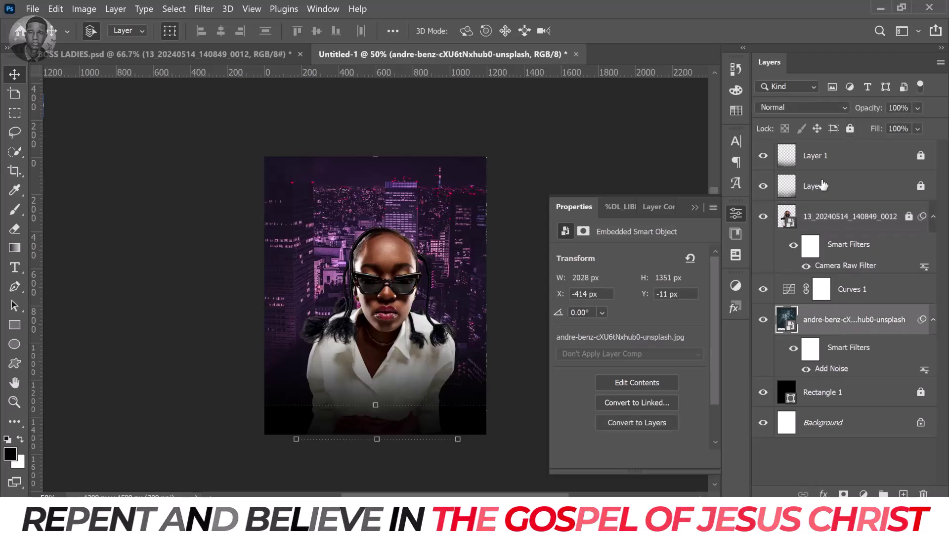
left_click(850, 129)
left_click(696, 207)
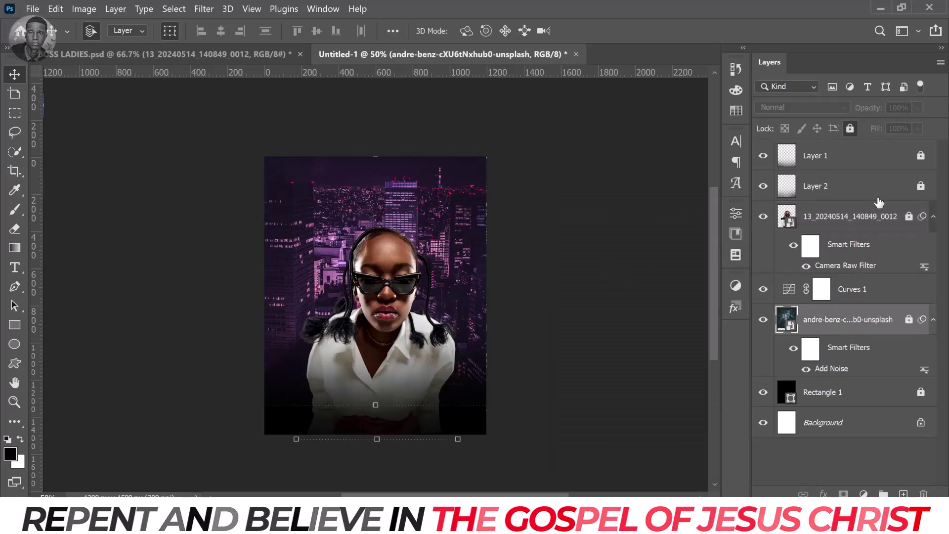
Step: Sample a dark purple from the city photo and draw a rectangle covering the whole flyer
left_click(15, 190)
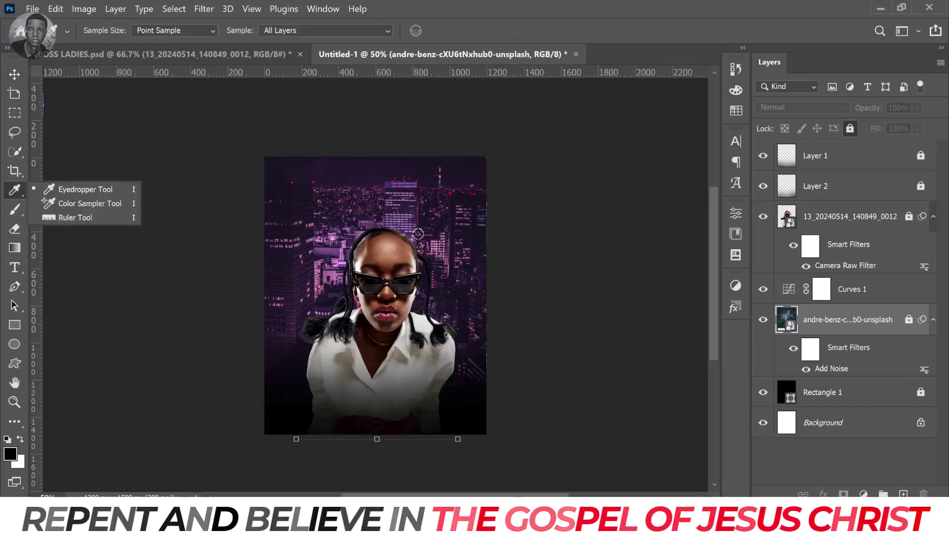
left_click(415, 235)
key("u")
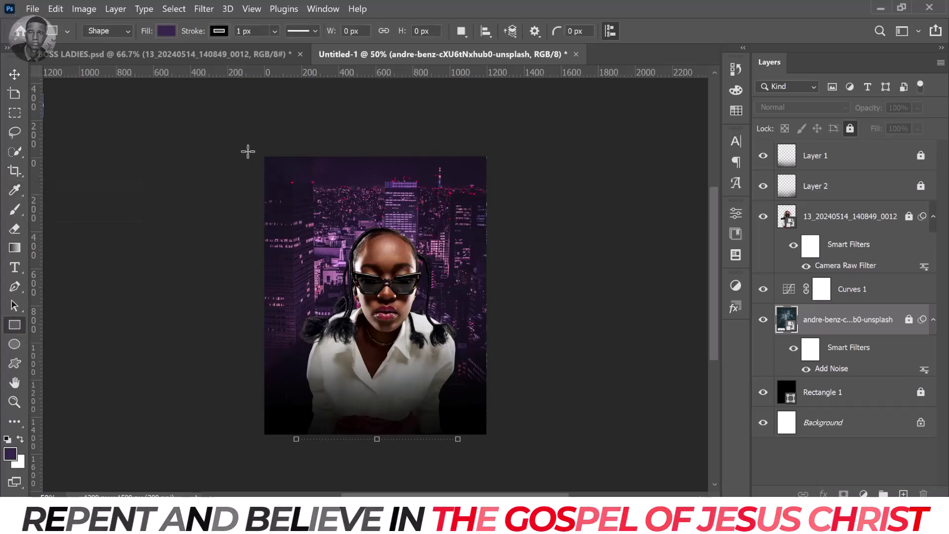
mouse_move(253, 149)
left_mouse_down()
mouse_move(494, 428)
mouse_move(496, 445)
left_mouse_up()
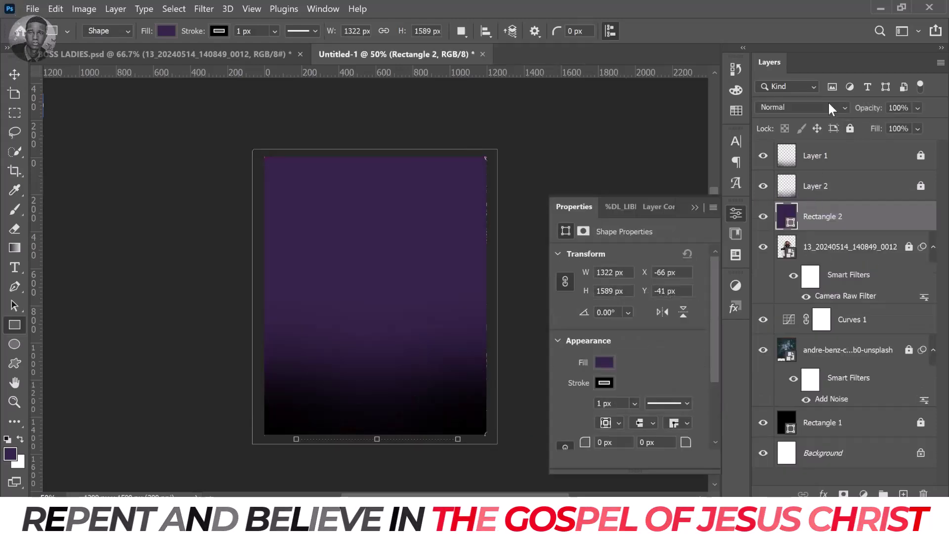
Step: Set Rectangle 2 to Soft Light at 13% fill and lock it
left_click(815, 107)
left_click(789, 298)
left_click(917, 129)
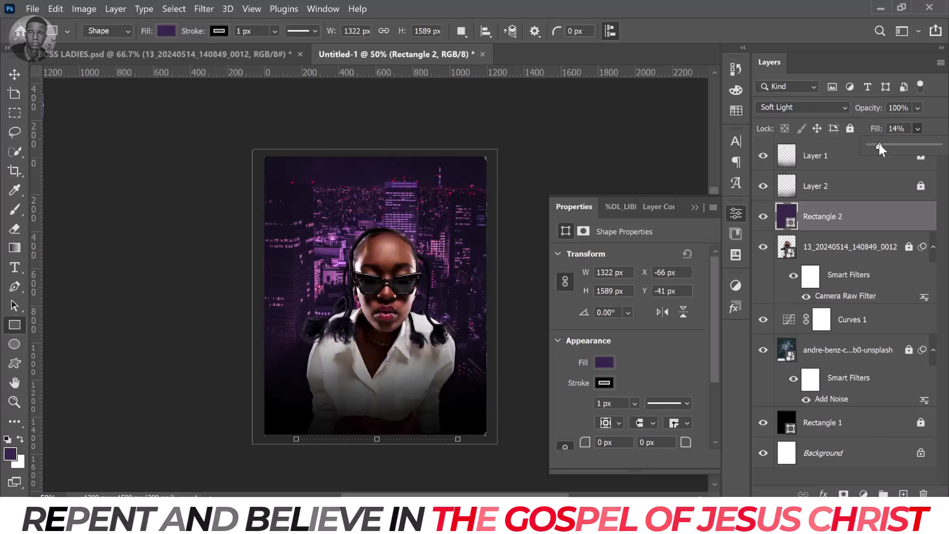
left_click_drag(878, 144, 878, 145)
scroll(534, 241, "down", 1)
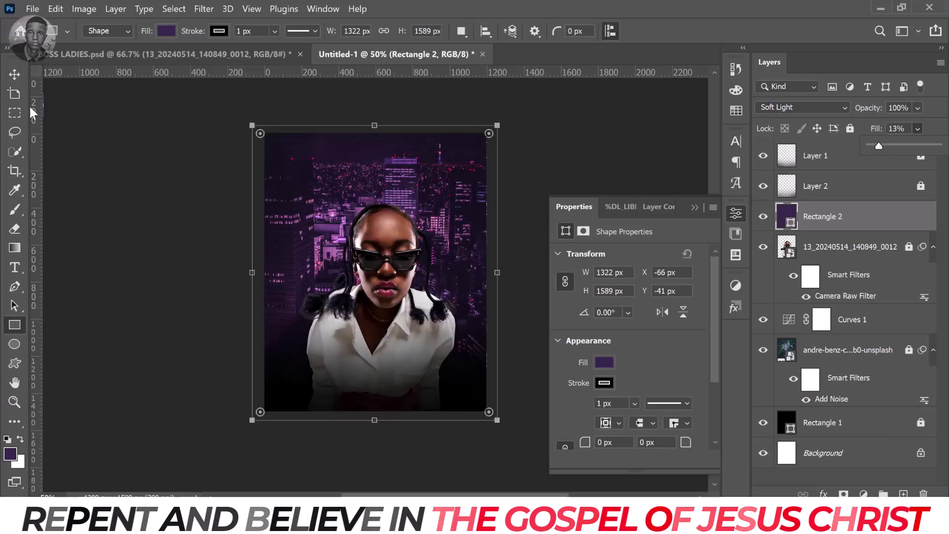
left_click(15, 75)
scroll(570, 155, "down", 1)
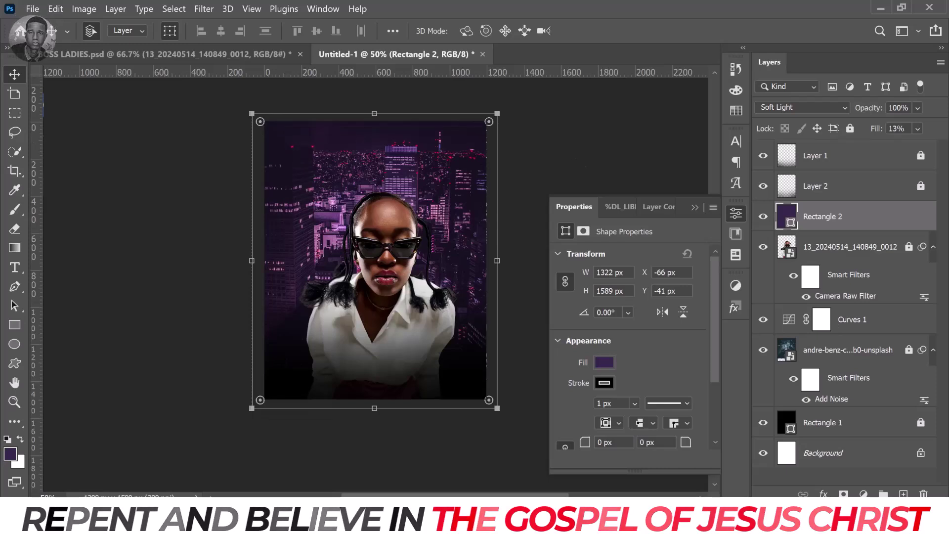
left_click(850, 128)
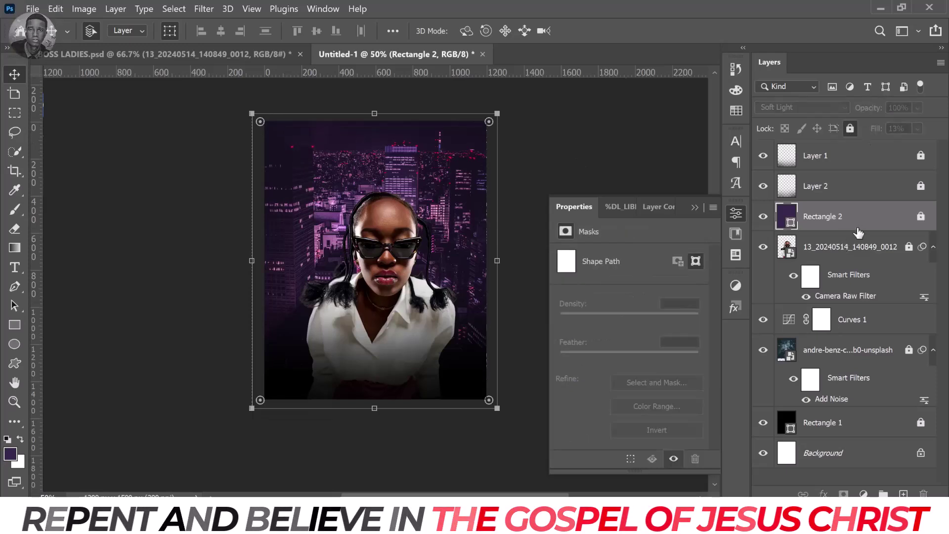
left_click(521, 189)
scroll(527, 189, "down", 2)
Step: Add margin guides with View > New Guide Layout using its default settings
scroll(530, 190, "up", 4)
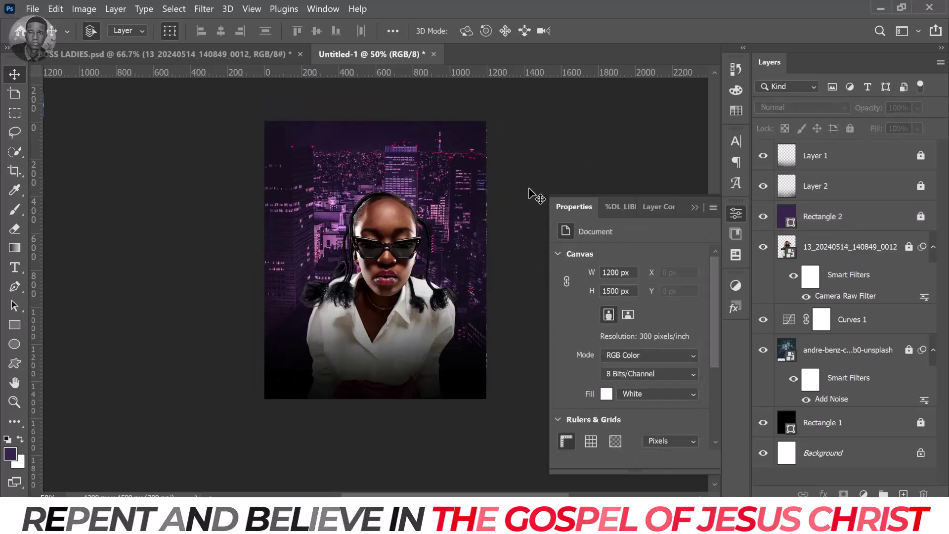
left_click(252, 9)
left_click(317, 440)
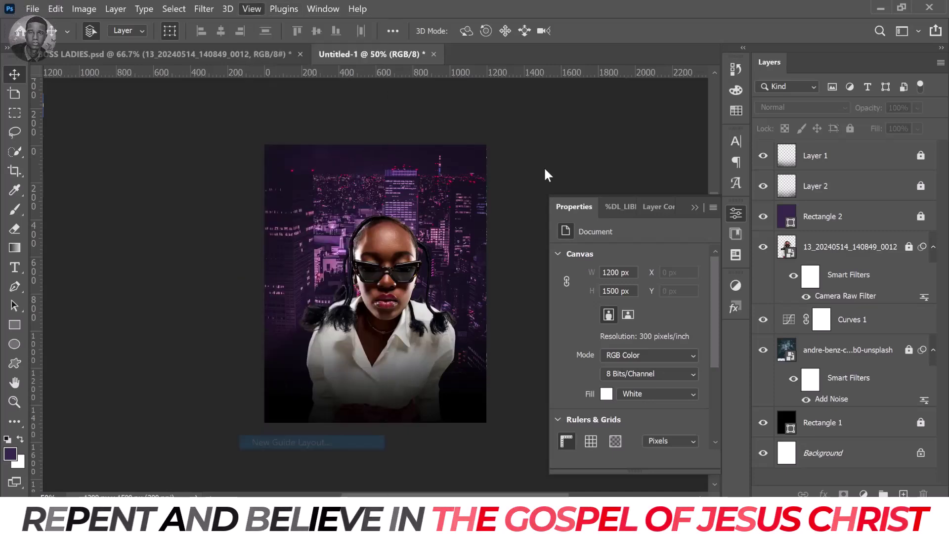
left_click(755, 95)
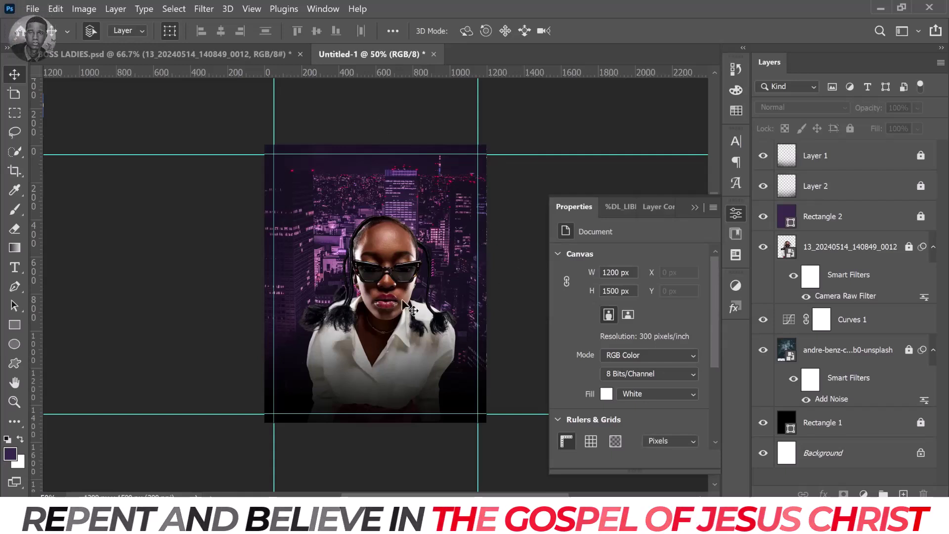
Step: Draw a 958×409 px purple banner across the upper flyer and nudge it slightly up-left
left_click(14, 325)
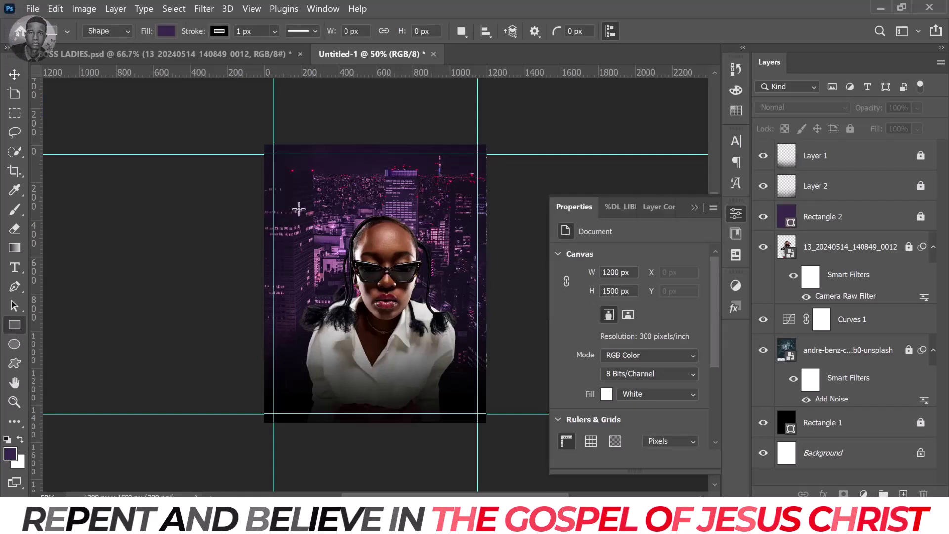
left_click_drag(299, 203, 476, 279)
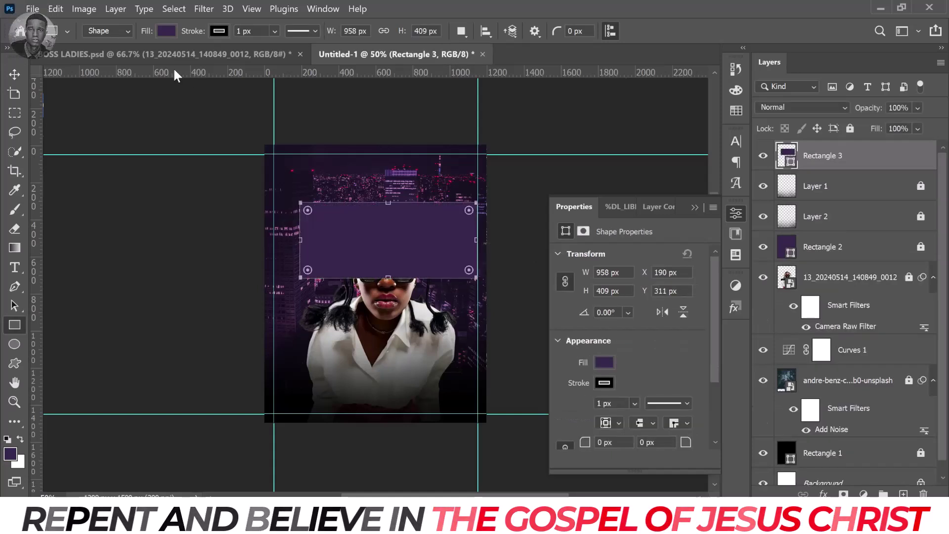
key("v")
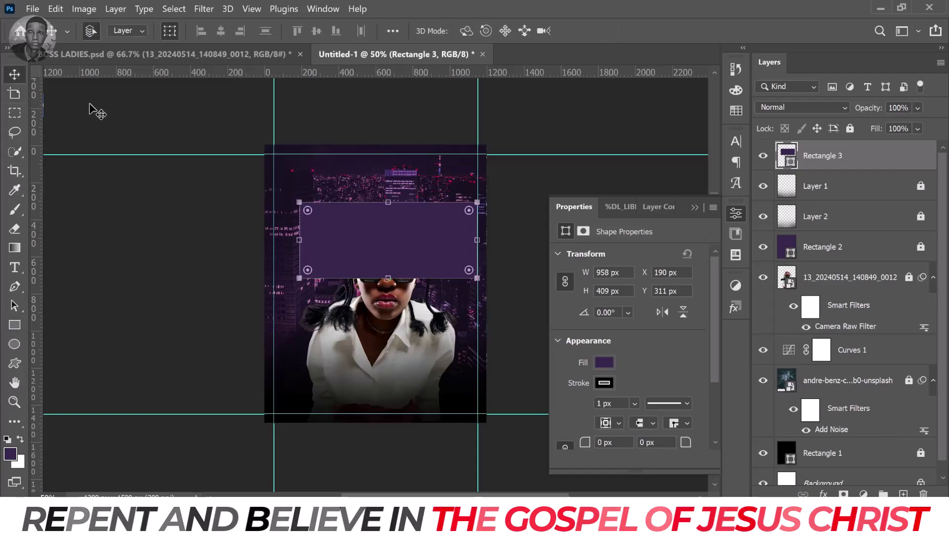
left_click_drag(416, 238, 407, 229)
left_click(530, 186)
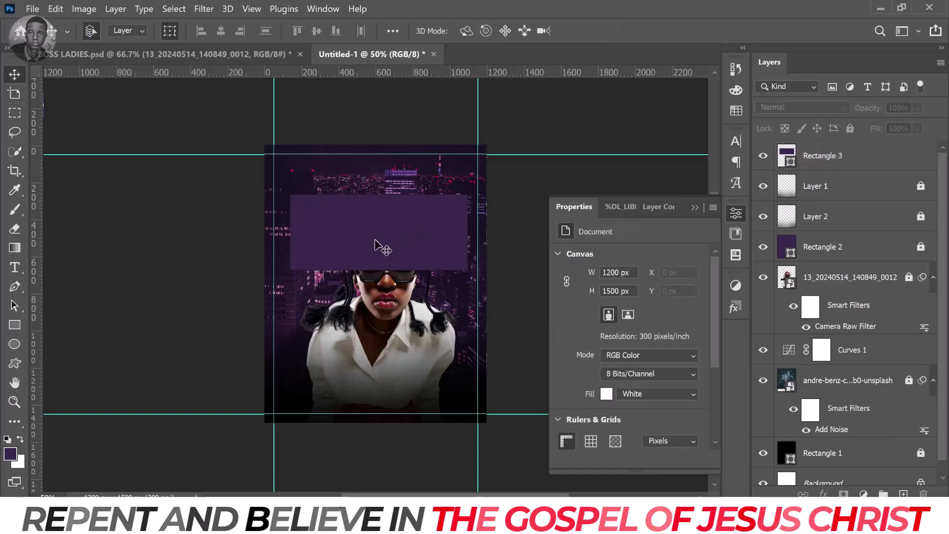
left_click(13, 267)
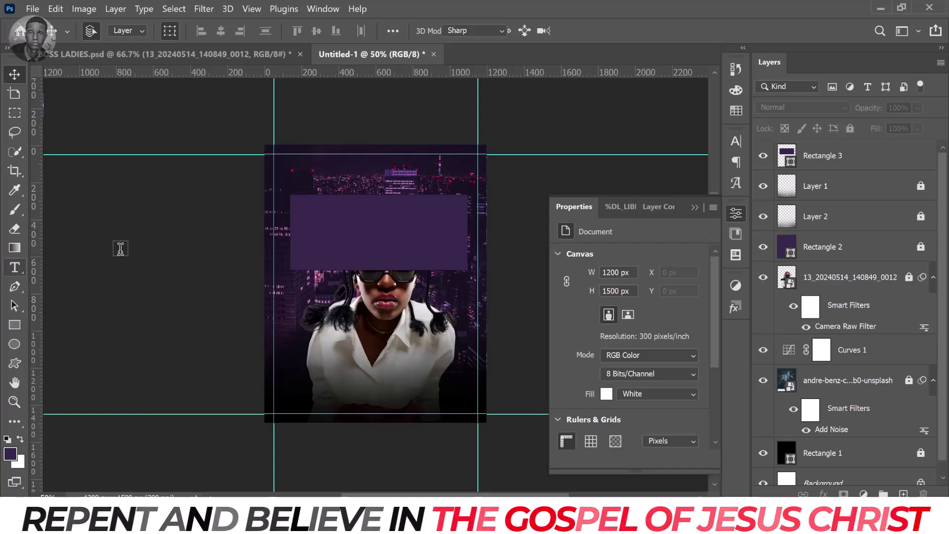
Step: Type SENSATIONAL in near-white fbfbfb on the purple banner and spell-check it
left_click(318, 218)
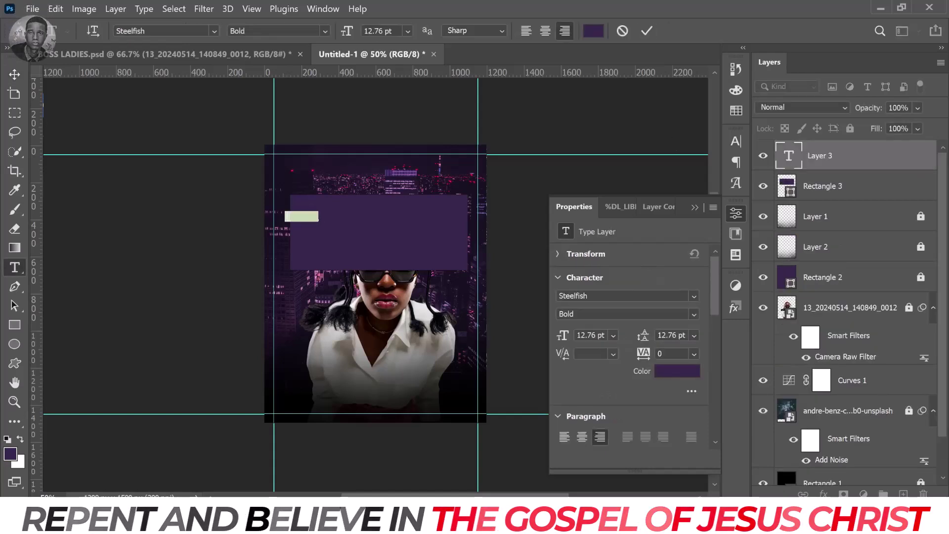
left_click(682, 375)
type("fbfbfb")
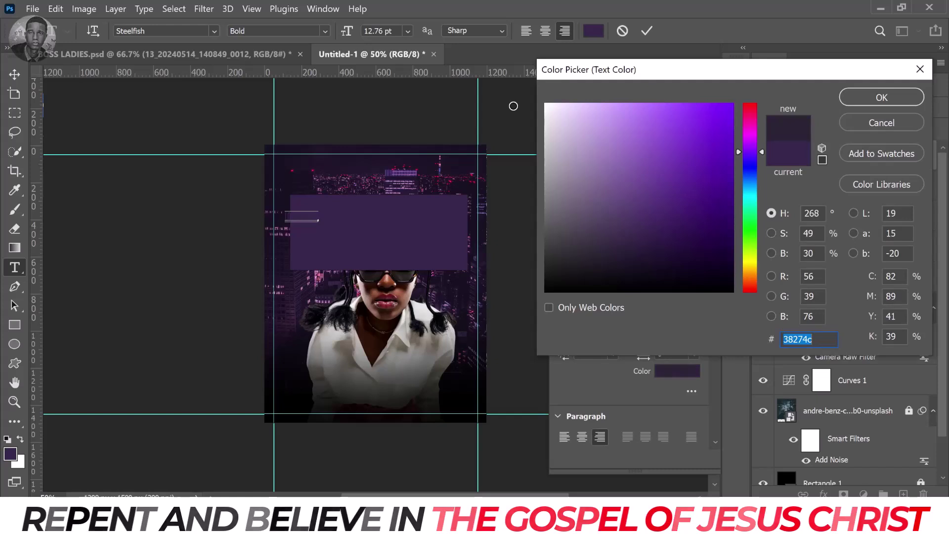
key("Return")
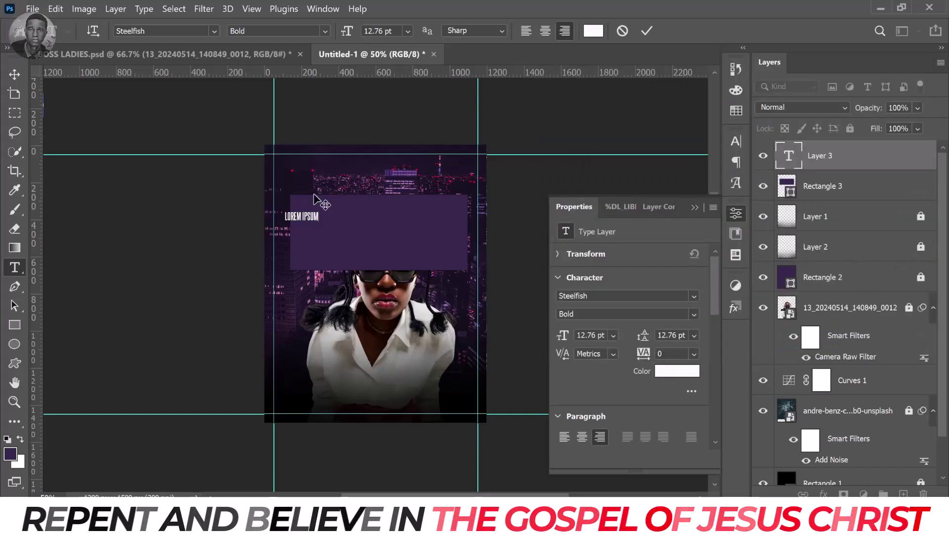
type("SEN,SATIONA")
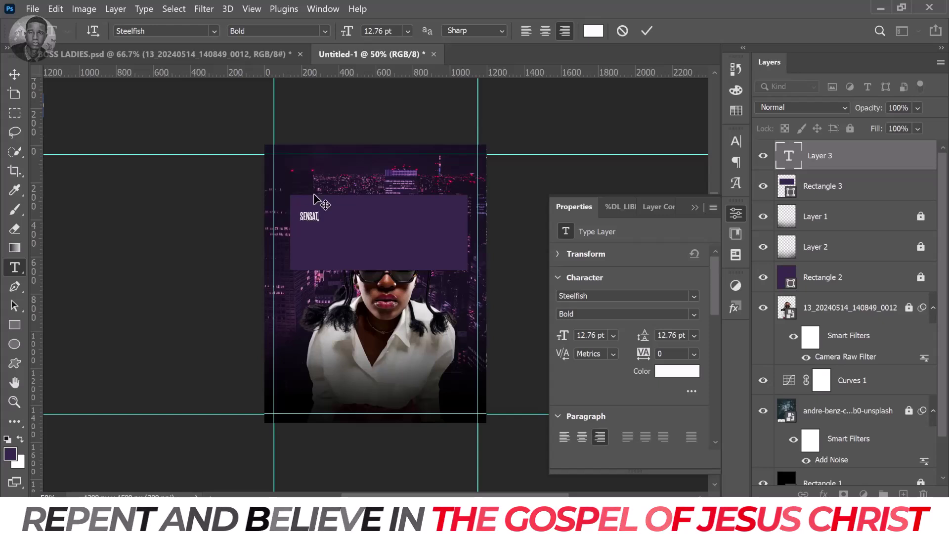
type("L")
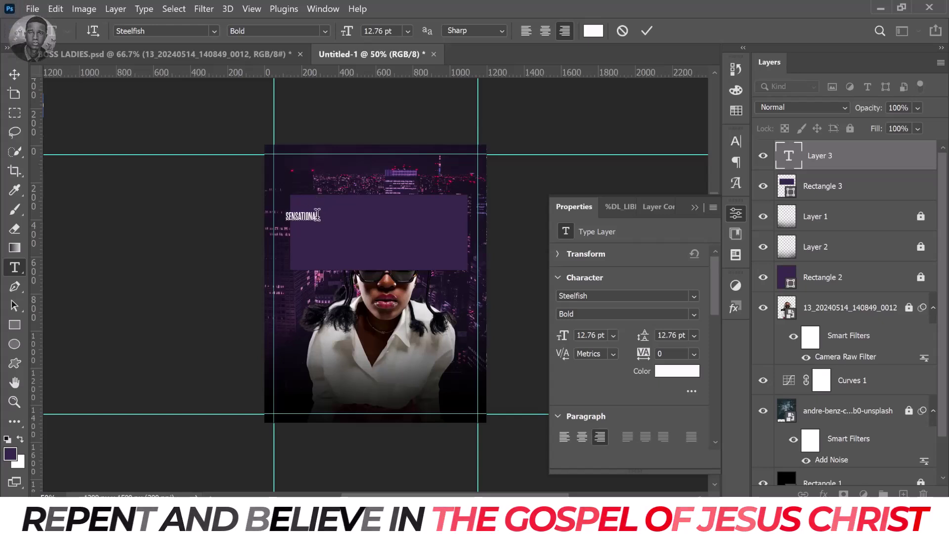
left_click_drag(319, 217, 265, 223)
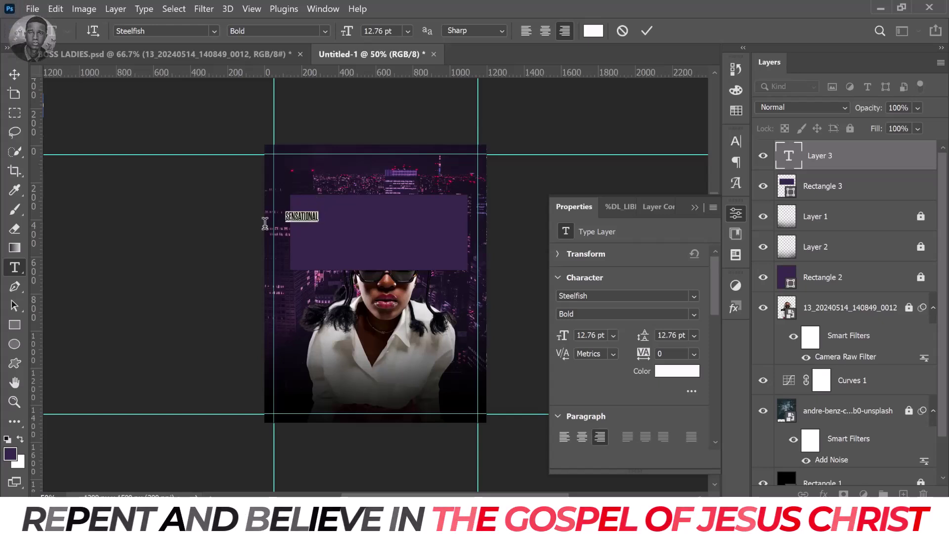
right_click(320, 215)
left_click(388, 334)
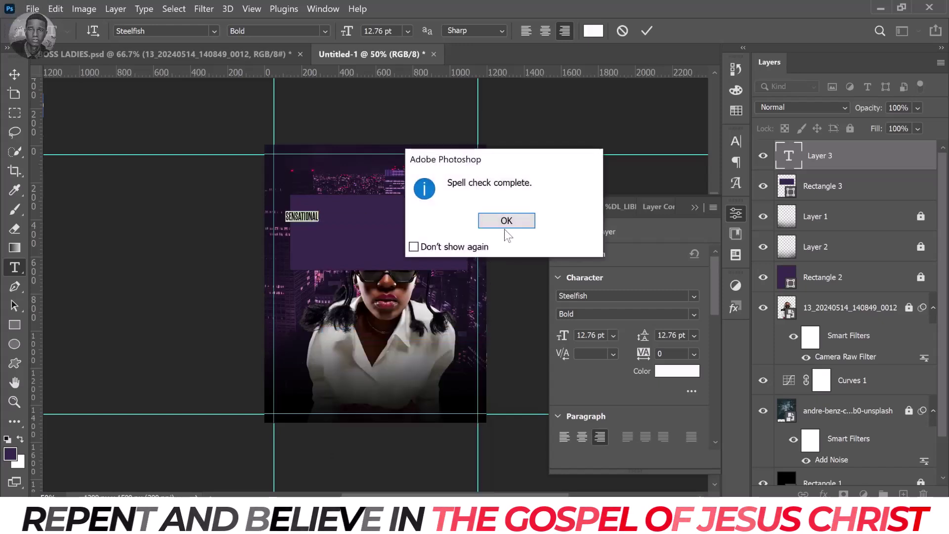
left_click(512, 224)
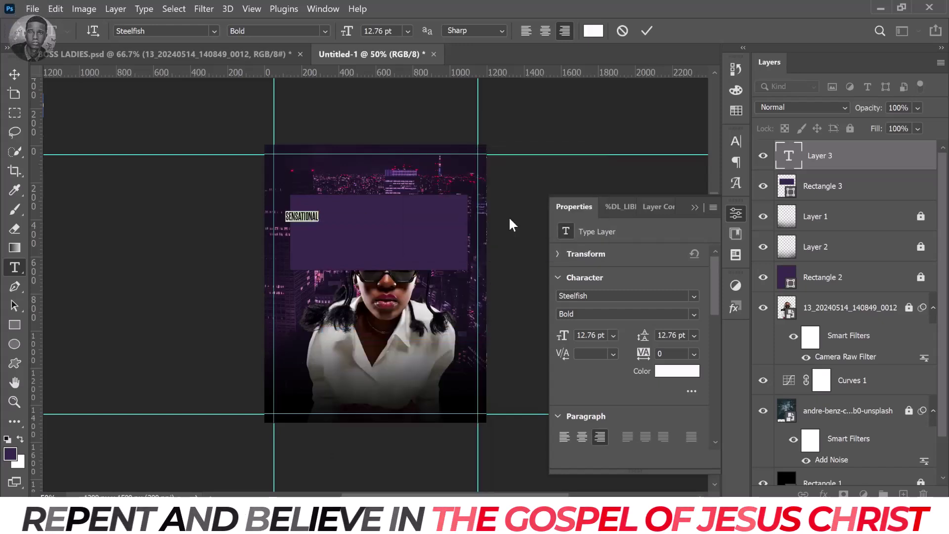
left_click(15, 75)
Step: Enlarge SENSATIONAL, centre it on the banner, and duplicate it onto a line below
key("ctrl+t")
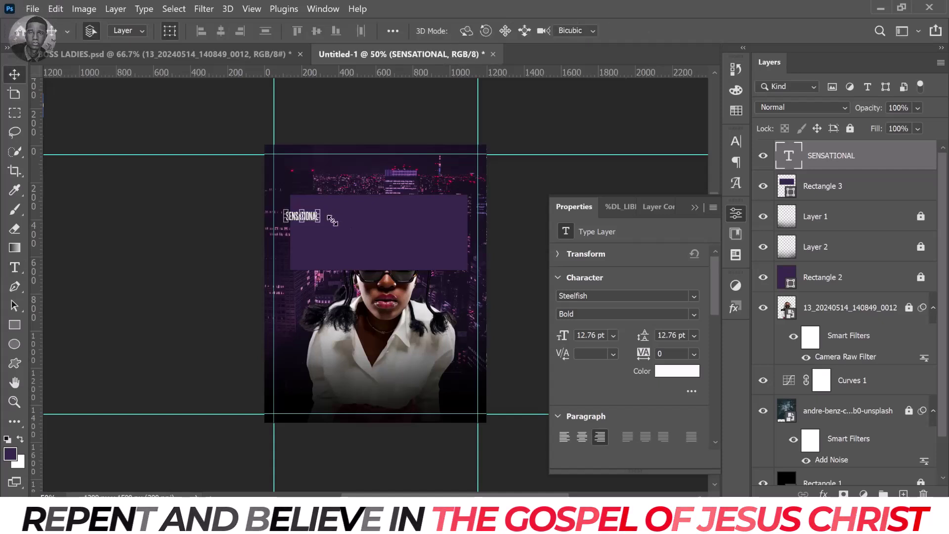
left_click_drag(320, 222, 411, 237)
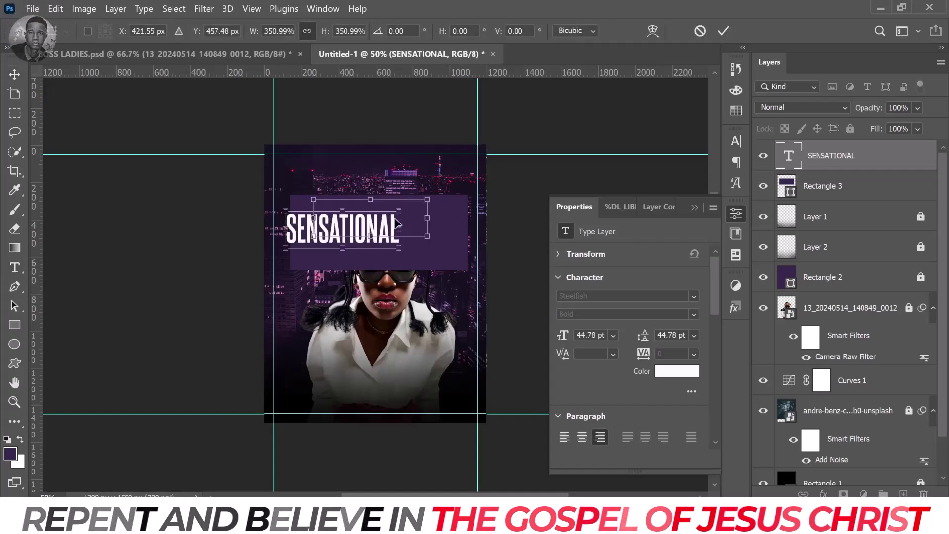
left_click_drag(338, 238, 395, 221)
key("Left")
key("Left")
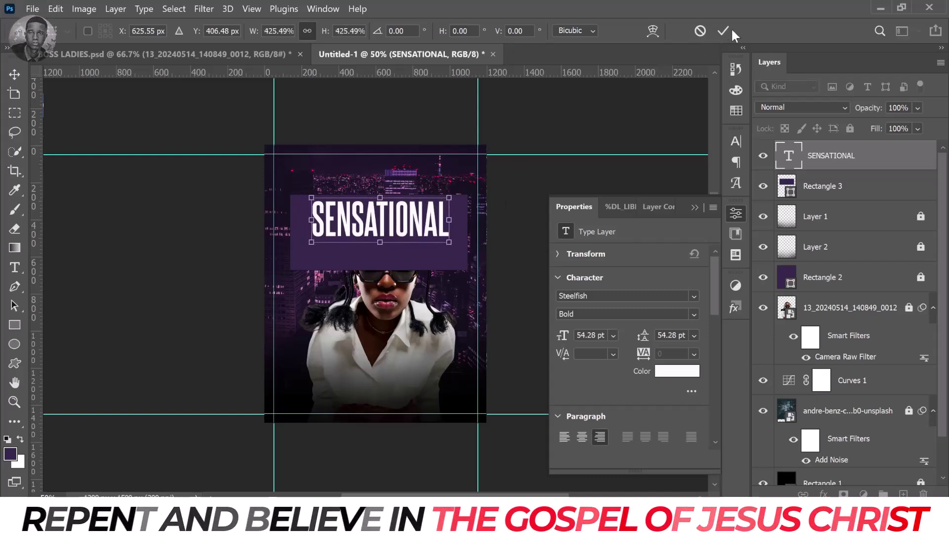
left_click(724, 32)
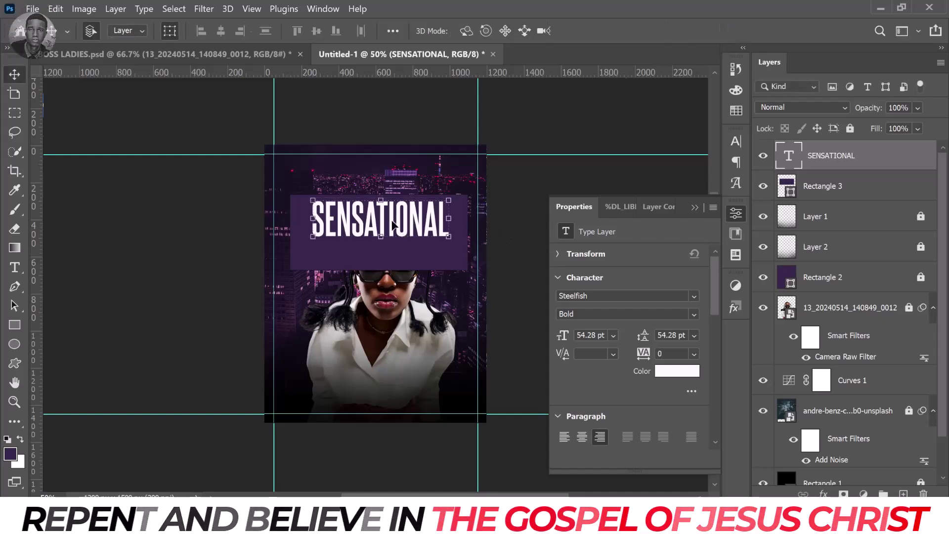
left_click_drag(393, 225, 389, 261)
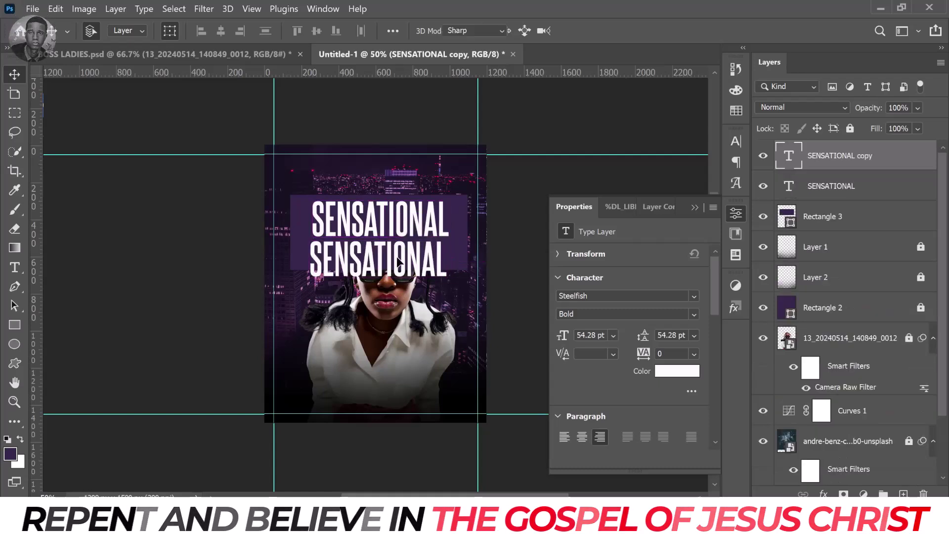
Step: Retype the duplicate line as EXPERIENCE, fixing the spelling with the spell checker
double_click(394, 259)
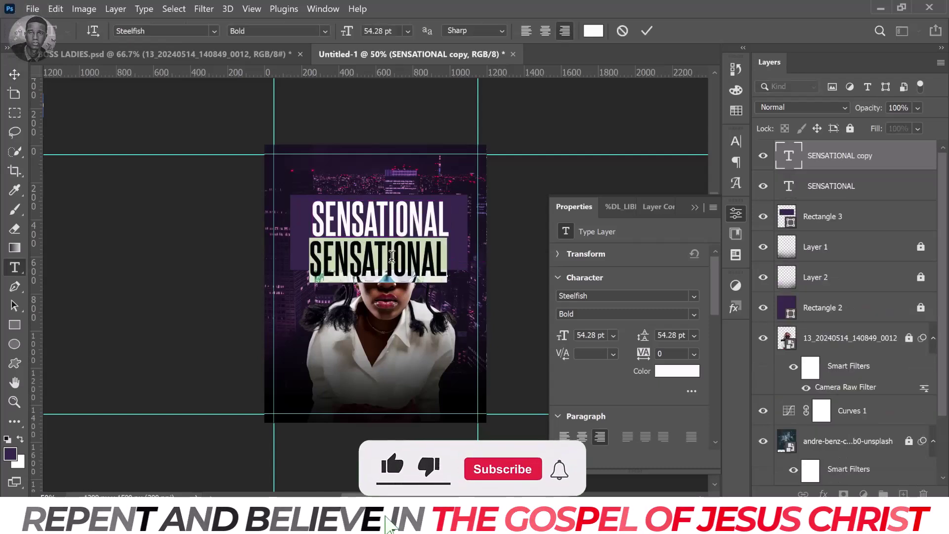
type("EXPERINCE")
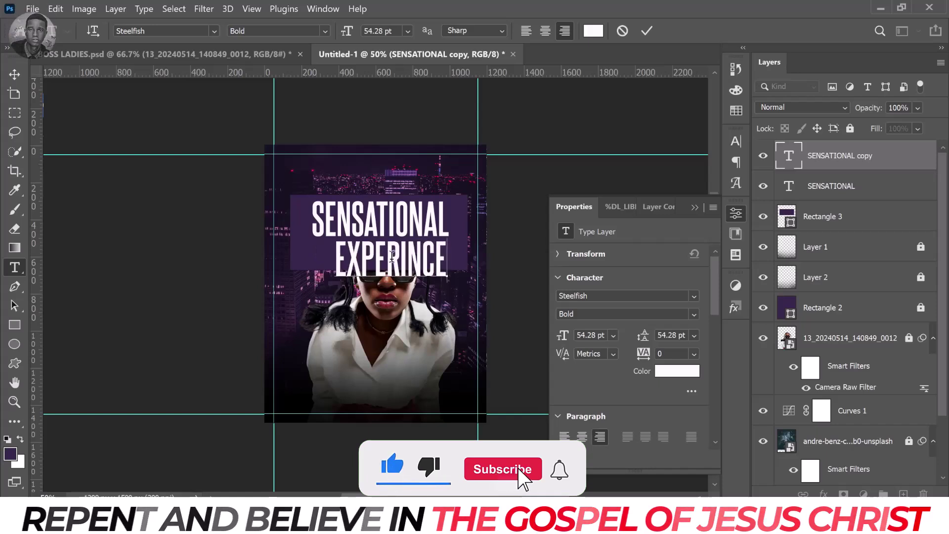
left_click_drag(338, 242, 419, 263)
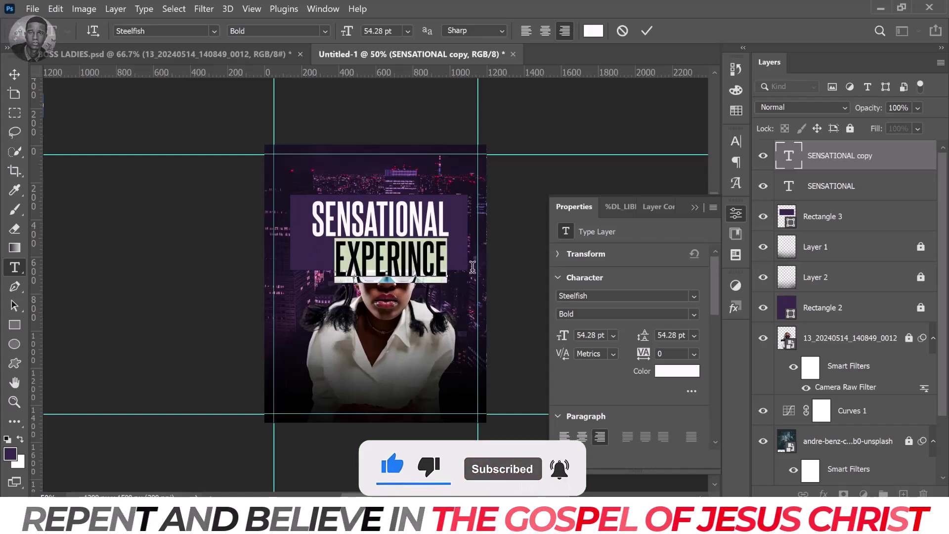
right_click(420, 263)
left_click(464, 333)
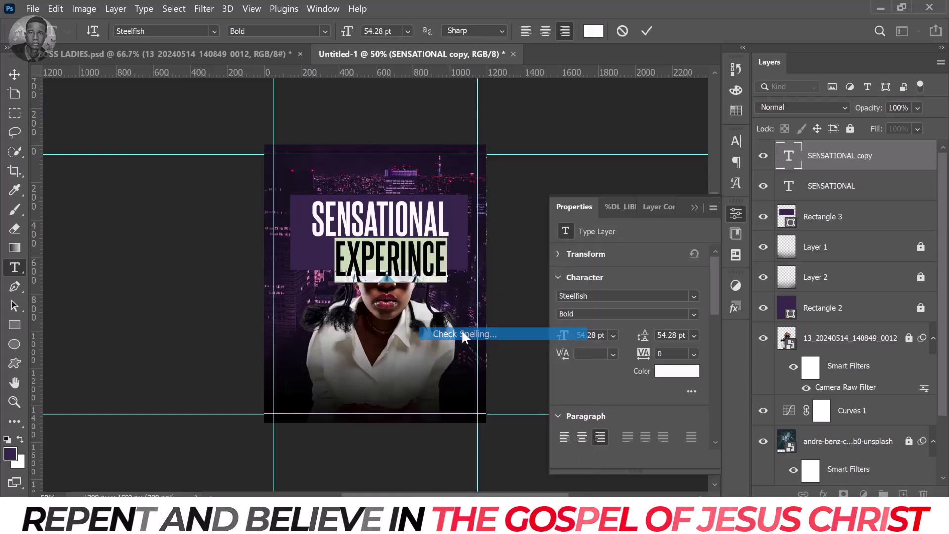
left_click(581, 195)
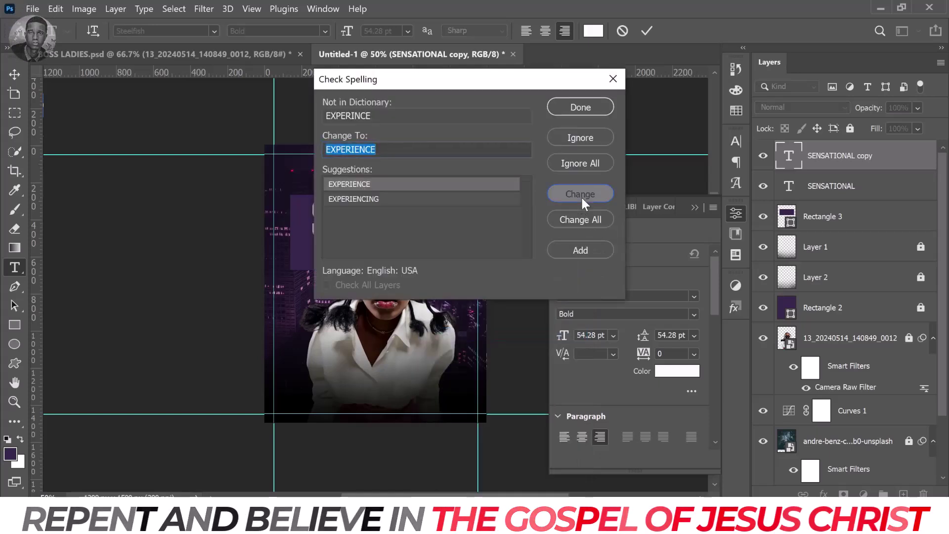
left_click(528, 221)
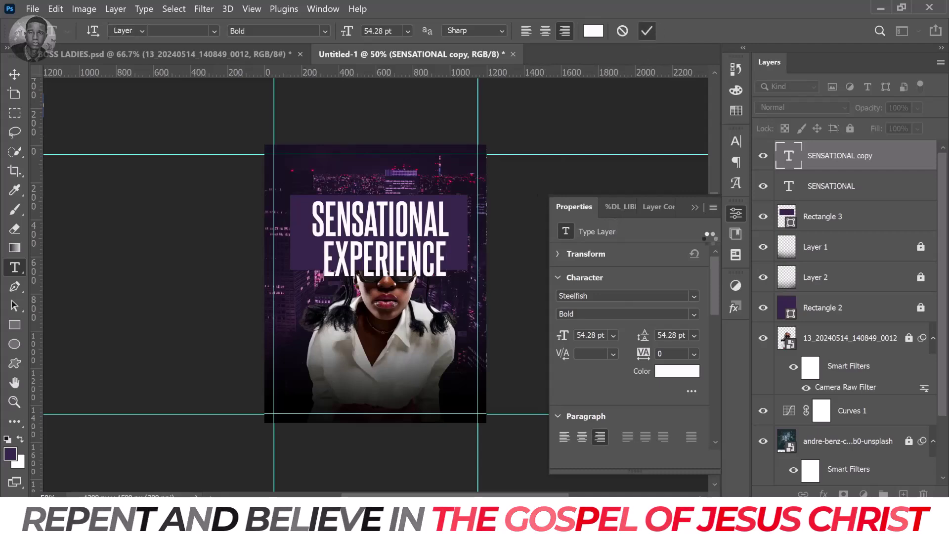
key("Escape")
key("v")
Step: Set EXPERIENCE to Monument Extended Regular at 24 pt
left_click(735, 142)
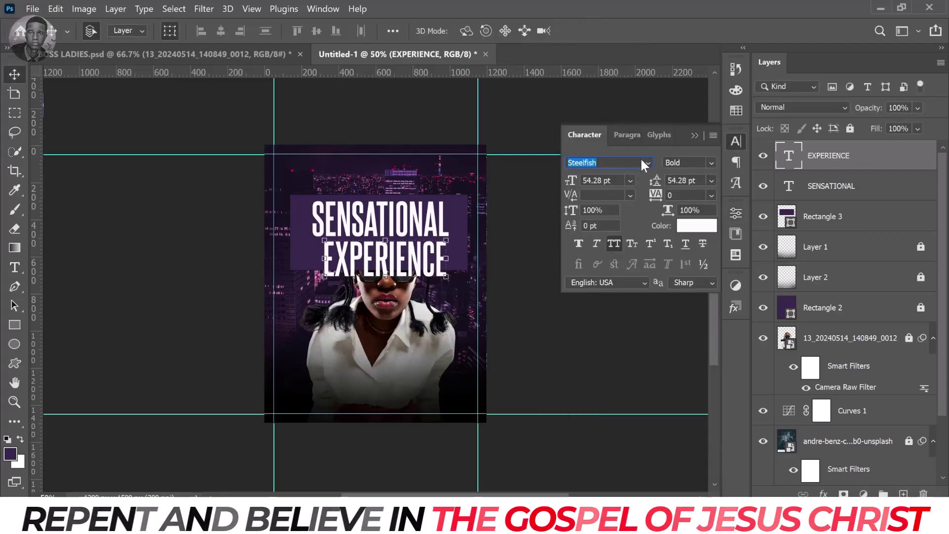
type("MONUM")
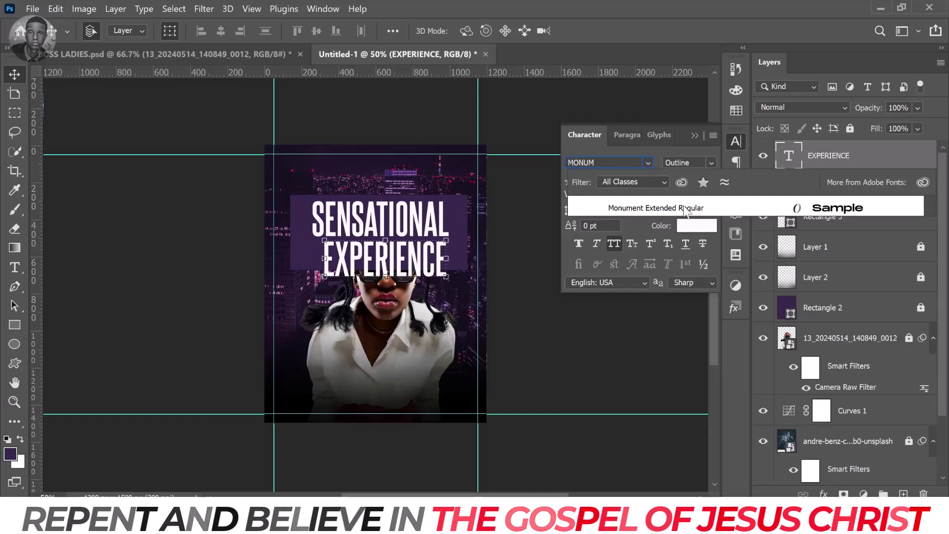
left_click(683, 206)
left_click(678, 208)
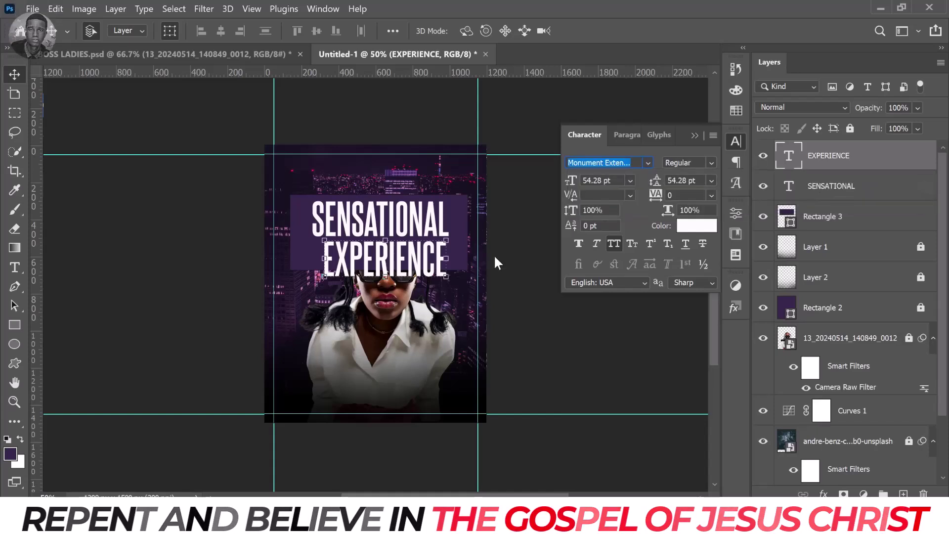
left_click(630, 180)
left_click(604, 310)
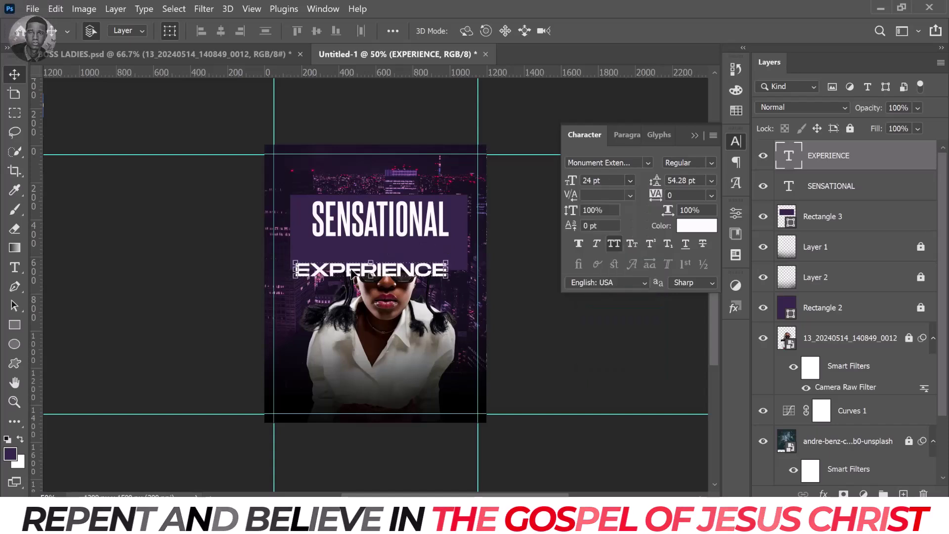
Step: Fit EXPERIENCE under SENSATIONAL at about 91% scale, then nudge both title lines into place
left_click_drag(364, 262, 382, 238)
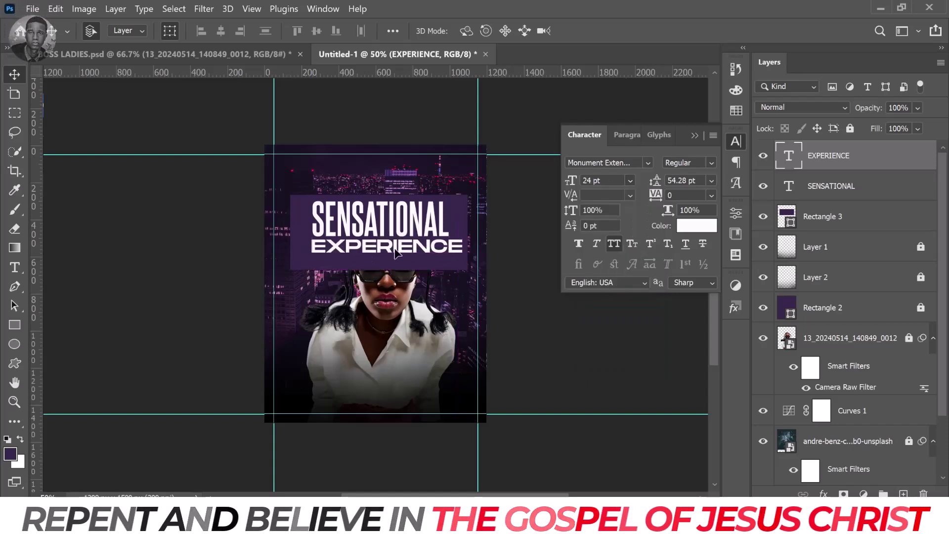
left_click_drag(469, 242, 452, 241)
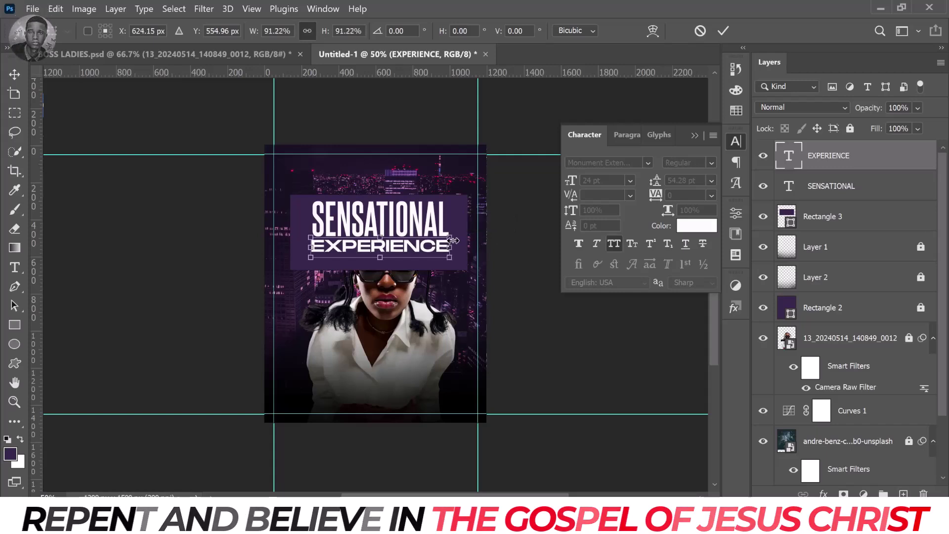
key("Return")
left_click(860, 187, "shift")
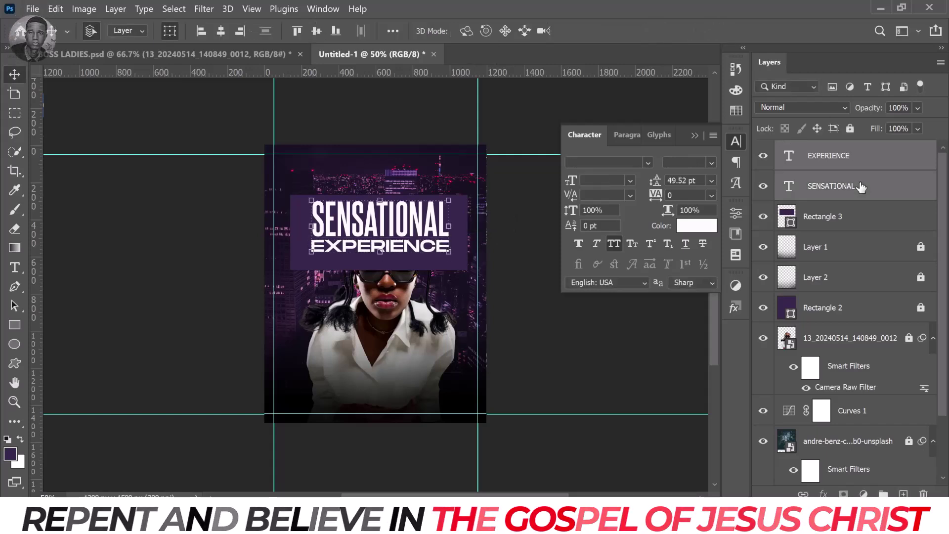
key("shift+Down")
key("shift+Down")
key("shift+Down")
key("Left")
key("Left")
key("Left")
key("Left")
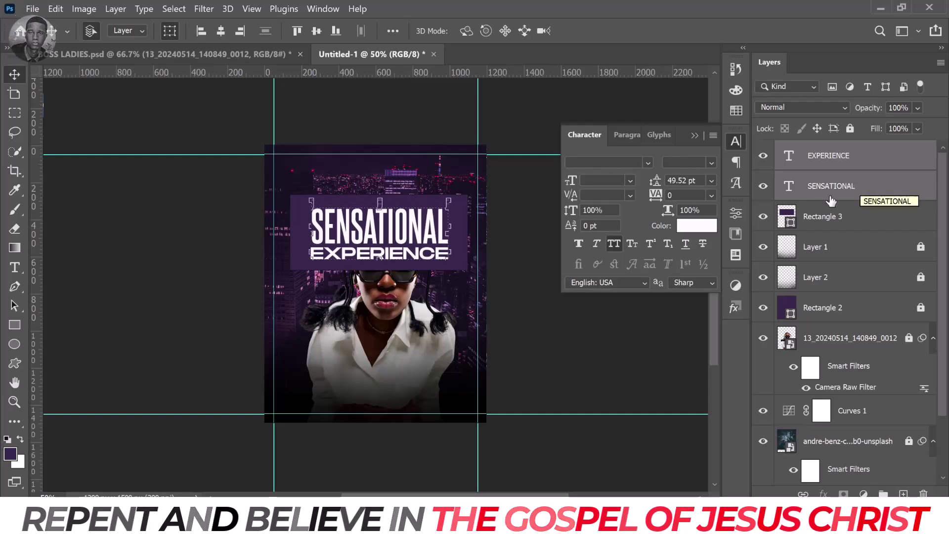
key("Up")
key("Up")
key("Up")
key("Up")
key("Up")
key("Left")
Step: Recolour the Rectangle 3 banner box to the lighter purple #594670
left_click(464, 265)
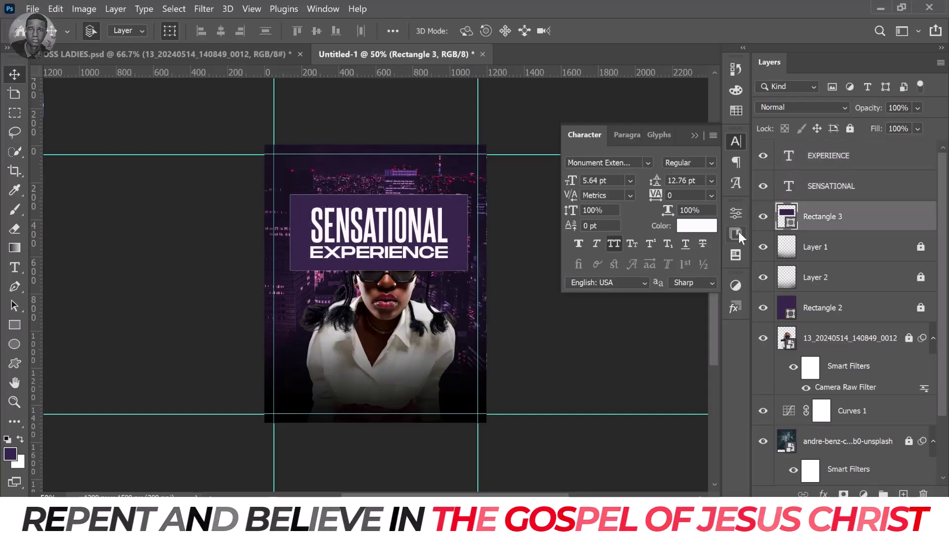
double_click(778, 223)
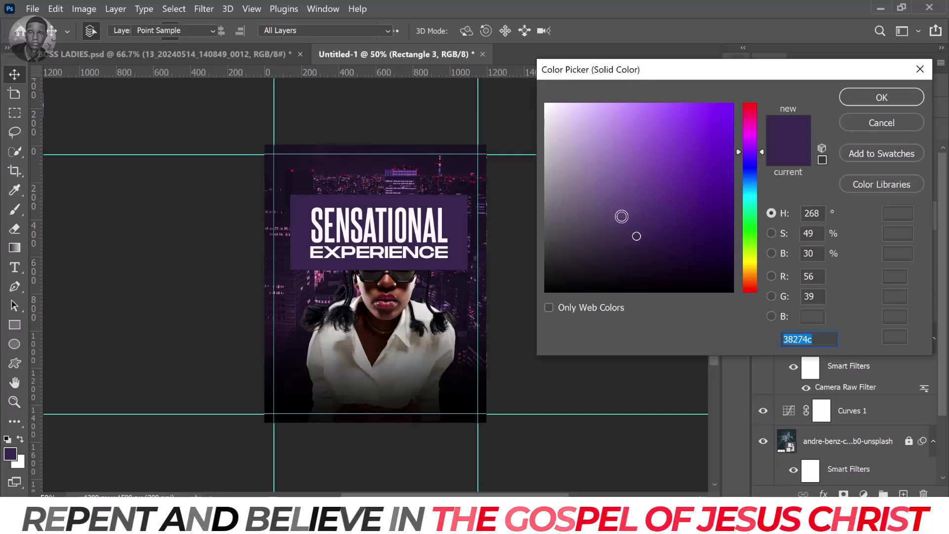
mouse_move(621, 216)
left_mouse_down()
mouse_move(597, 209)
mouse_move(610, 187)
mouse_move(648, 168)
mouse_move(640, 157)
mouse_move(650, 177)
mouse_move(642, 194)
left_mouse_up()
left_click(848, 102)
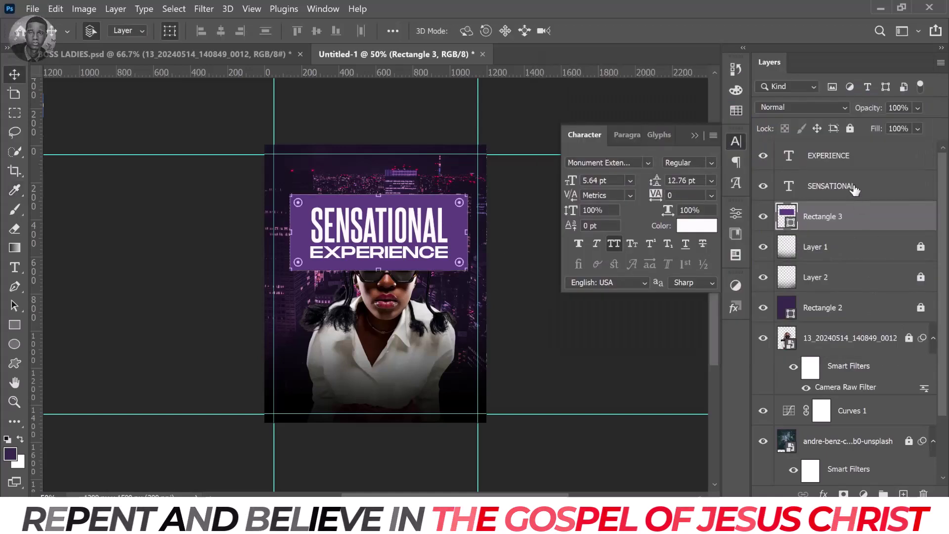
left_click(854, 165, "shift")
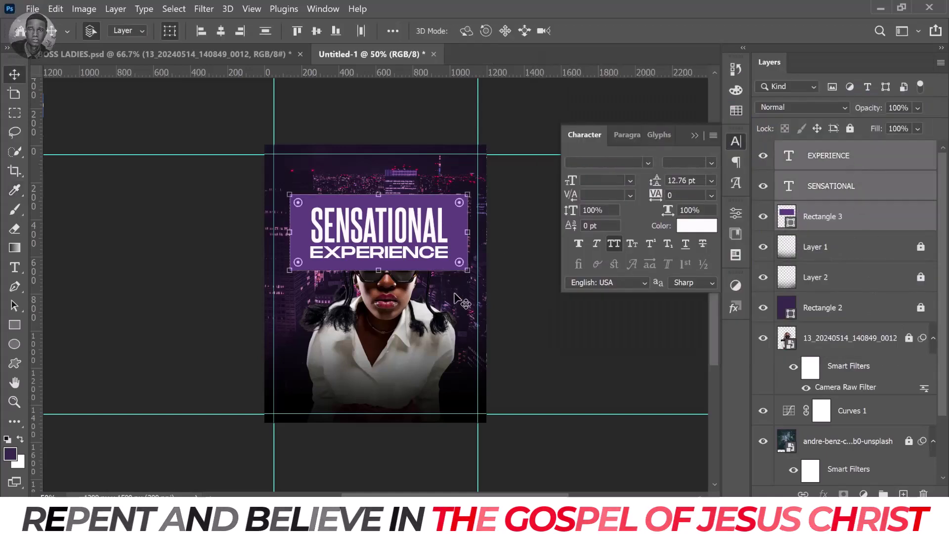
Step: Tilt and skew the banner with its title lines, then move them beneath the model photo layer
left_click_drag(470, 283, 475, 284)
right_click(376, 191)
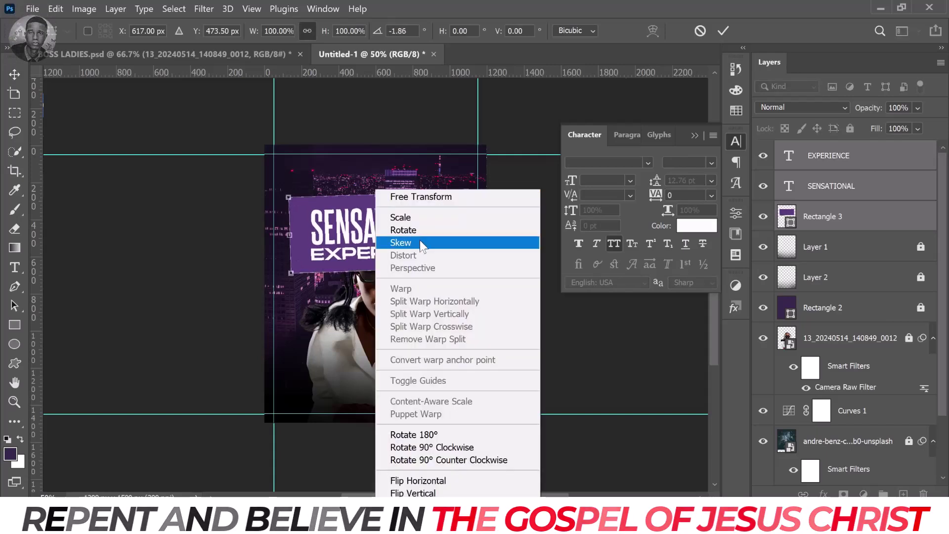
left_click(420, 240)
left_click_drag(381, 198, 388, 205)
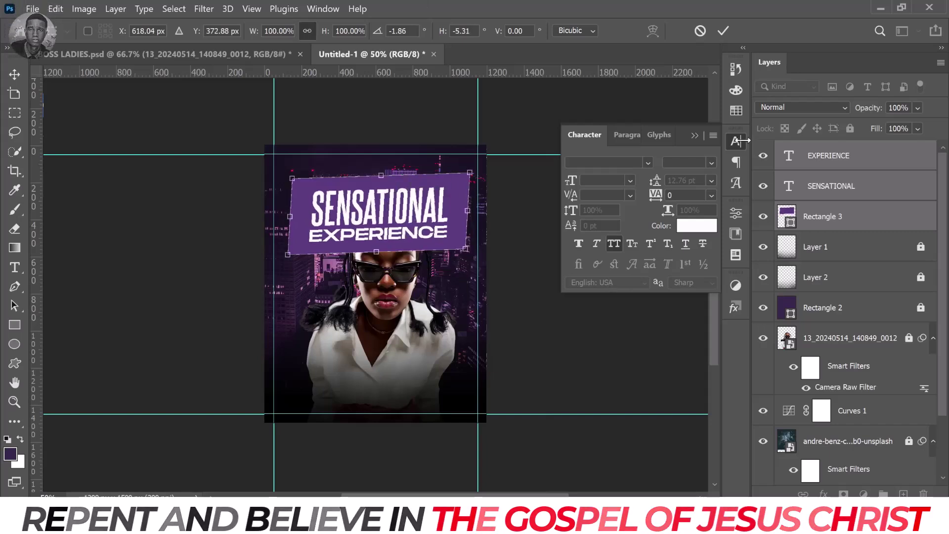
left_click(723, 31)
scroll(877, 267, "down", 2)
left_click_drag(883, 165, 878, 335)
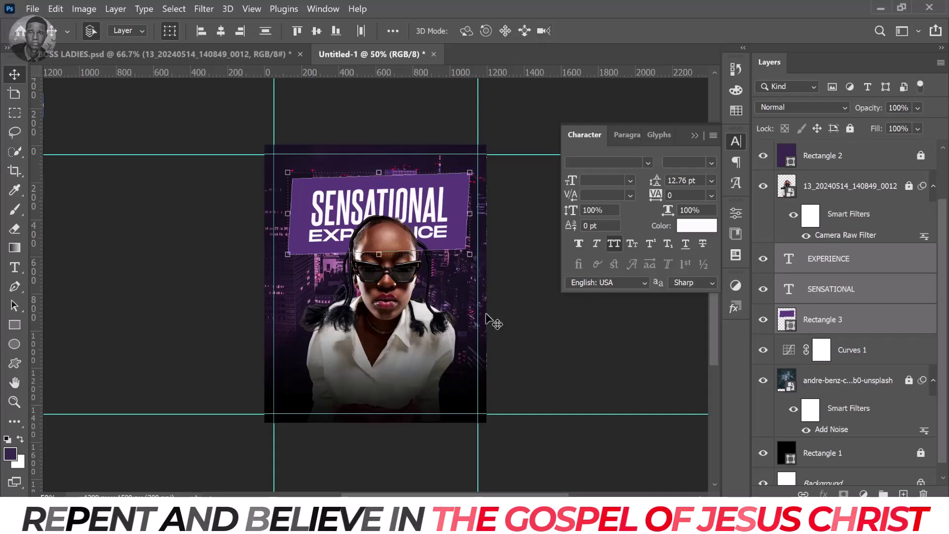
Step: Nudge the banner up about 18 px and centre the model photo horizontally on the canvas
key("shift+Up")
key("shift+Up")
key("shift+Up")
key("shift+Up")
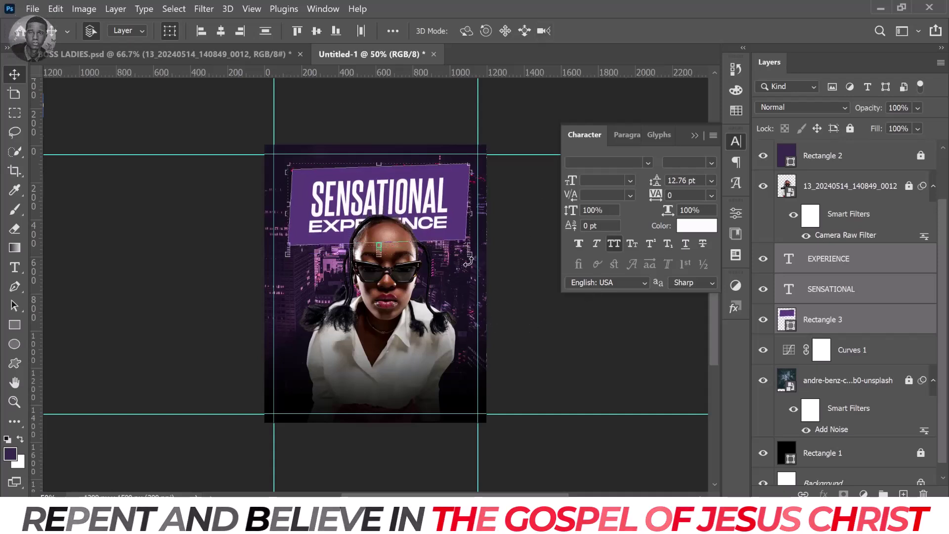
left_click(496, 276)
left_click(908, 191)
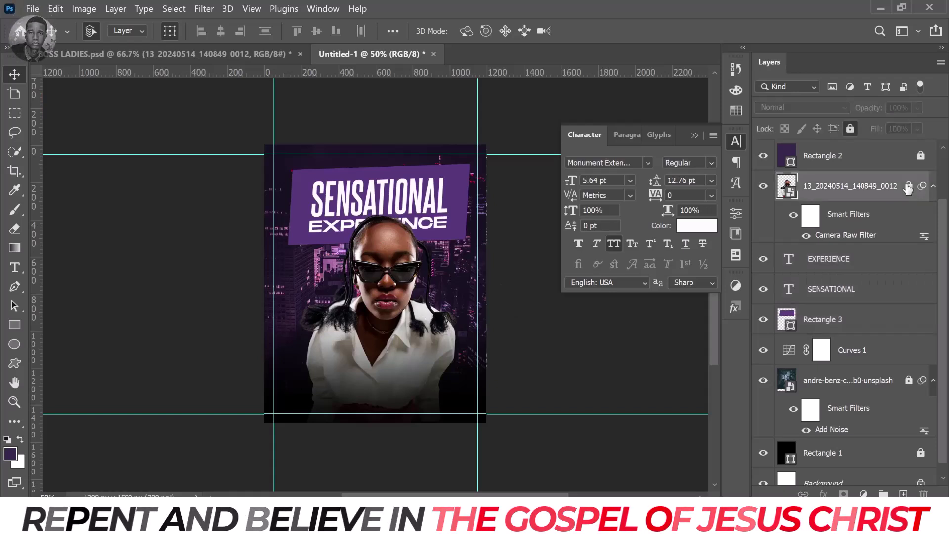
mouse_move(415, 340)
left_mouse_down()
mouse_move(401, 409)
mouse_move(400, 355)
mouse_move(382, 359)
mouse_move(401, 347)
left_mouse_up()
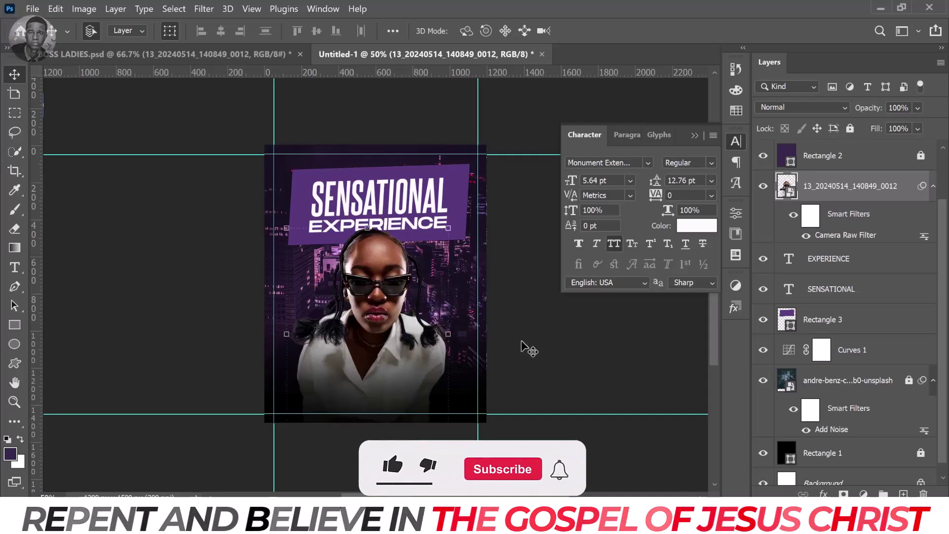
left_click(512, 316)
scroll(510, 316, "down", 1)
left_click(423, 311)
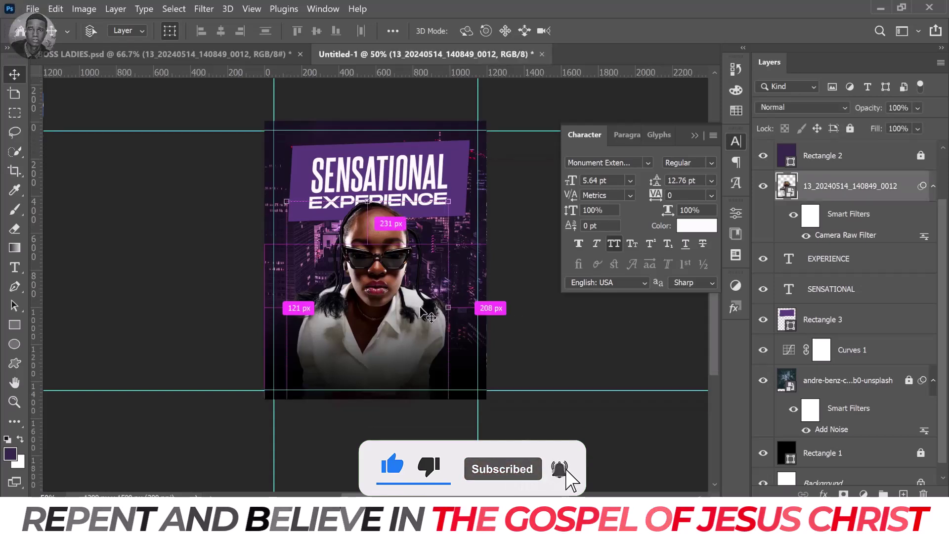
left_click(220, 31)
key("ctrl+d")
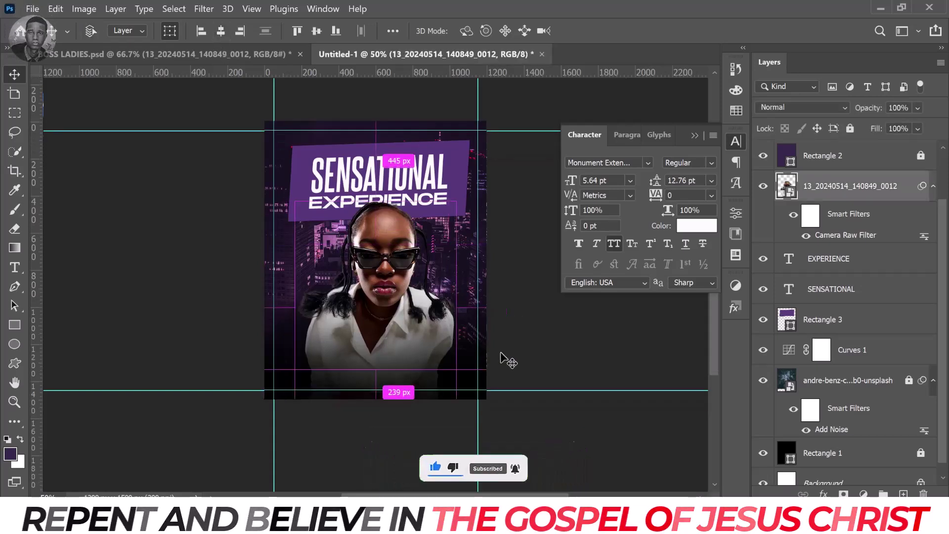
left_click(508, 360)
Step: Drag the 18+ no-minors badge from BOSS LADIES.psd into the new flyer
left_click(280, 57)
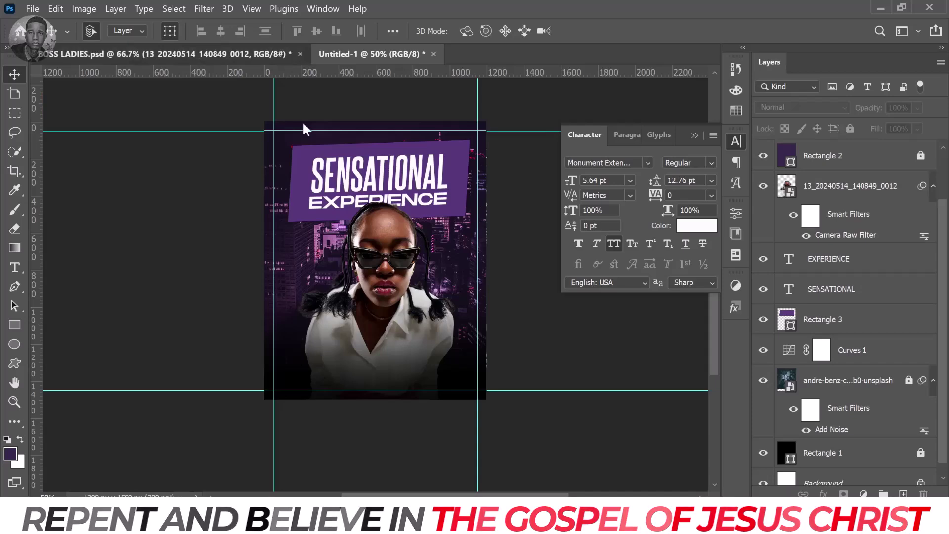
left_click_drag(508, 352, 371, 108)
left_click_drag(463, 383, 472, 375)
Step: Scale the no-minors badge down and move it into the bottom-right corner
key("ctrl+t")
left_click(734, 33)
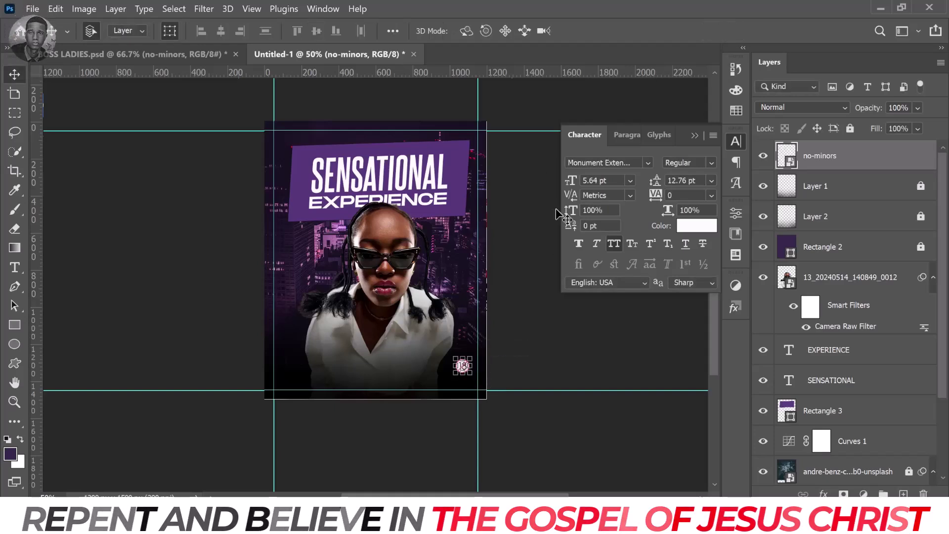
left_click(465, 372)
left_click_drag(464, 368, 468, 380)
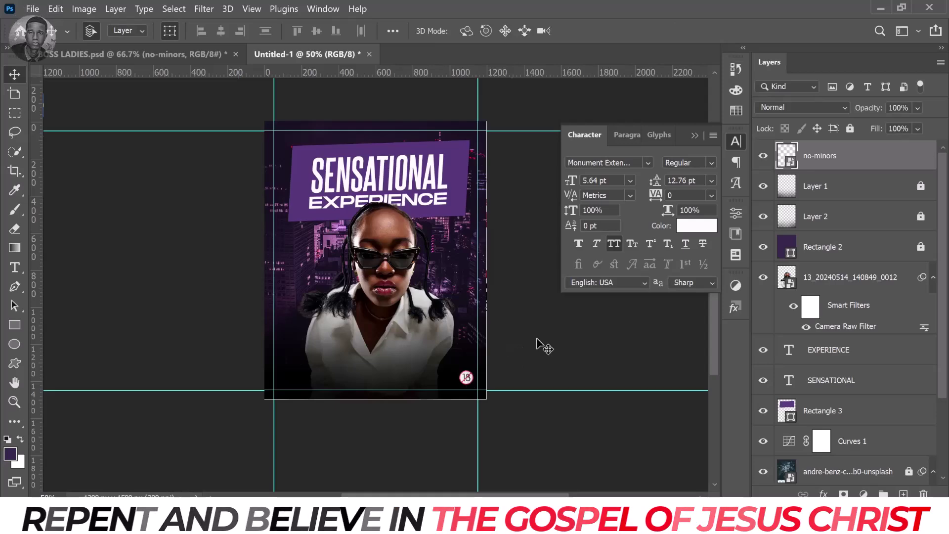
left_click(537, 339)
Step: In BOSS LADIES, undo the stray drop and drag out the date, club name and address text
left_click(214, 54)
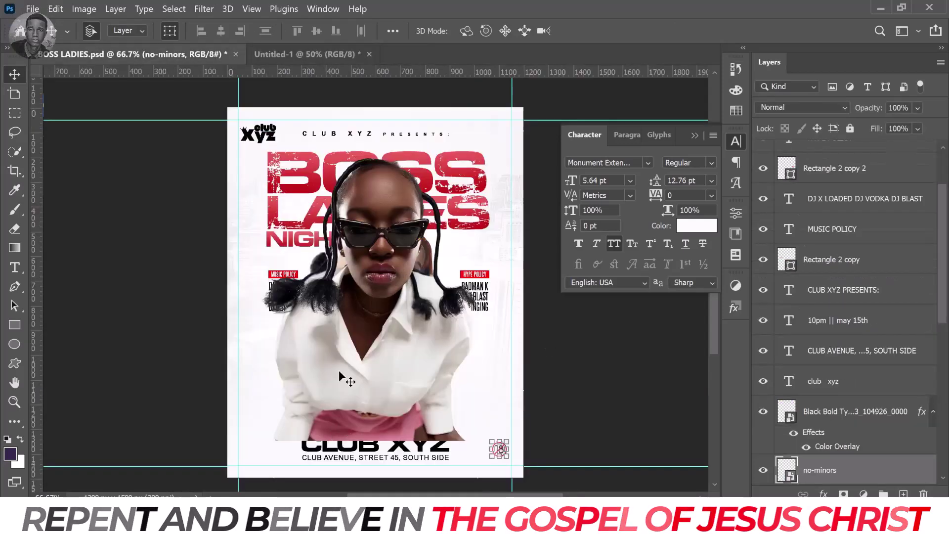
key("ctrl+z")
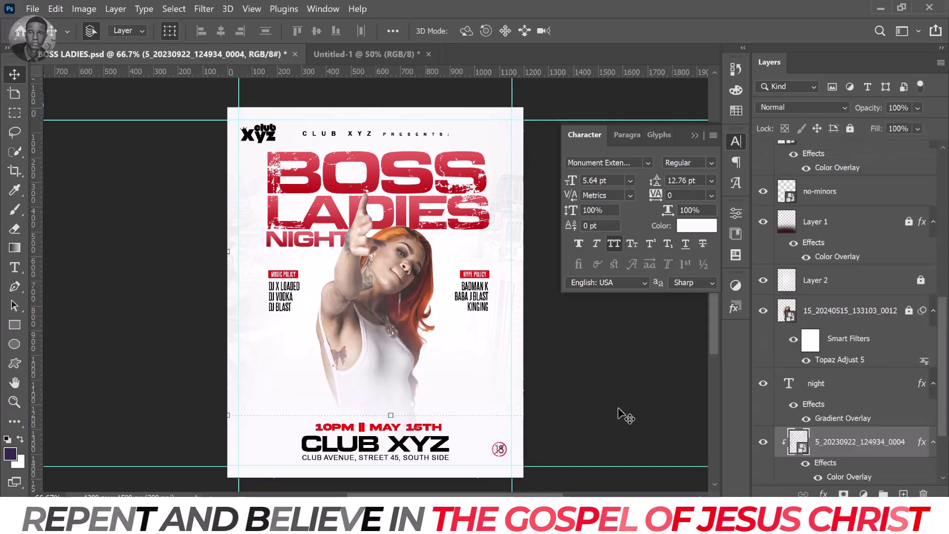
left_click(561, 409)
left_click_drag(361, 468, 365, 477)
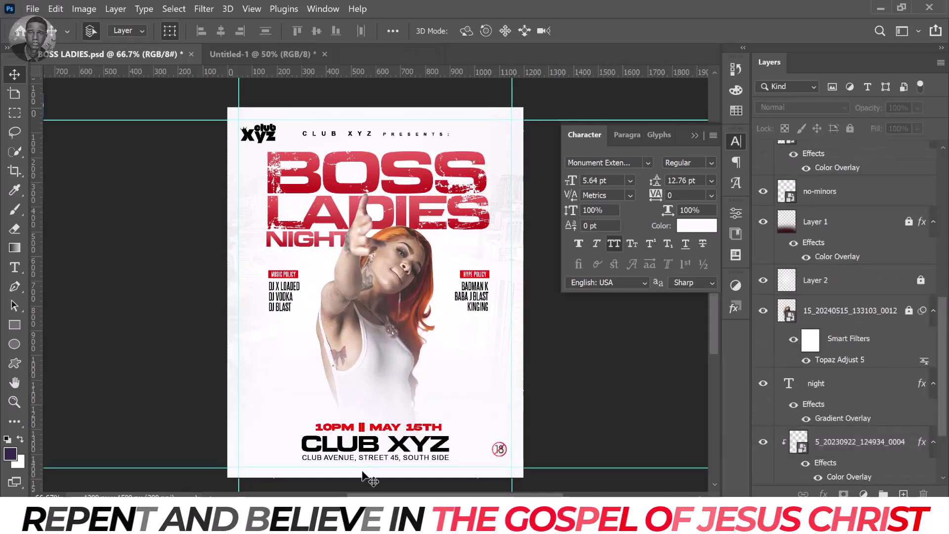
left_click_drag(386, 435, 268, 87)
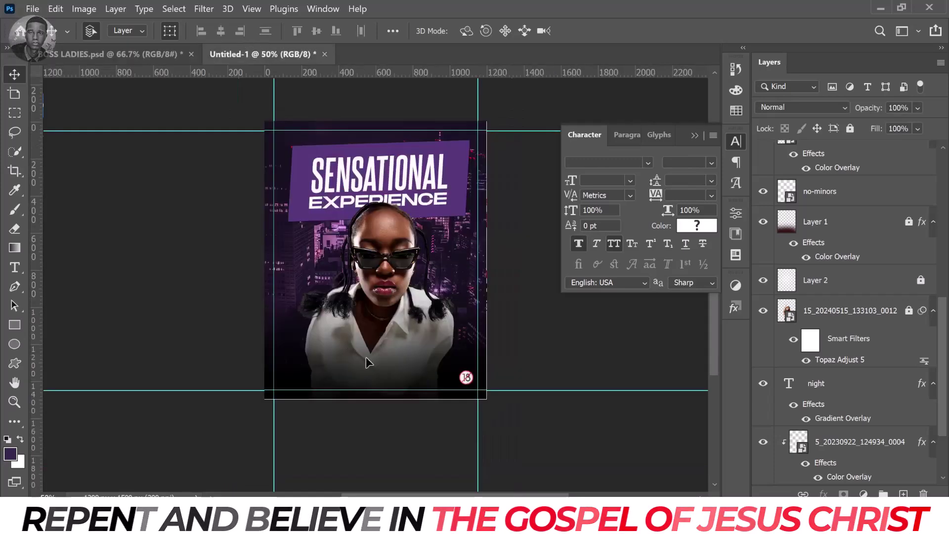
Step: Drop the date, CLUB XYZ and address lines into the flyer and colour them white (ffffff)
left_click_drag(368, 363, 367, 360)
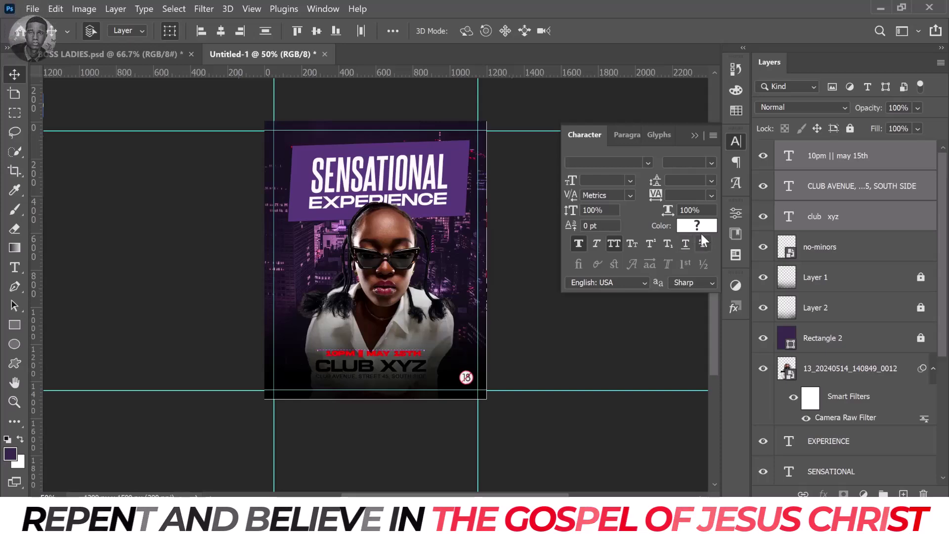
left_click(702, 226)
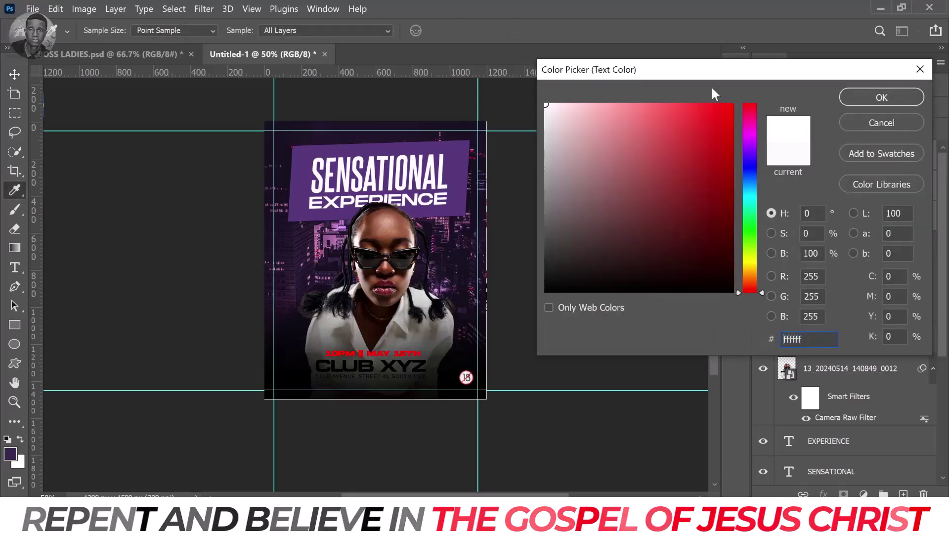
left_click(881, 97)
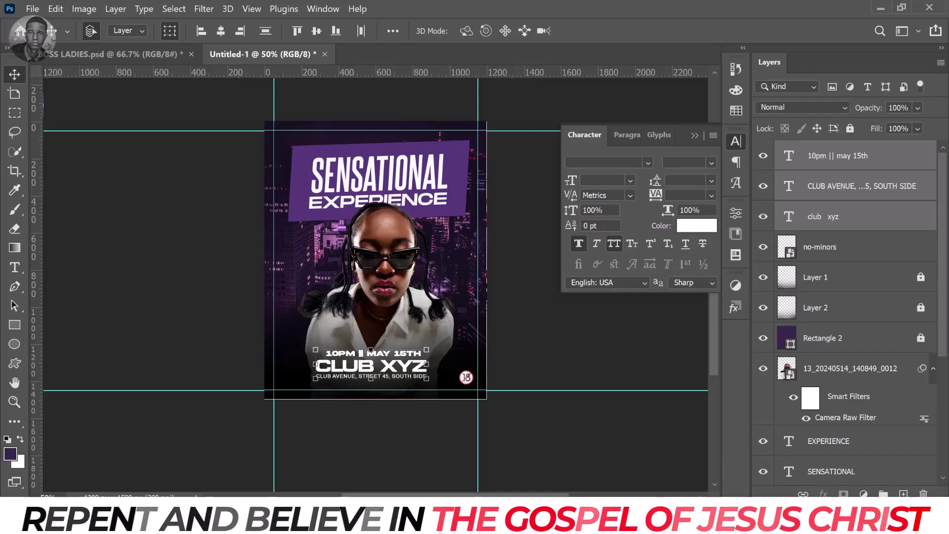
left_click(555, 333)
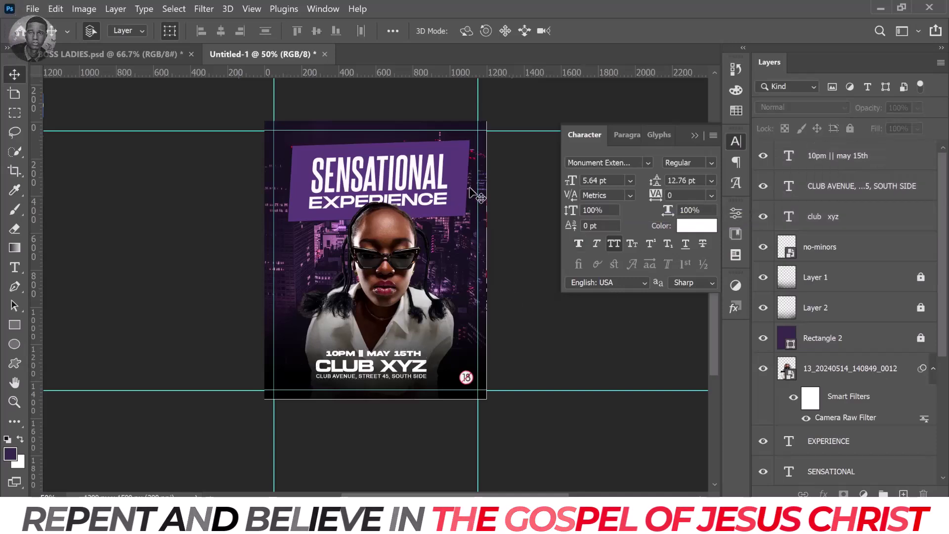
left_click(155, 57)
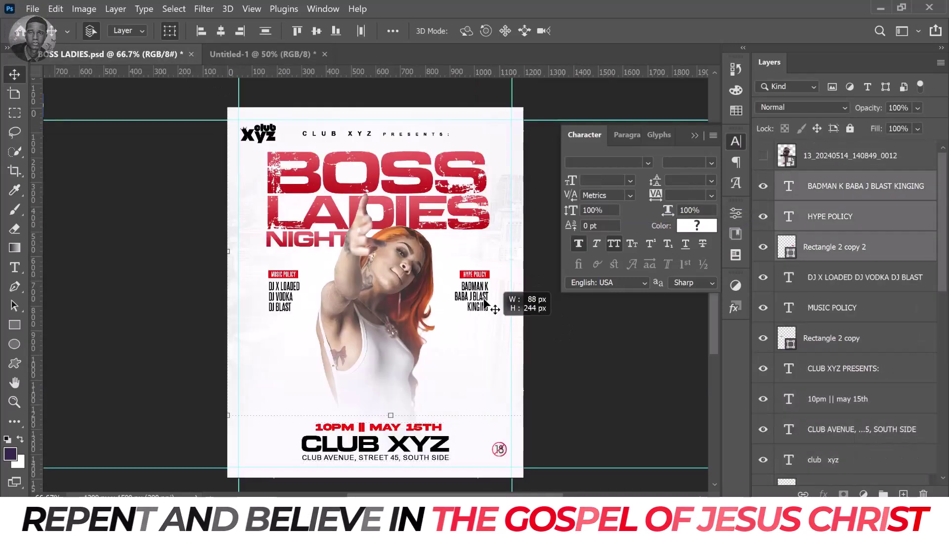
Step: Lock the artwork layer and copy the HYPE POLICY lineup block into the purple flyer
left_click(424, 360)
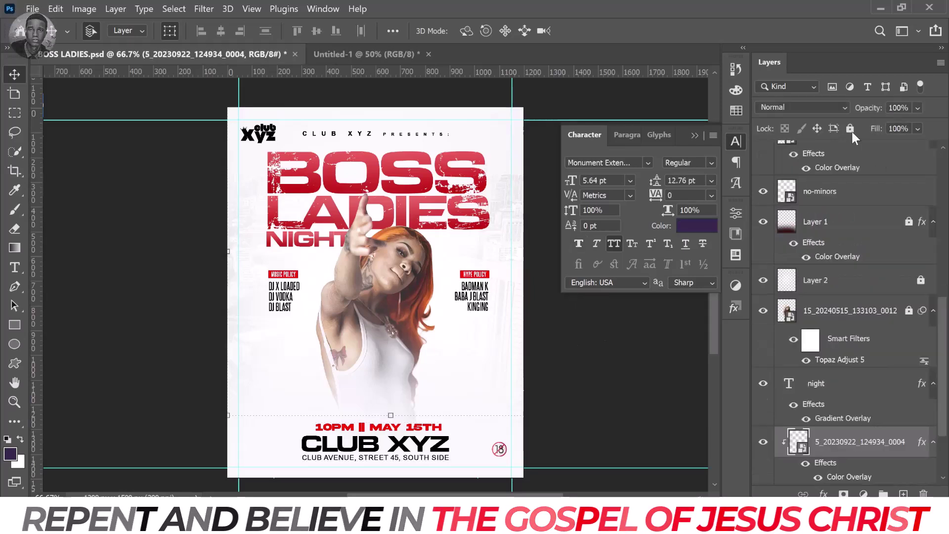
key("ctrl+slash")
left_click_drag(543, 314, 355, 158)
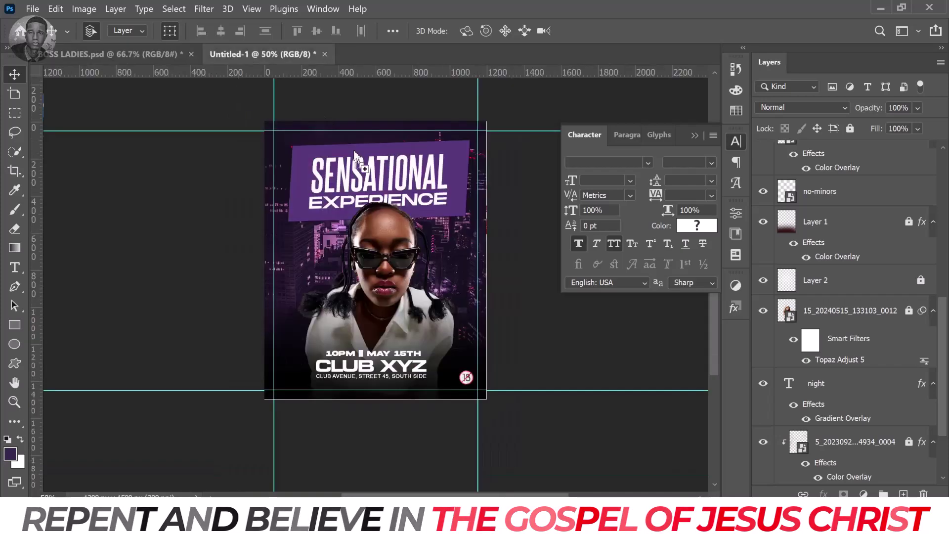
left_click_drag(423, 264, 465, 247)
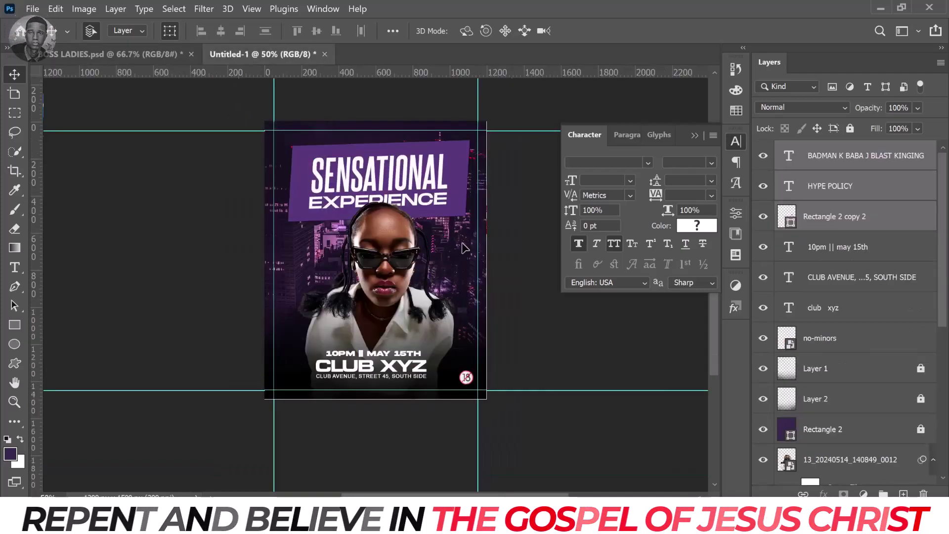
key("shift+Right")
key("shift+Right")
key("shift+Right")
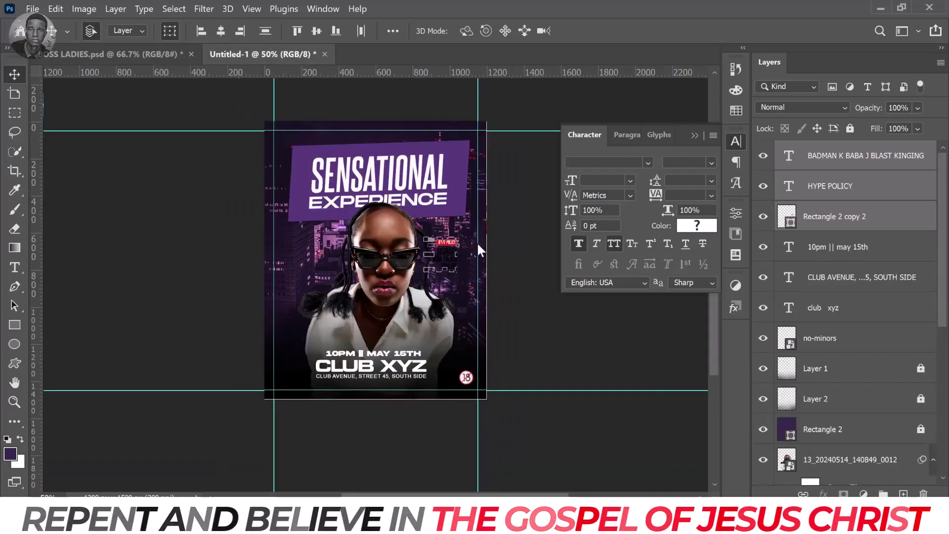
Step: Copy the MUSIC POLICY block's three layers from BOSS LADIES into the purple flyer
left_click(165, 56)
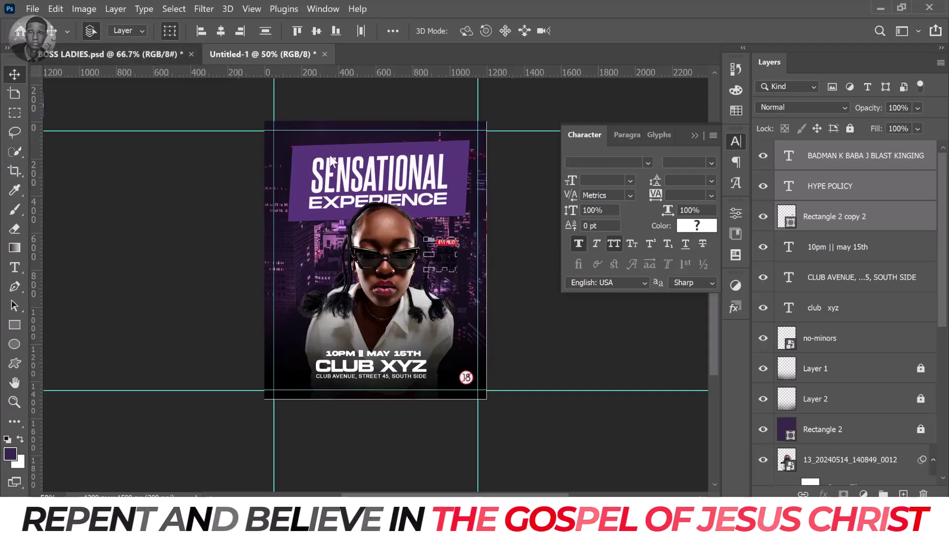
left_click_drag(280, 272, 291, 348)
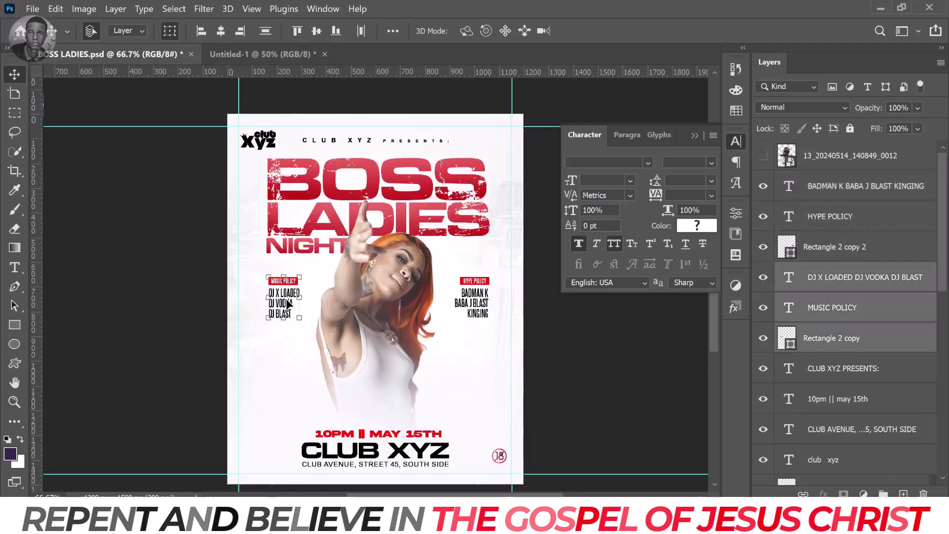
left_click_drag(289, 304, 245, 65)
left_click(243, 55)
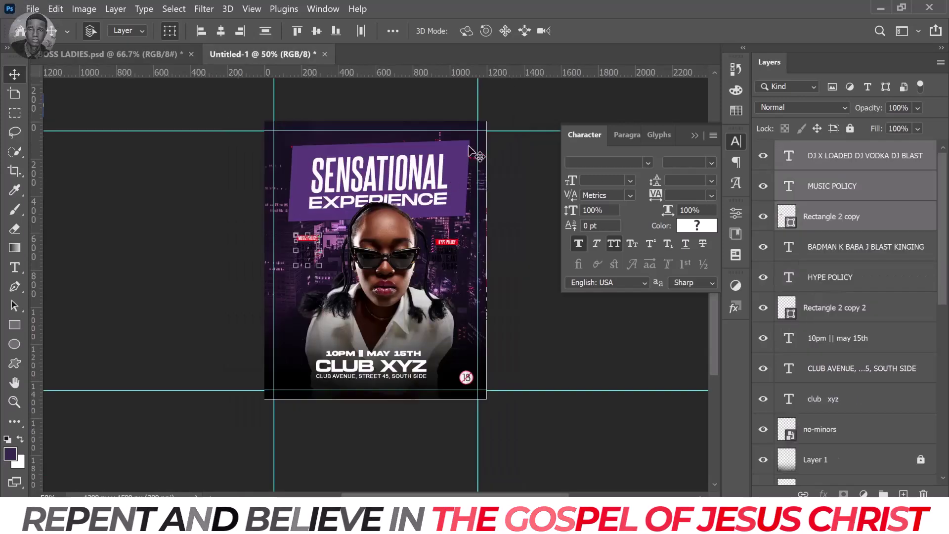
left_click(859, 155)
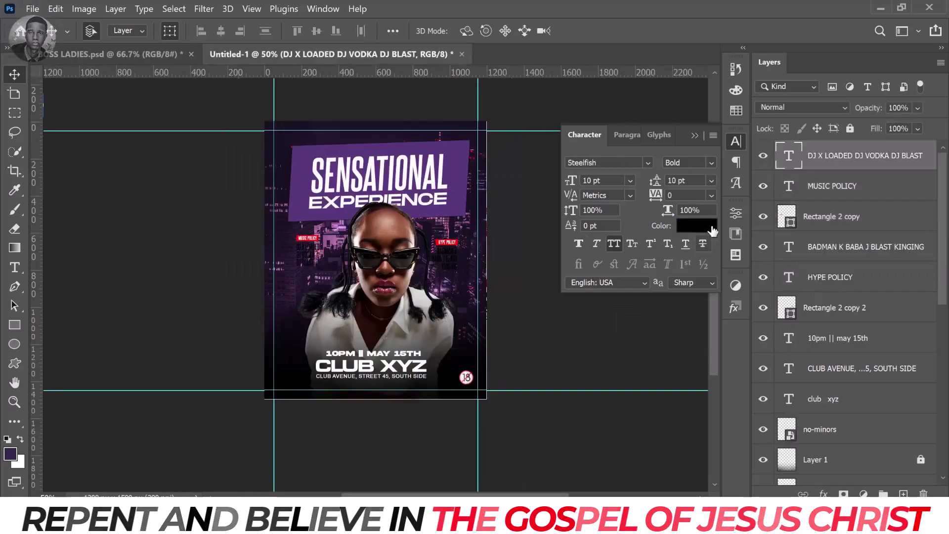
Step: Colour the DJ X LOADED and BADMAN K lineup texts white (#ffffff)
left_click(707, 225)
type("ffffff")
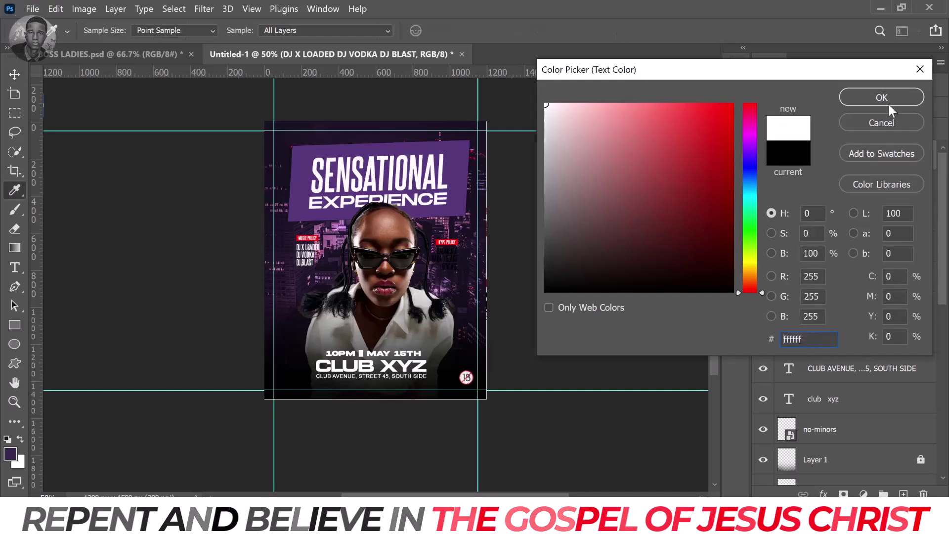
left_click(888, 102)
left_click(447, 259)
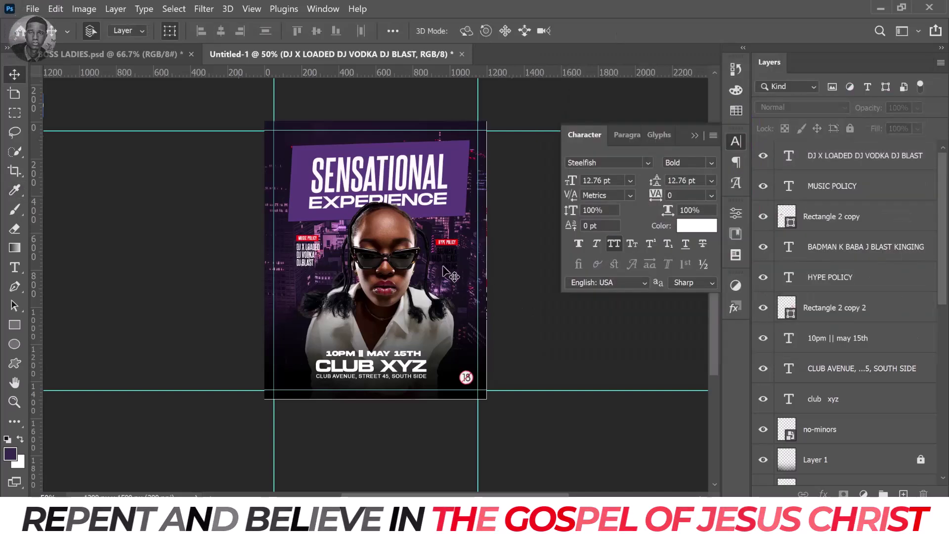
left_click(708, 225)
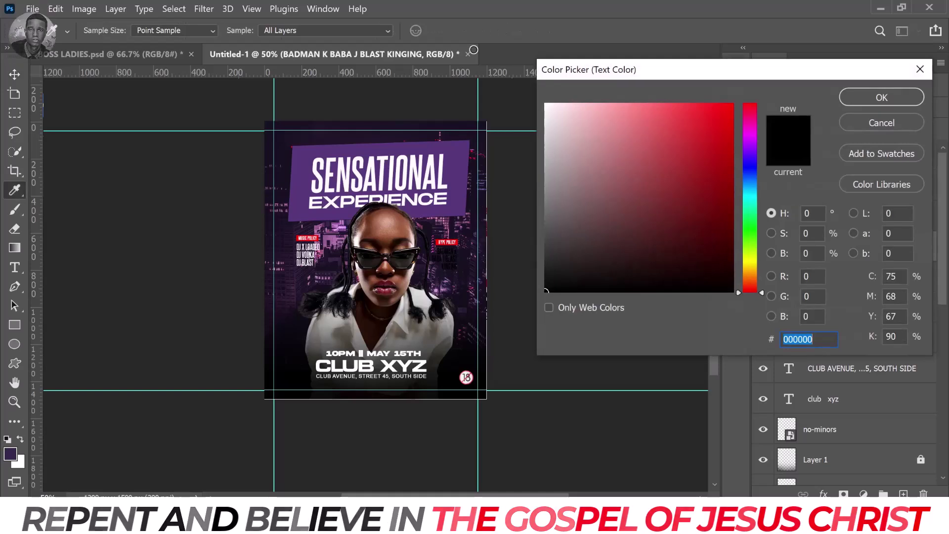
type("ffffff")
left_click(861, 100)
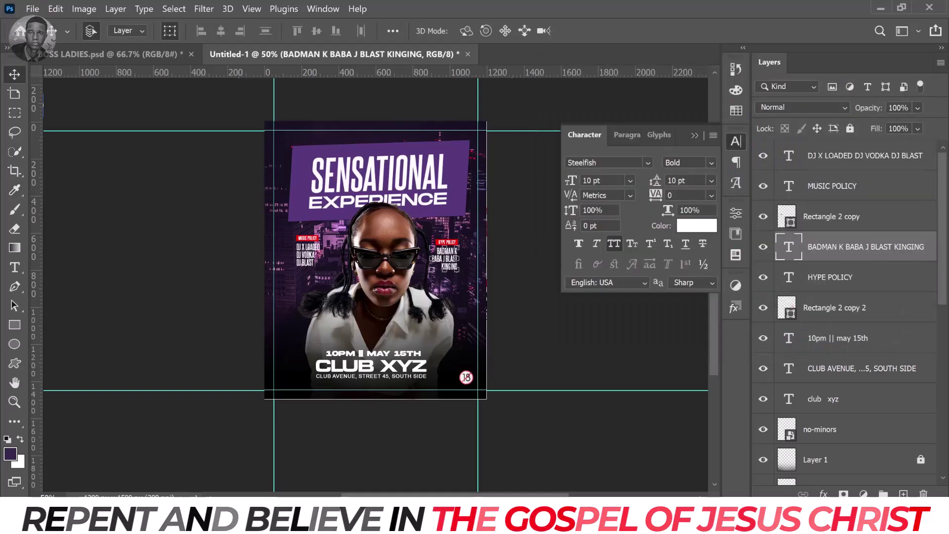
Step: Add a horizontal alignment guide and lock the model photo layer
left_click_drag(401, 70, 427, 239)
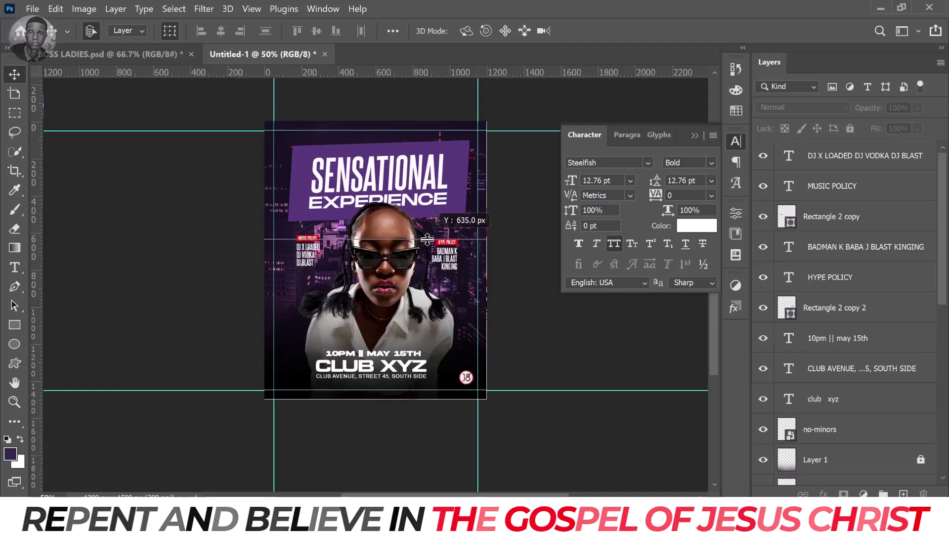
left_click_drag(316, 274, 282, 290)
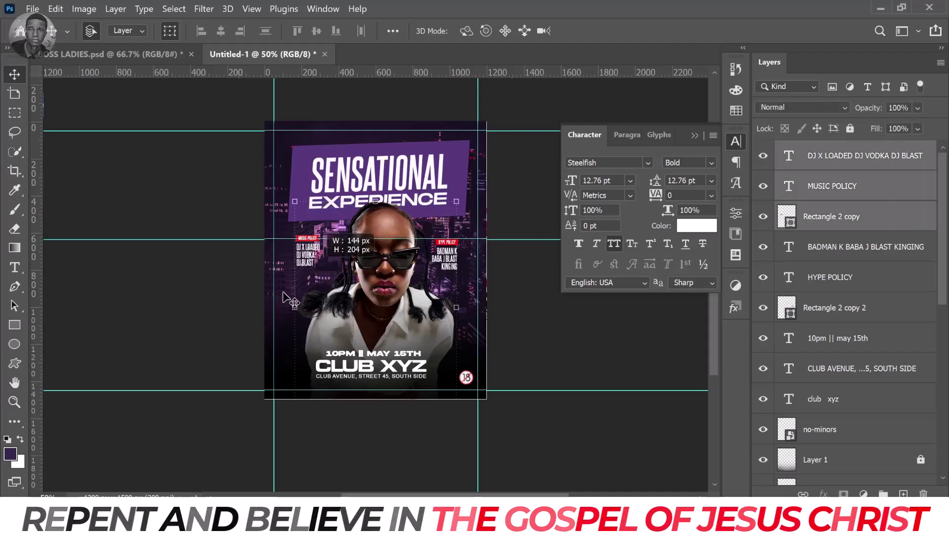
key("ctrl+t")
left_click(561, 229)
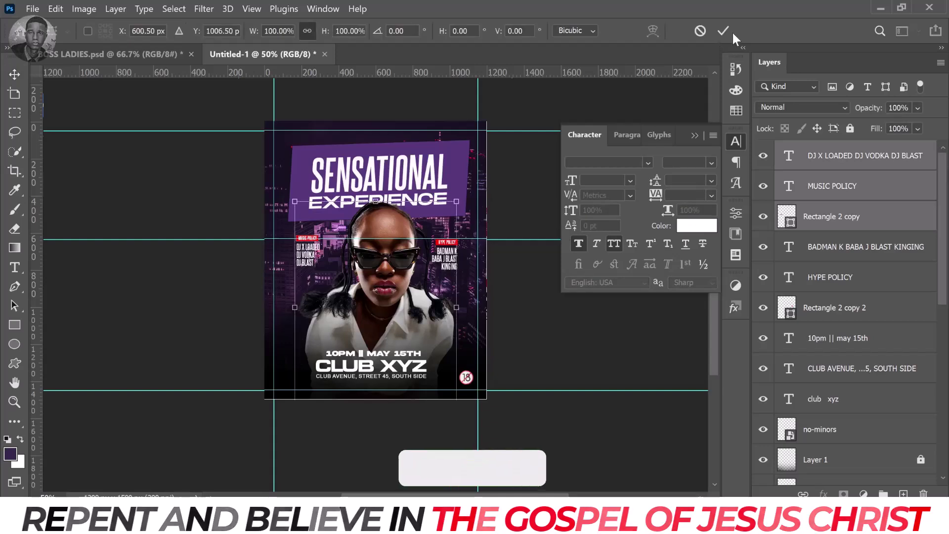
left_click(732, 33)
left_click(450, 312)
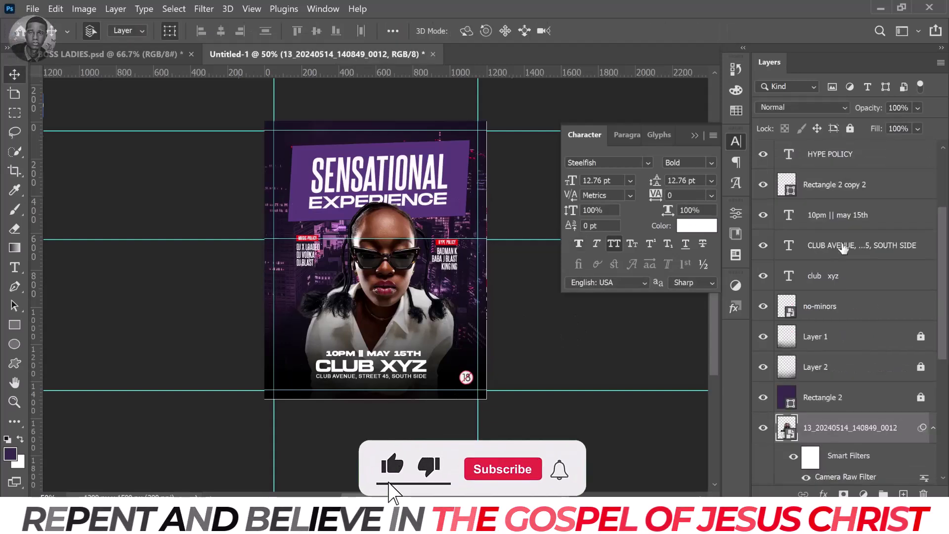
left_click(854, 132)
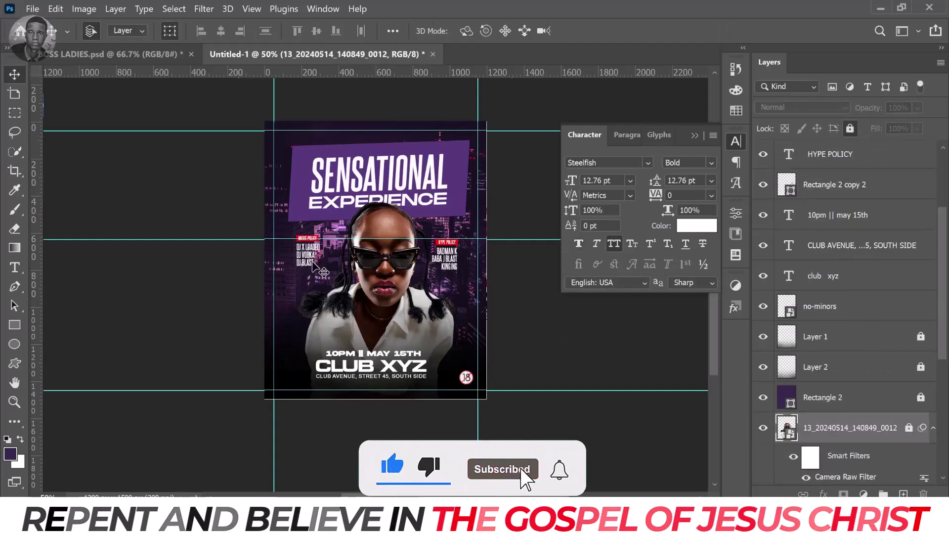
Step: Enlarge the MUSIC POLICY and HYPE POLICY lineup blocks together
left_click_drag(303, 228, 326, 280)
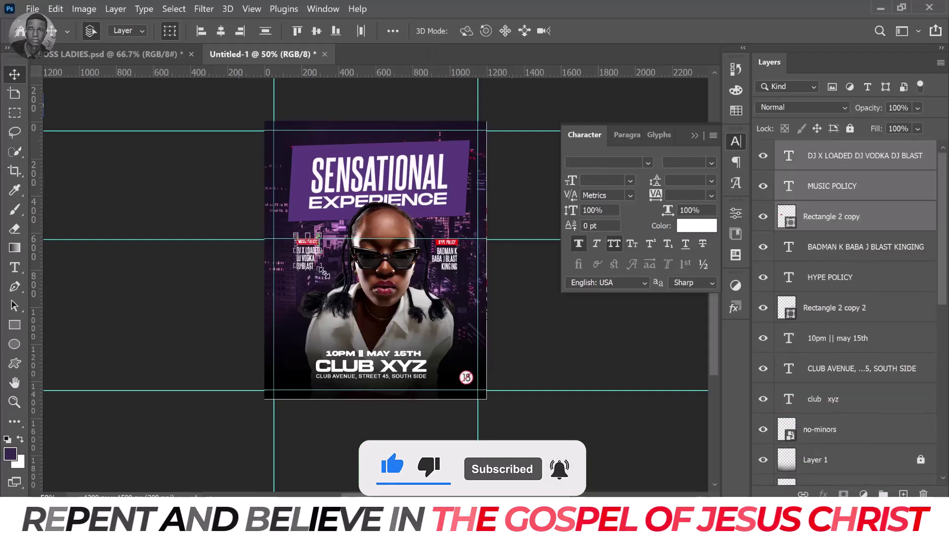
left_click(631, 332)
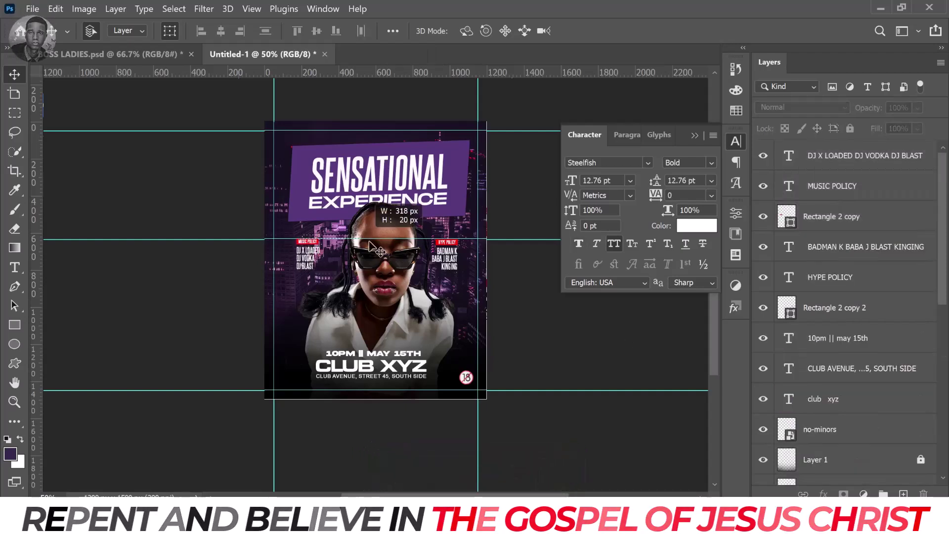
left_click_drag(370, 241, 381, 275)
key("ctrl+t")
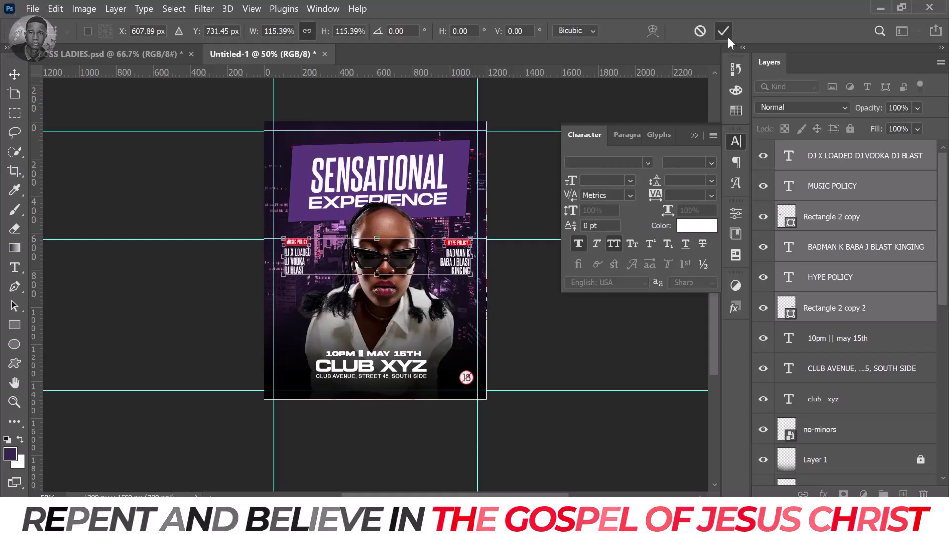
left_click(722, 31)
left_click(519, 318)
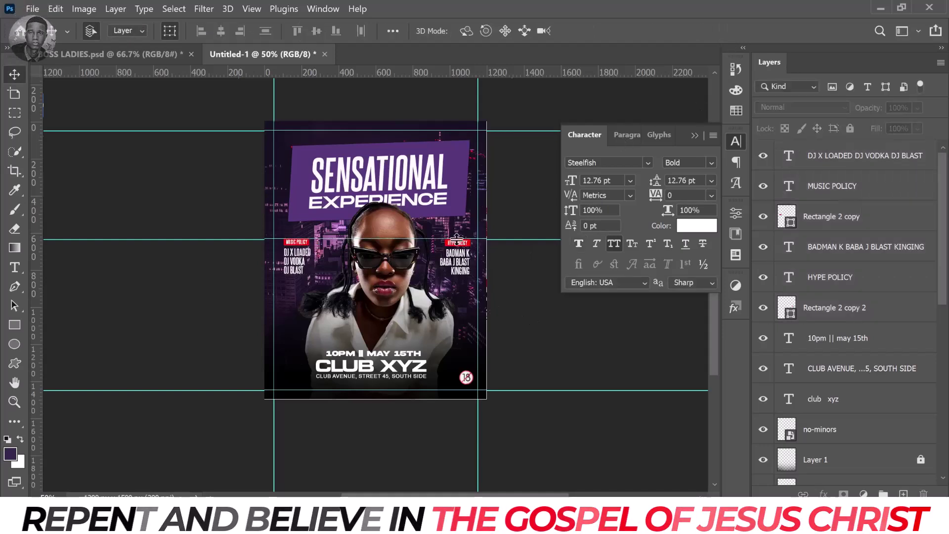
Step: Nudge HYPE POLICY left and MUSIC POLICY right so they flank the model's head
left_click(477, 271)
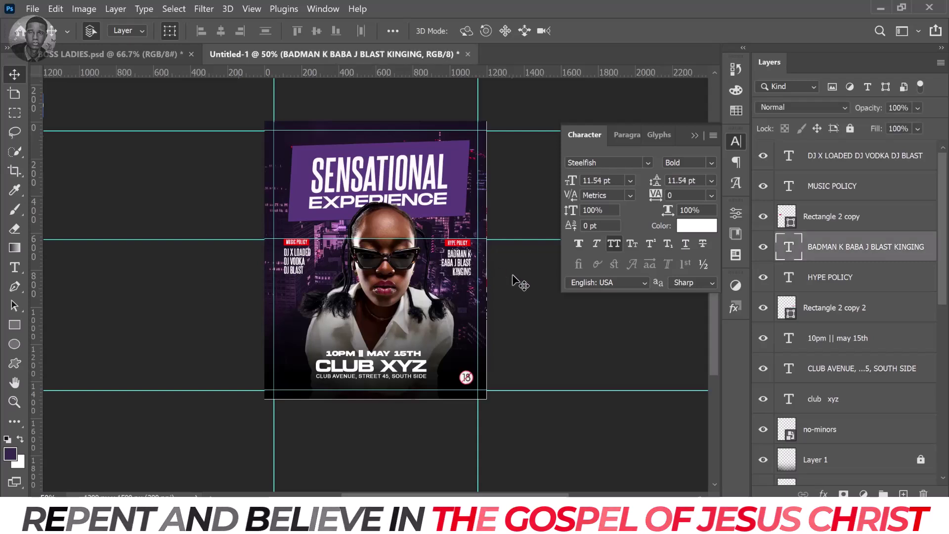
left_click_drag(445, 227, 479, 281)
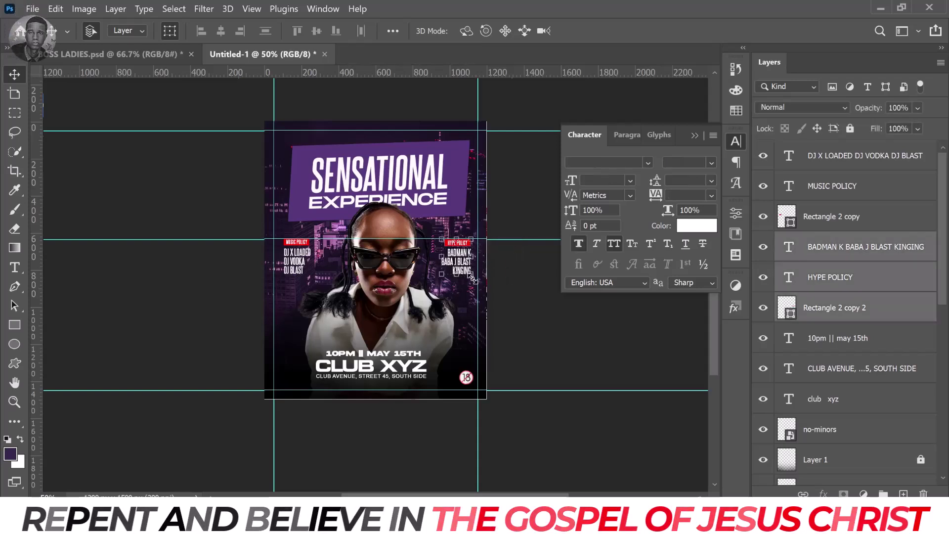
key("shift+Left")
key("shift+Left")
key("shift+Left")
key("shift+Left")
key("shift+Left")
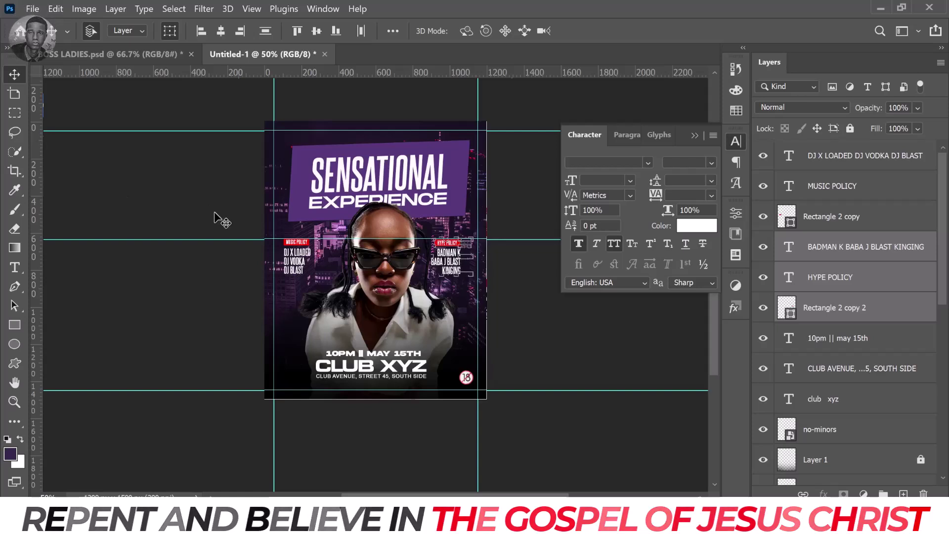
left_click_drag(295, 256, 299, 267)
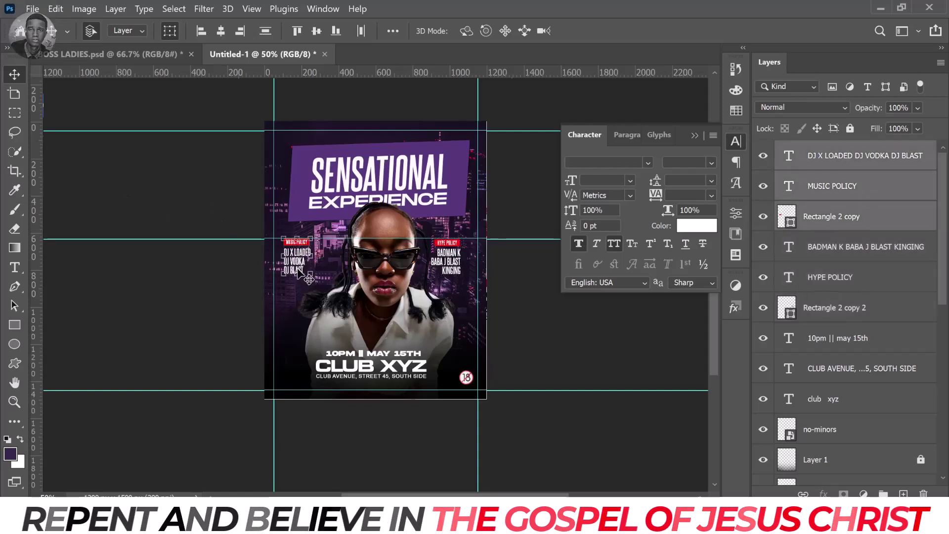
key("shift+Right")
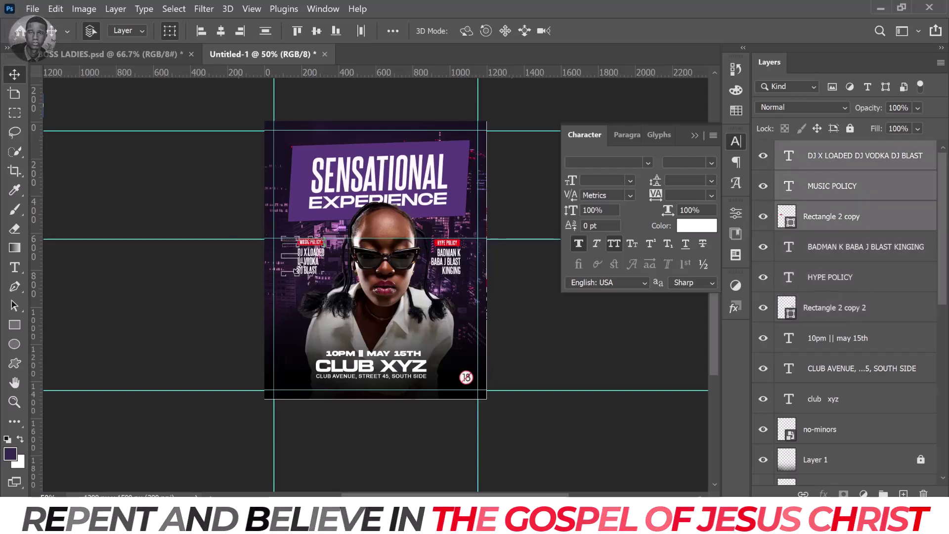
key("shift+Right")
left_click(281, 149)
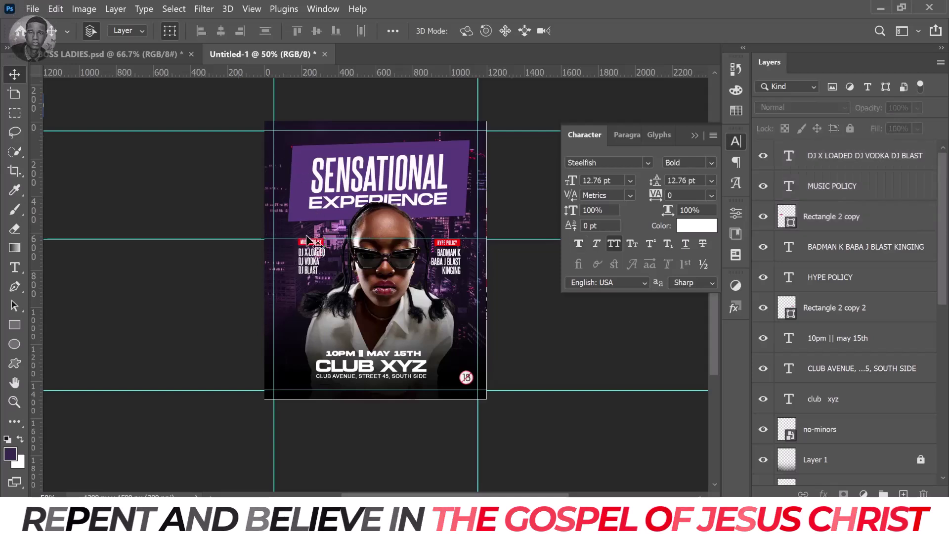
left_click_drag(335, 250, 483, 281)
Step: Skew both lineup blocks to a slant of about -10°
right_click(379, 238)
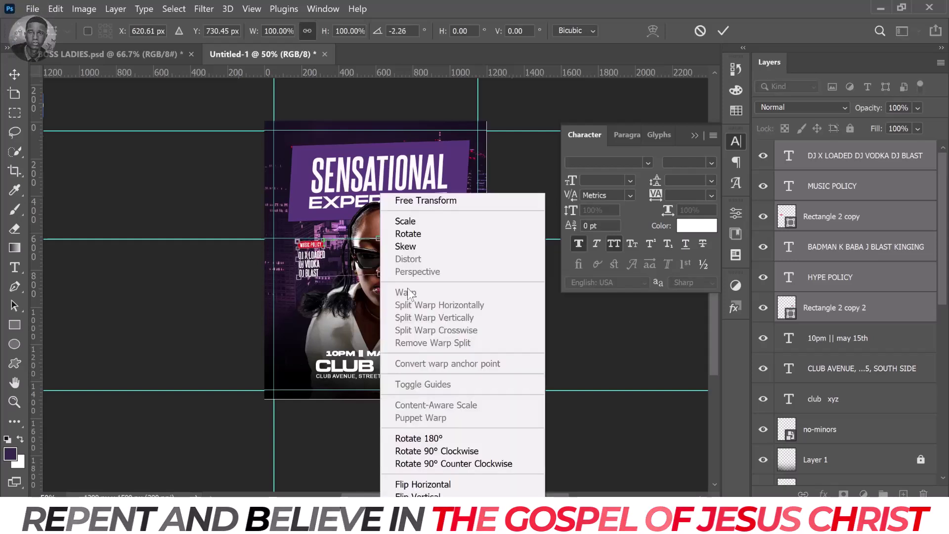
left_click(414, 246)
left_click_drag(380, 238, 385, 241)
left_click(722, 31)
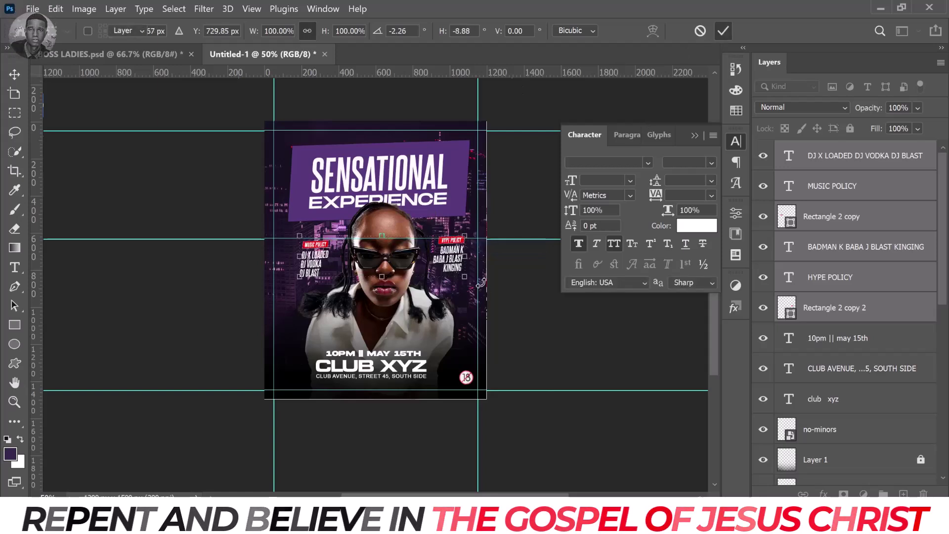
left_click(521, 342)
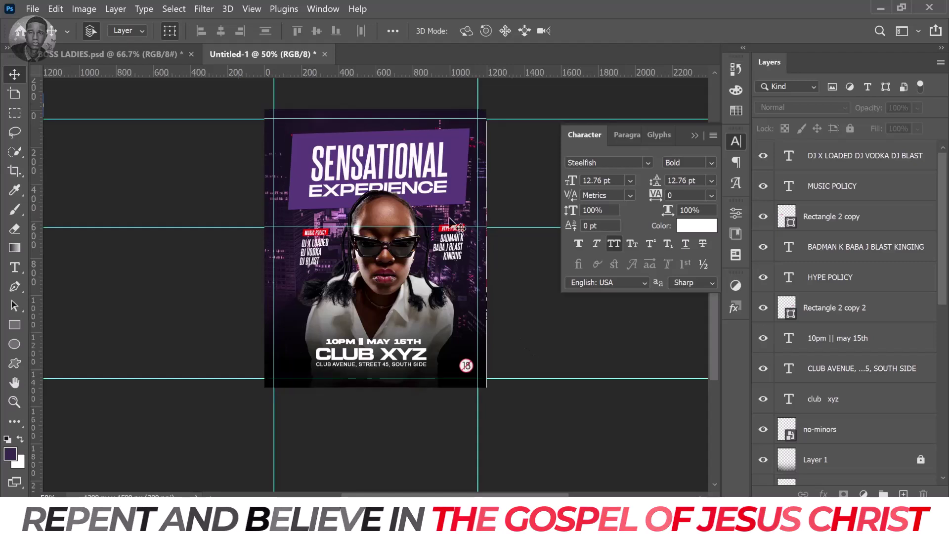
Step: Enlarge the 10pm || may 15th date line across the flyer
left_click_drag(448, 217, 455, 256)
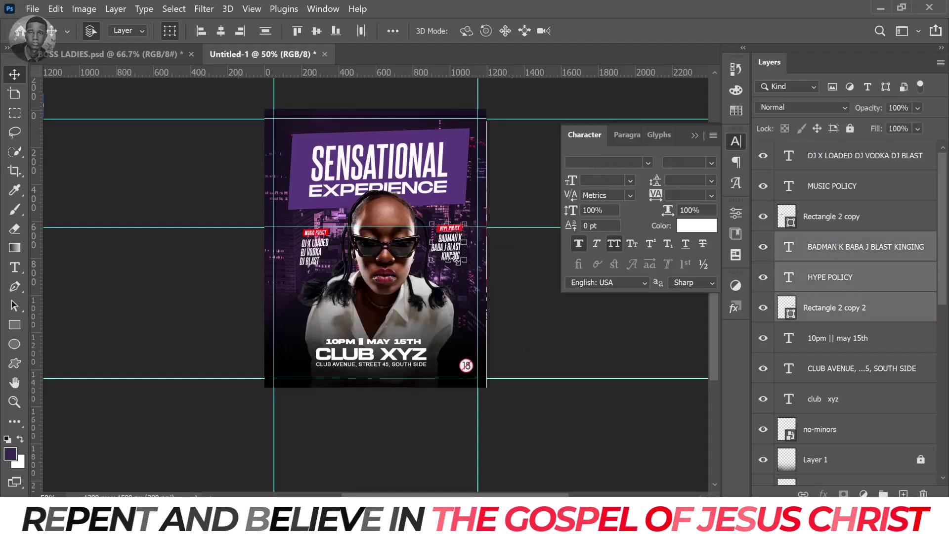
left_click(555, 339)
scroll(557, 339, "down", 3)
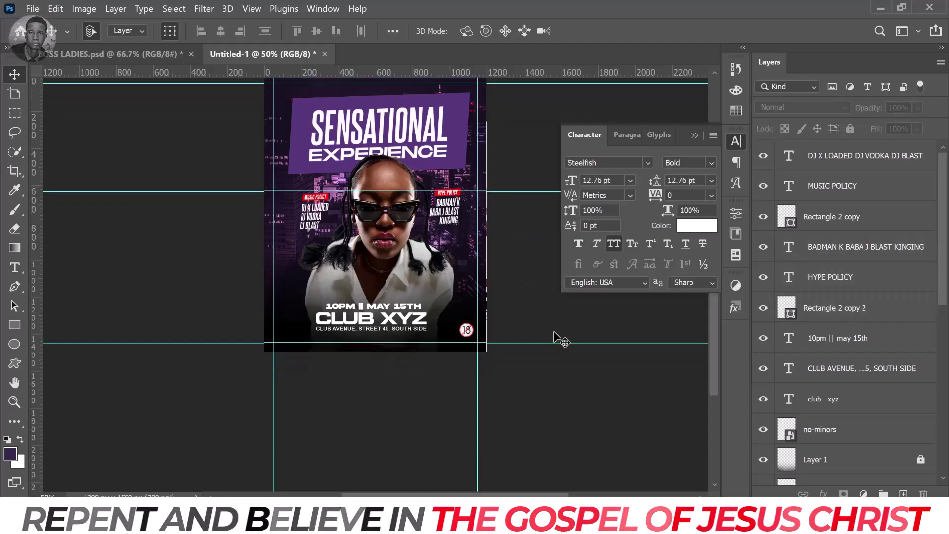
left_click(390, 305)
left_click_drag(374, 302, 373, 298)
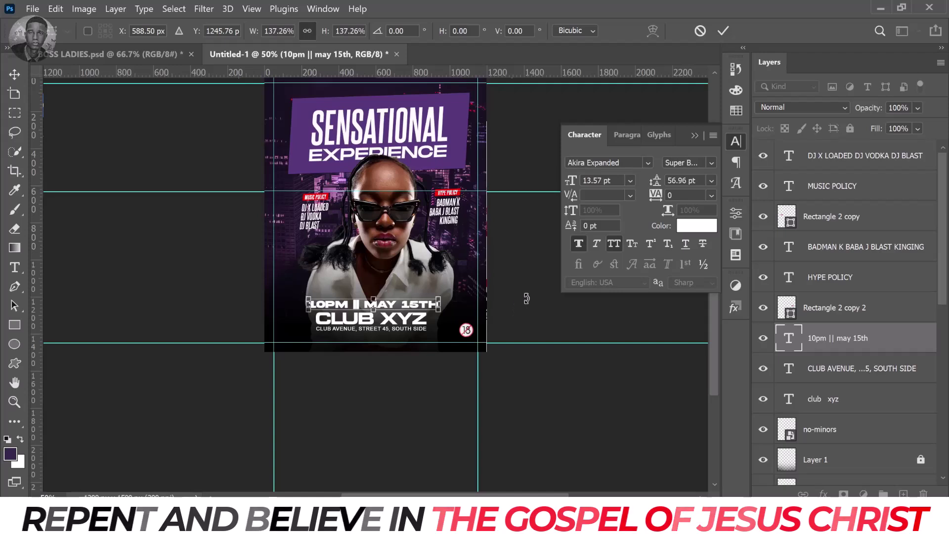
key("Return")
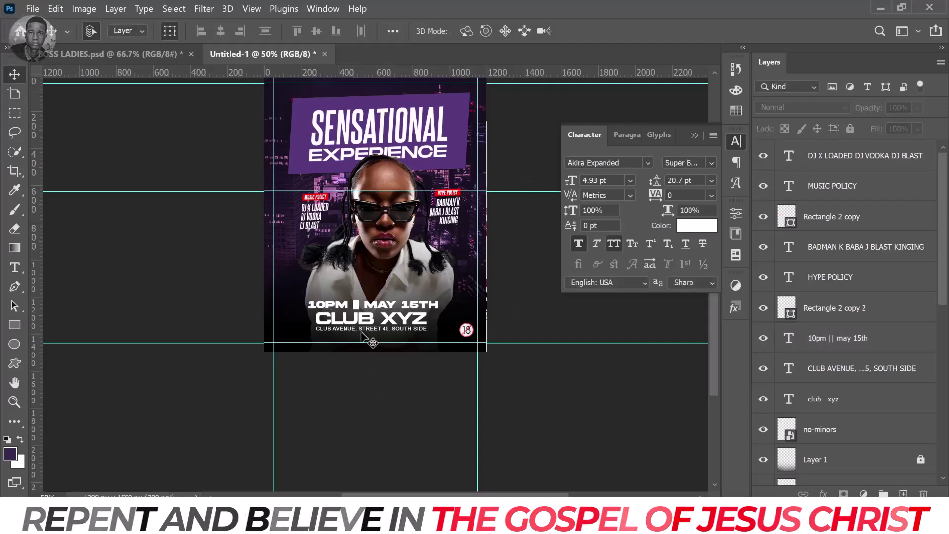
Step: Enlarge the CLUB XYZ and address text, nudge it down, and centre all three lines
left_click_drag(366, 300, 375, 318)
left_click_drag(370, 332, 372, 338)
left_click(719, 32)
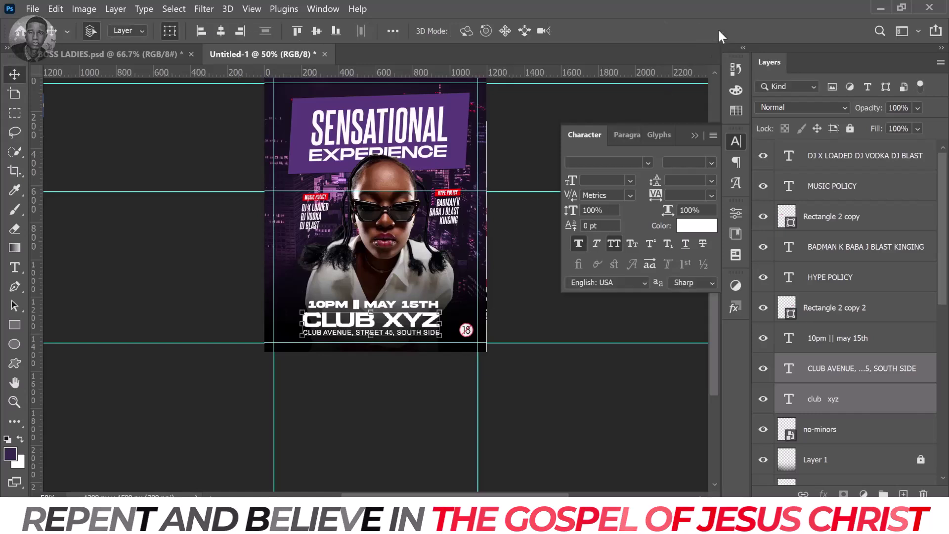
key("shift+Down")
key("shift+Down")
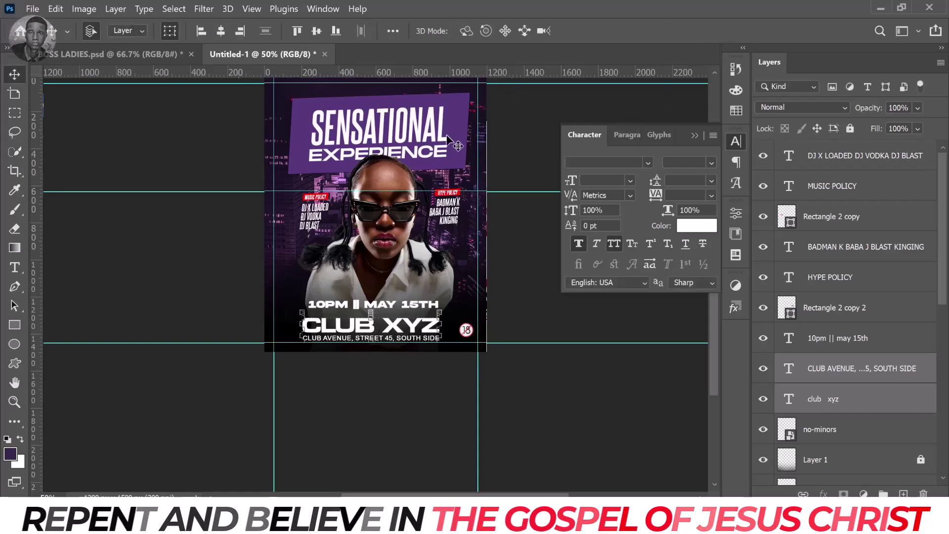
left_click_drag(366, 275, 399, 365)
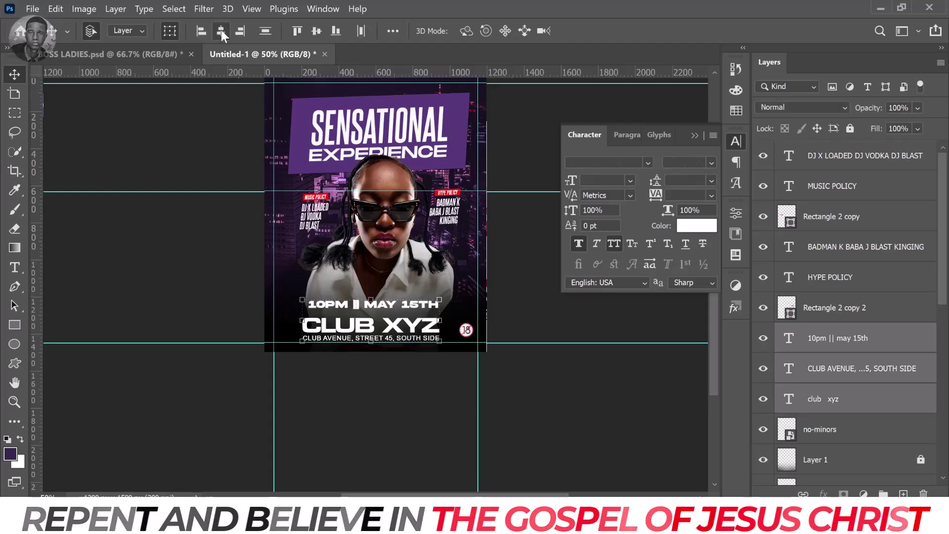
left_click(393, 271)
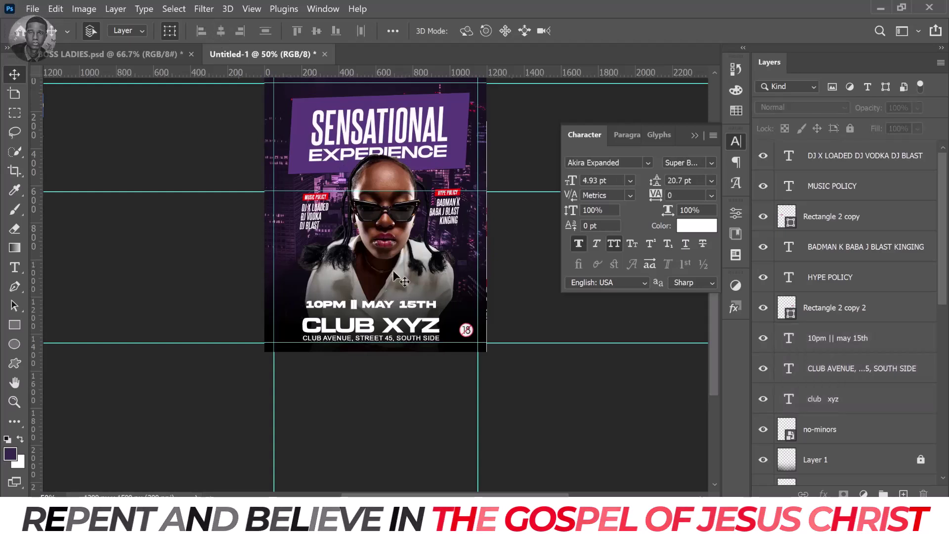
Step: Edit the date text to read 10PM || JUNE 01
left_click(384, 307)
double_click(420, 306)
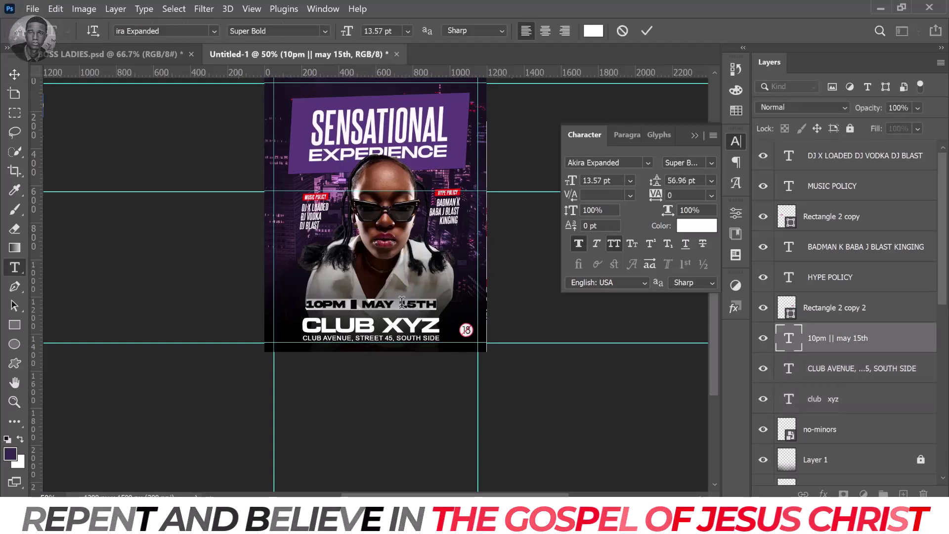
left_click_drag(402, 302, 460, 313)
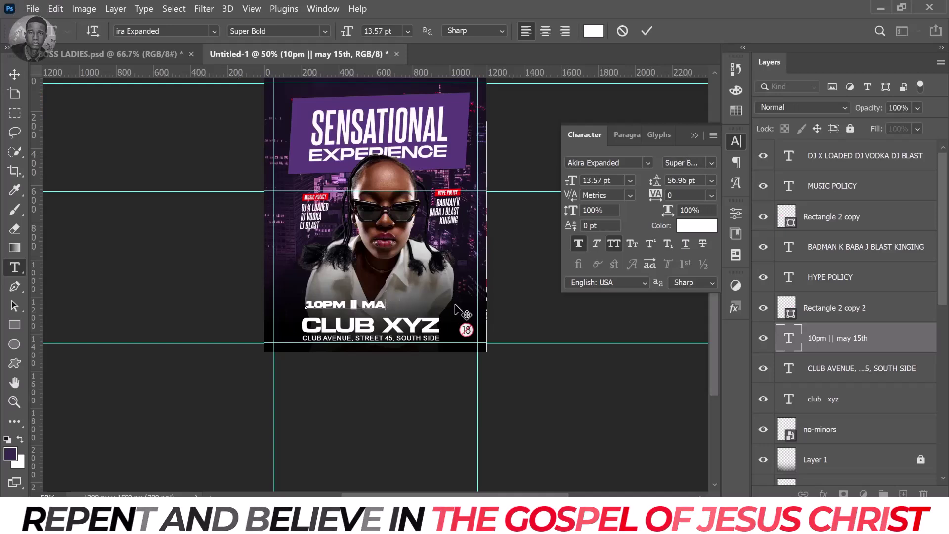
type("JUNE 01")
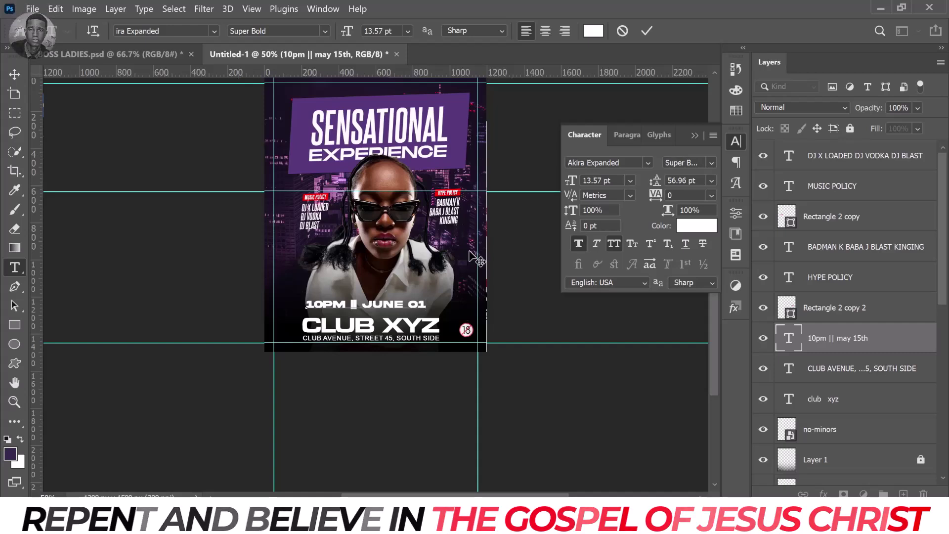
left_click(647, 31)
key("v")
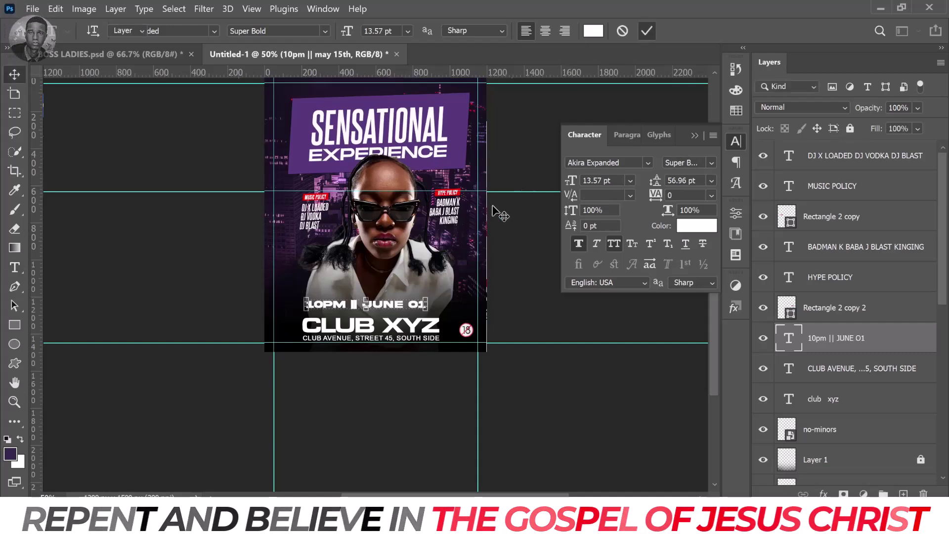
Step: Colour the date bright pink #fe6fe8 and enlarge it to about 15.64 pt
left_click(696, 226)
left_click(468, 133)
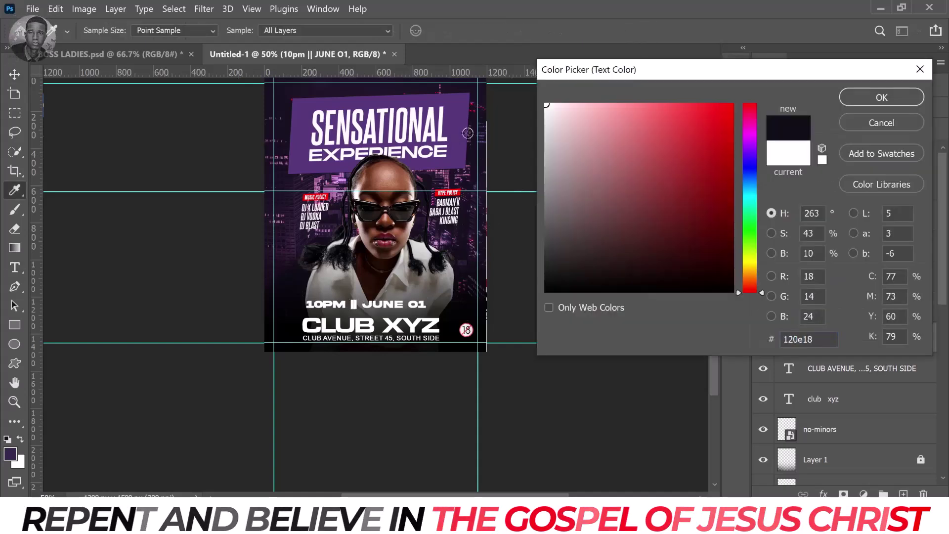
left_click(465, 126)
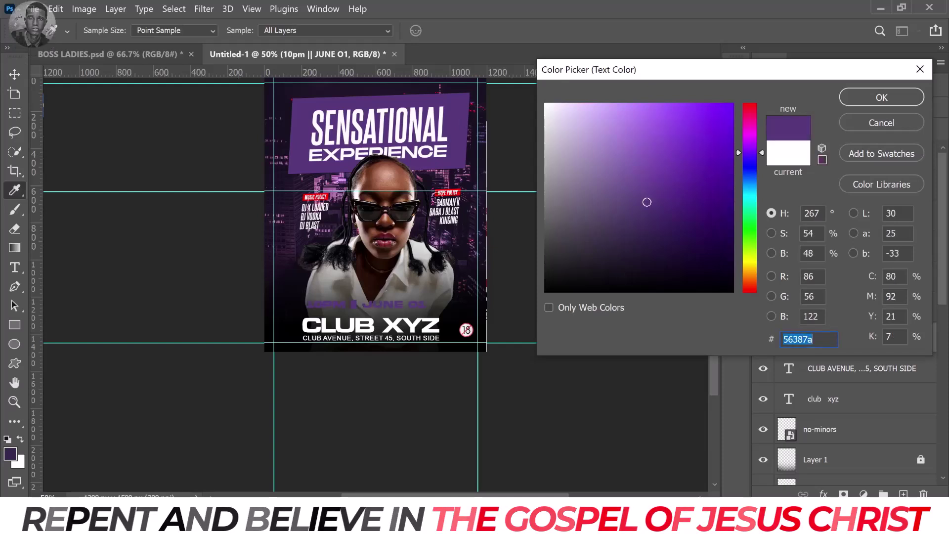
left_click(328, 190)
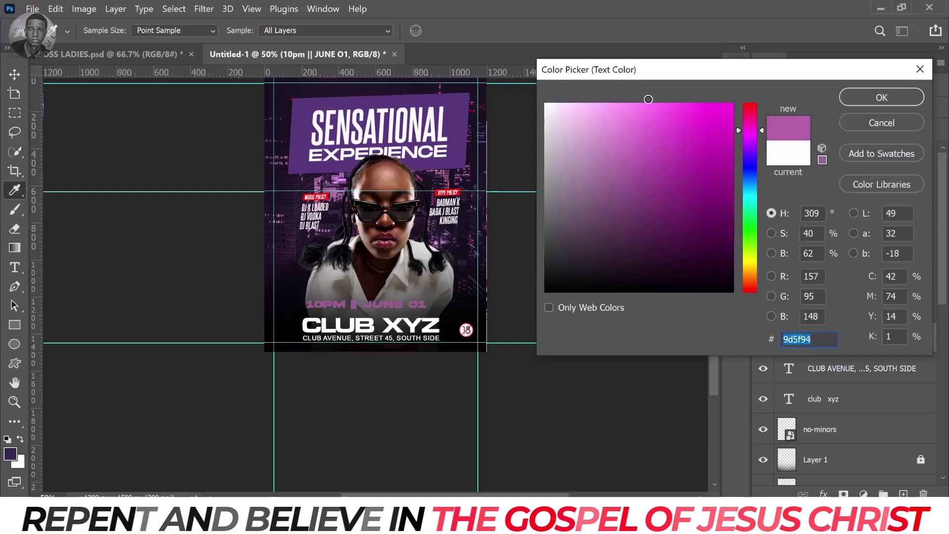
left_click(646, 105)
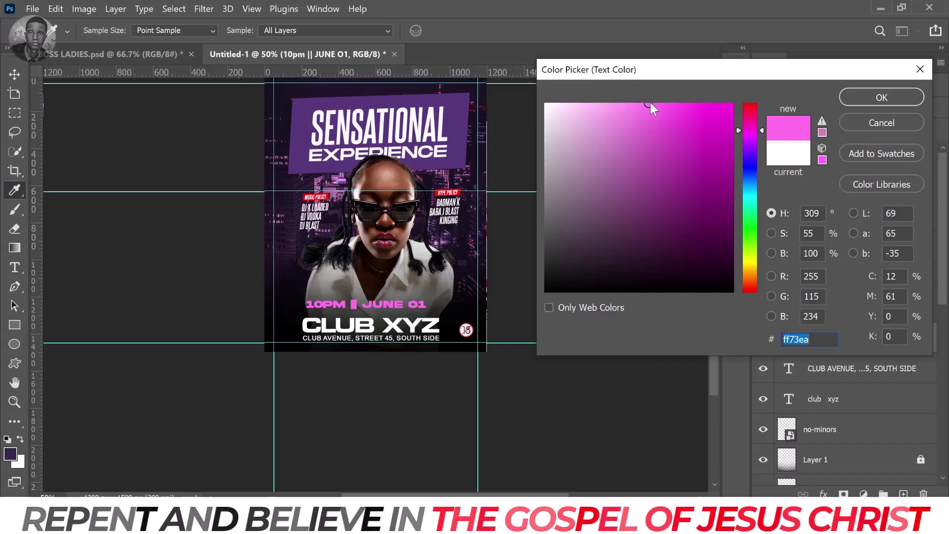
left_click(651, 103)
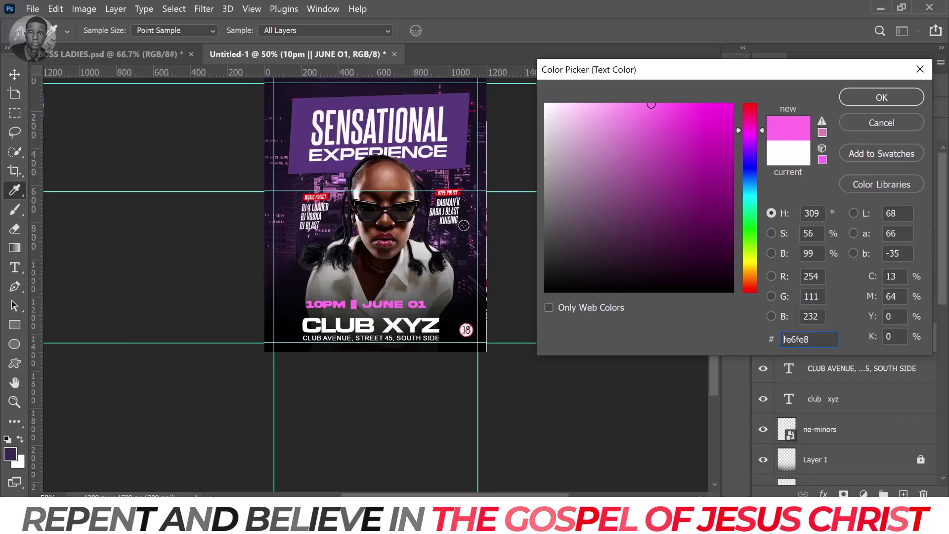
left_click(855, 97)
left_click_drag(433, 302, 467, 272)
left_click(722, 33)
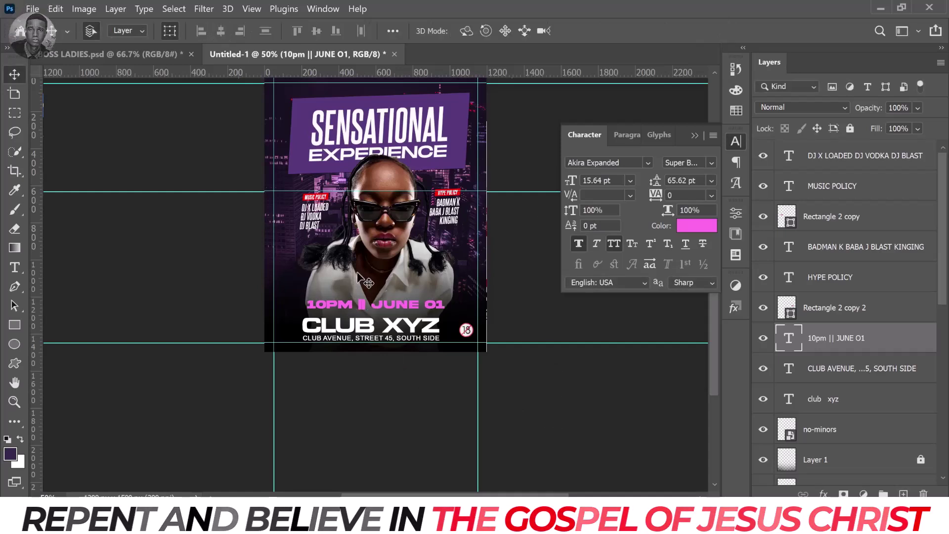
Step: Centre CLUB XYZ and the address line under the date
left_click_drag(357, 273, 374, 352)
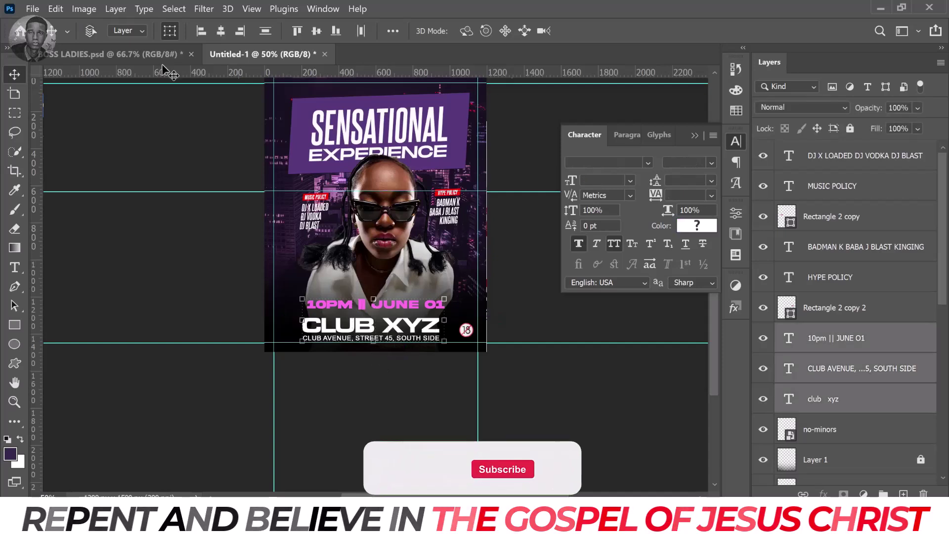
left_click(221, 31)
left_click(542, 302)
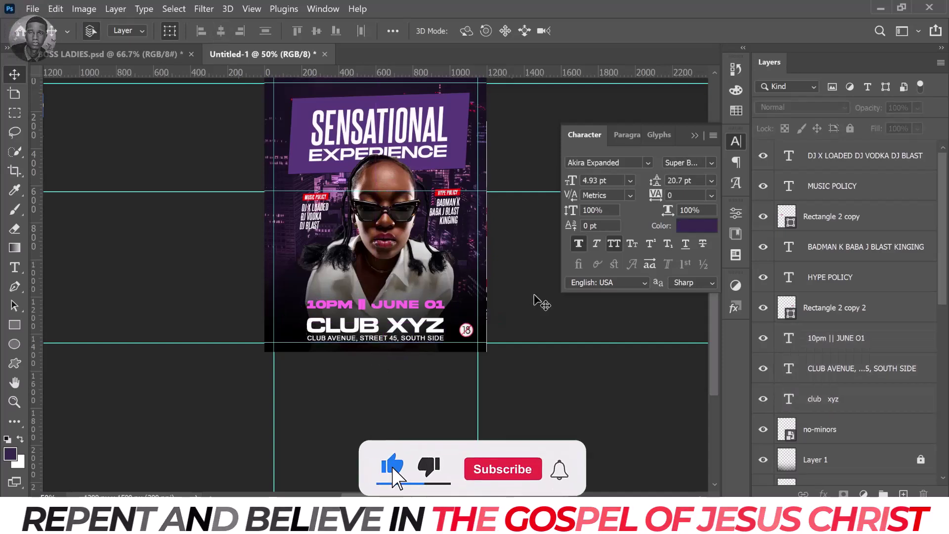
Step: Draw a dark purple rectangle bar and place it behind the date text
scroll(541, 302, "down", 2)
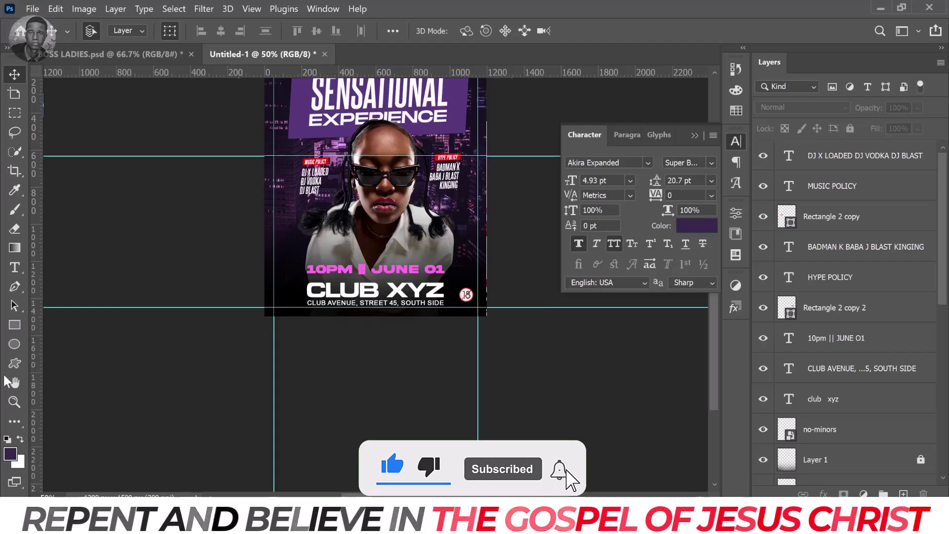
left_click(14, 326)
left_click_drag(305, 263, 449, 280)
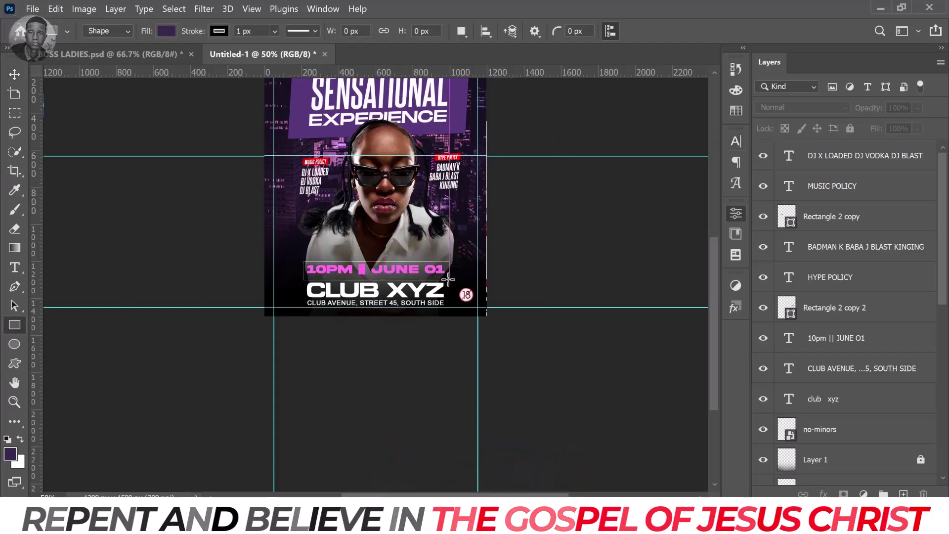
left_click_drag(840, 157, 859, 389)
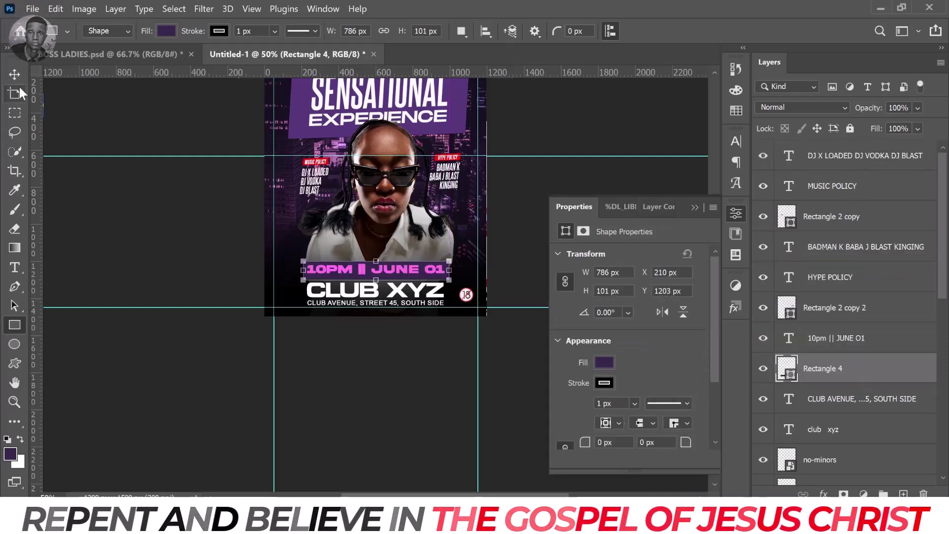
key("v")
Step: Scale the pink date and its purple bar down together to 82.35%
left_click(850, 338, "ctrl")
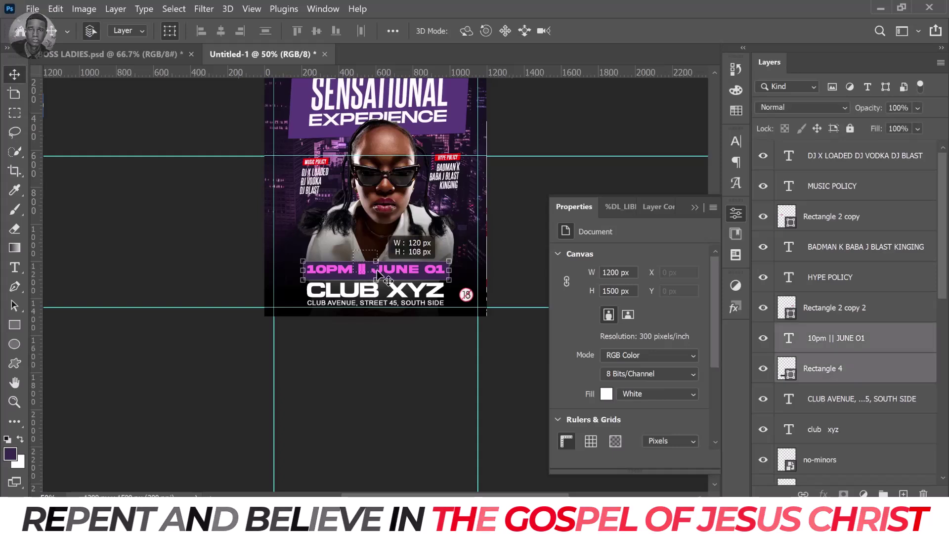
left_click(514, 222)
left_click_drag(382, 253, 374, 276)
key("ctrl+t")
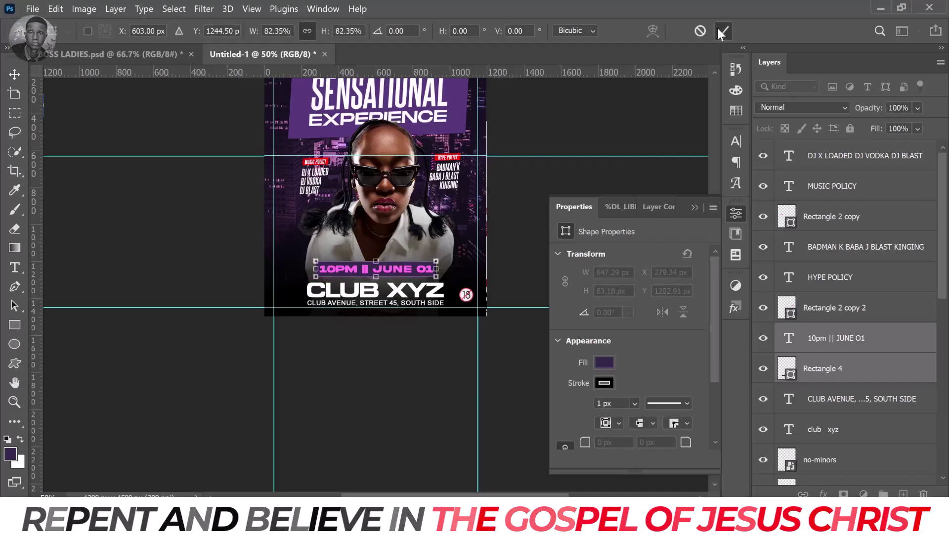
left_click(720, 33)
left_click(519, 192)
scroll(525, 191, "up", 3)
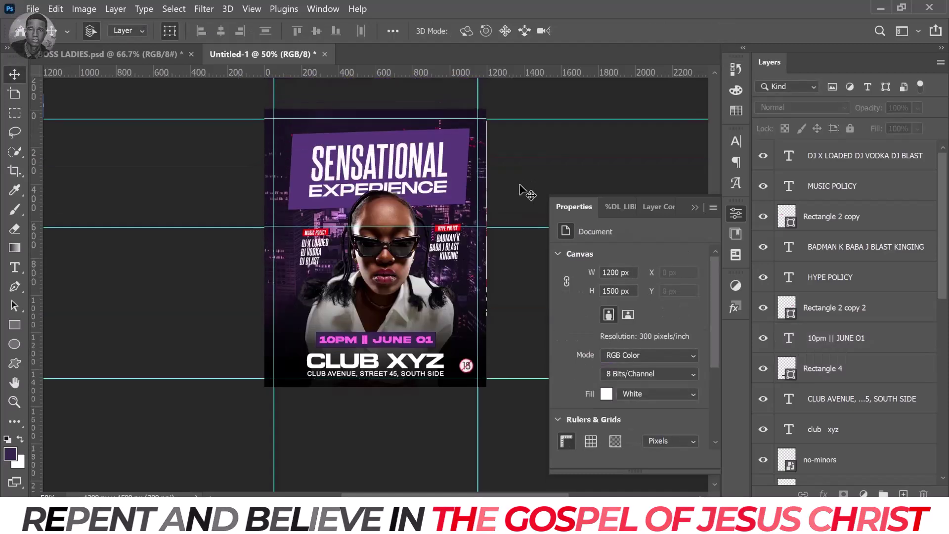
scroll(525, 192, "up", 1)
Step: Drag the club xyz logo from BOSS LADIES.psd into Untitled-1 and nudge it into the top-left corner
left_click(108, 54)
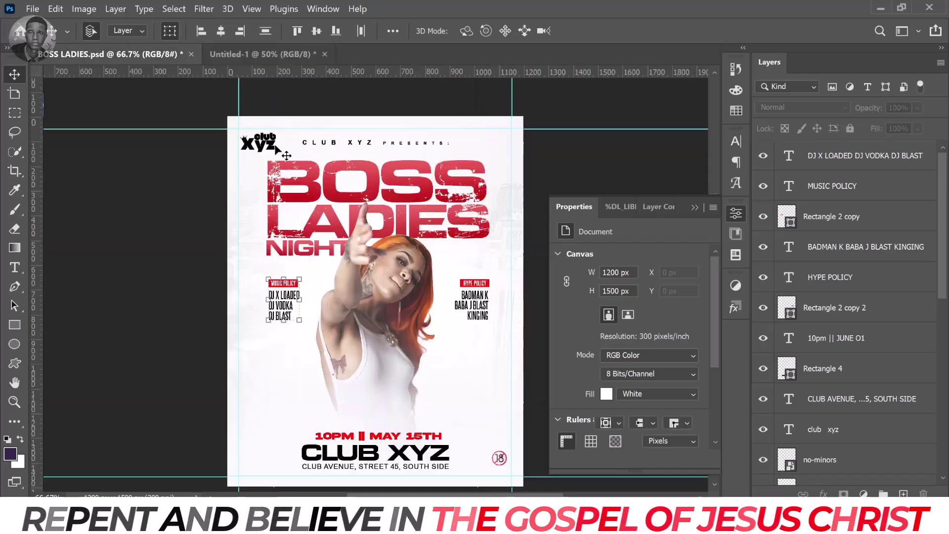
left_click_drag(257, 111, 296, 158)
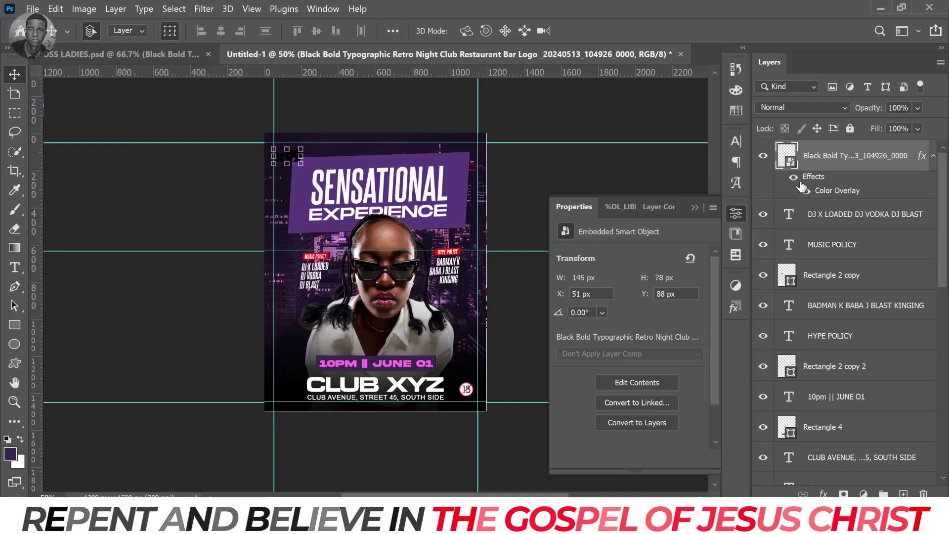
left_click(196, 123)
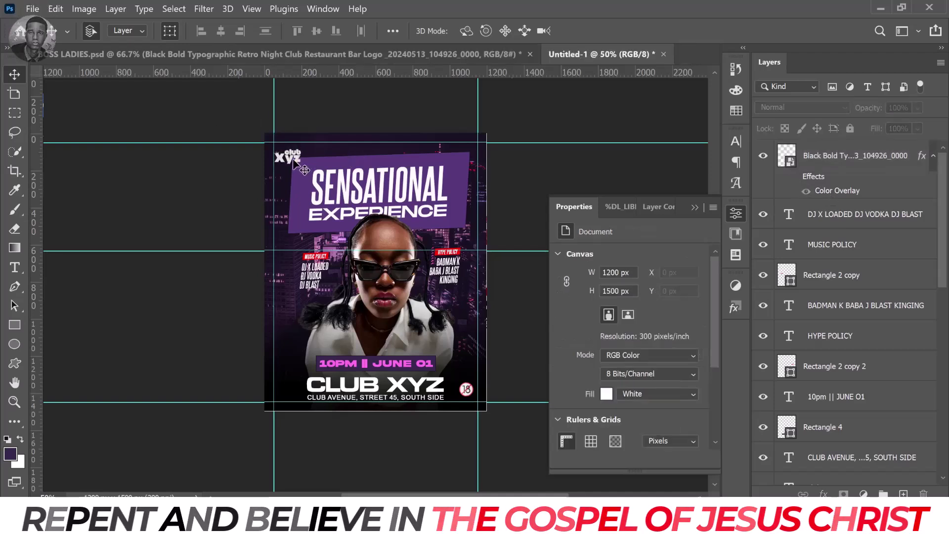
left_click_drag(290, 158, 293, 159)
left_click(427, 123)
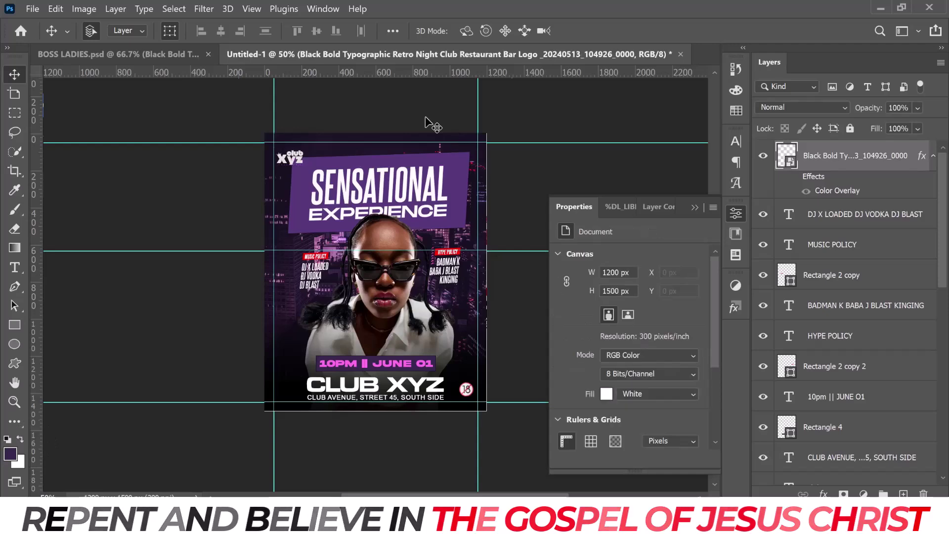